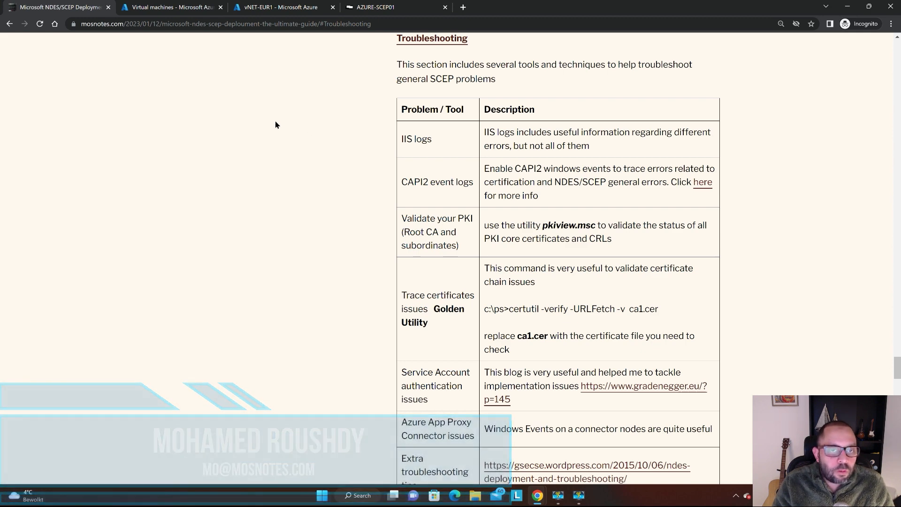
Review the Microsoft NDES/SCEP deployment guide's introduction and contents list, and go to its Troubleshooting section.
scroll(276, 125, up, 1)
scroll(276, 126, down, 1)
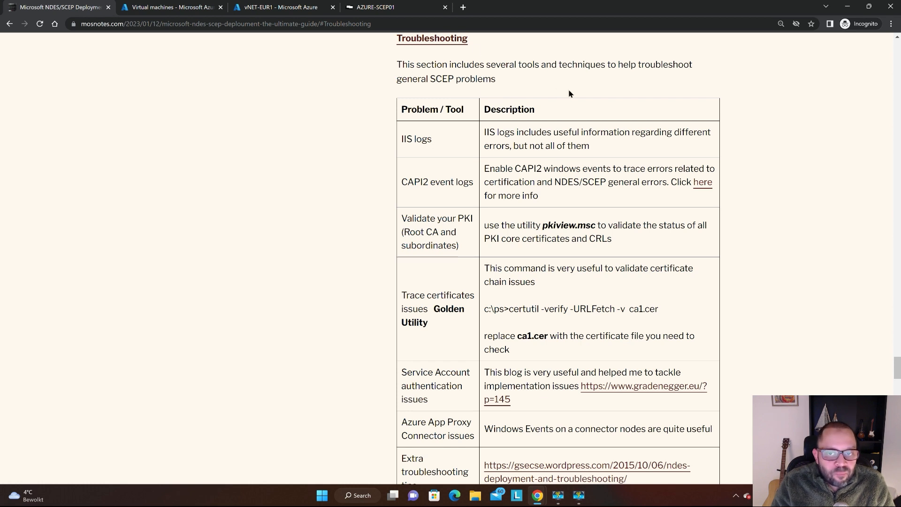
scroll(570, 97, up, 1)
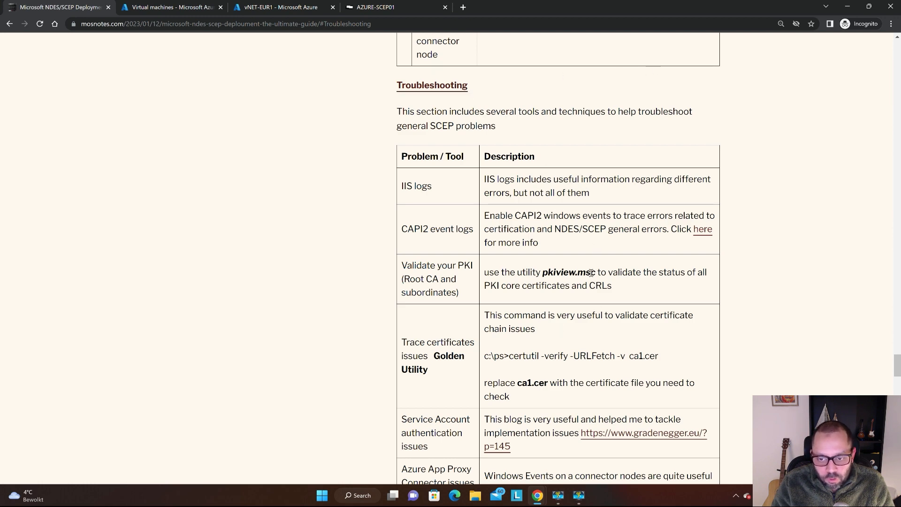
key(Home)
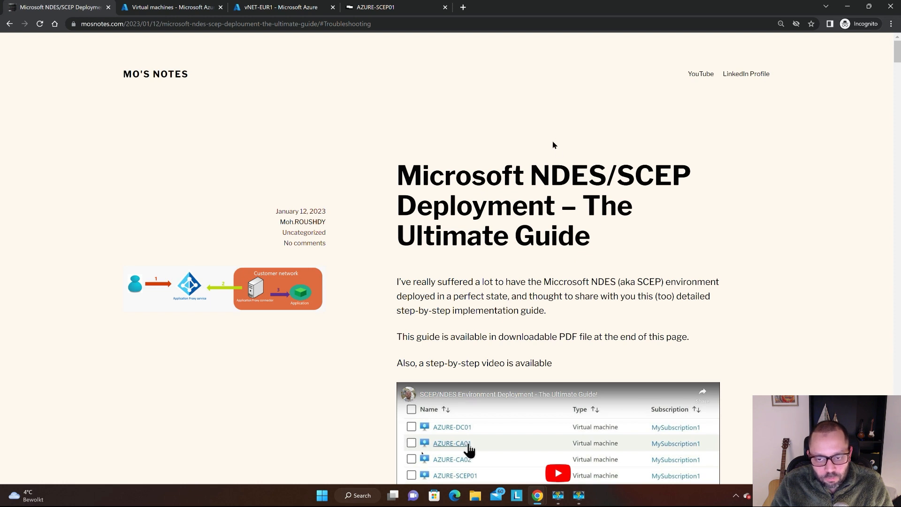
scroll(552, 133, down, 2)
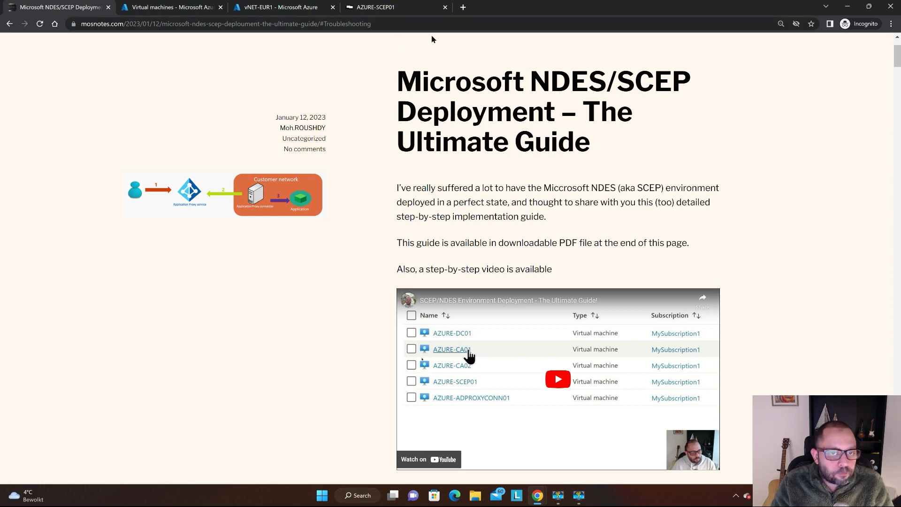
scroll(418, 100, down, 18)
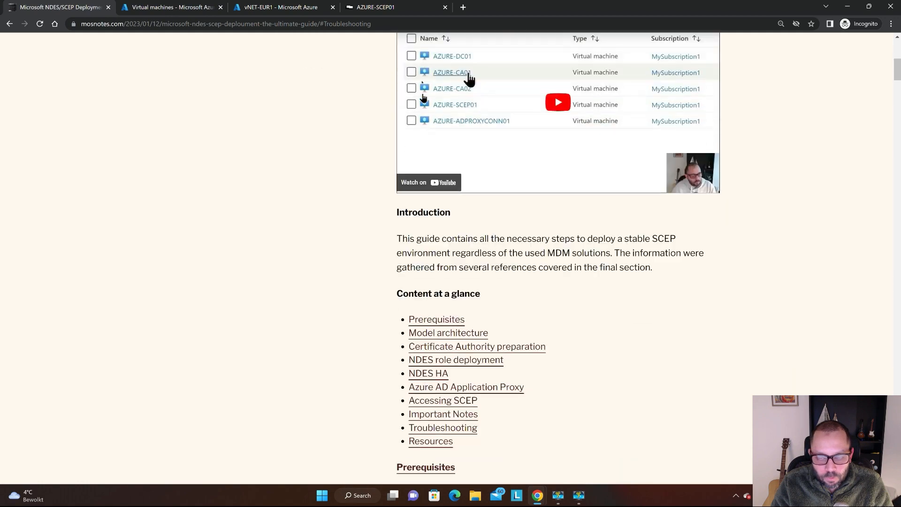
scroll(502, 130, up, 8)
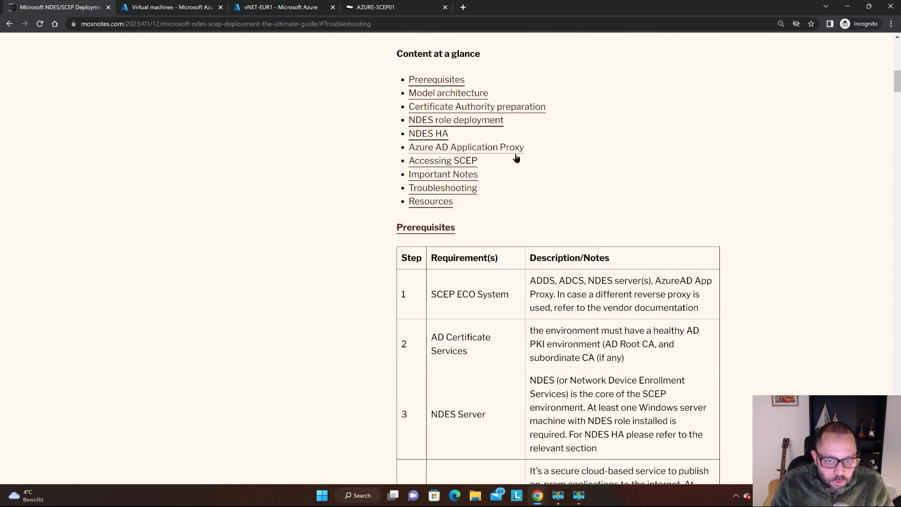
click(467, 188)
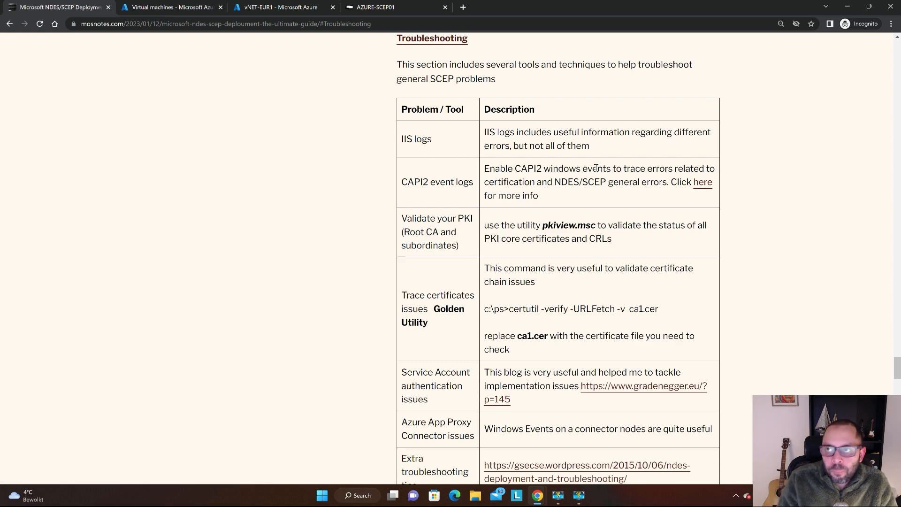
Switch to the AZURE-SCEP01 remote session and examine the browser's error page for certsrv/mscep/mscep.dll up close.
key(ctrl+Tab)
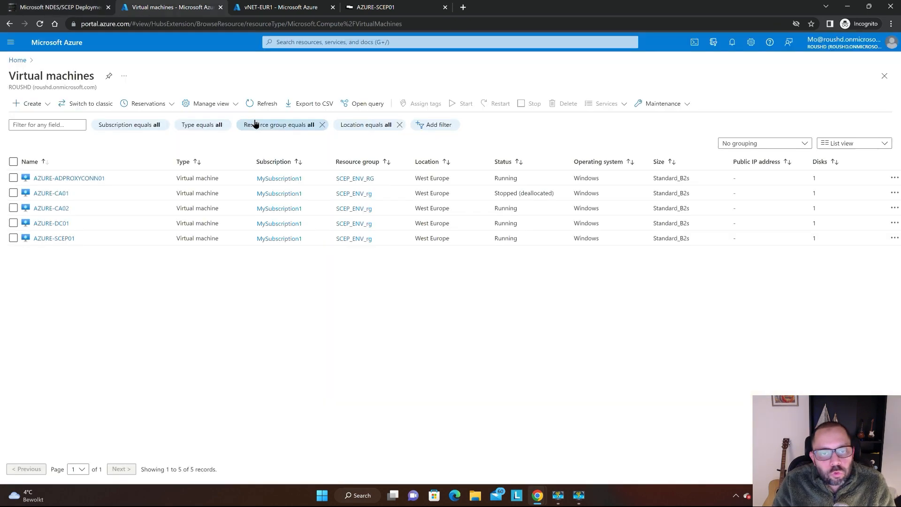
key(ctrl+Tab)
key(ctrl+Tab)
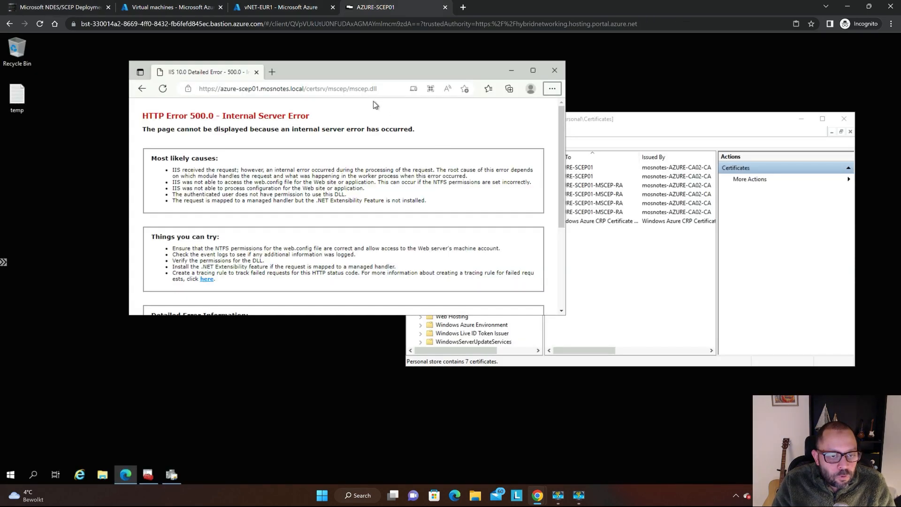
drag(313, 73, 380, 60)
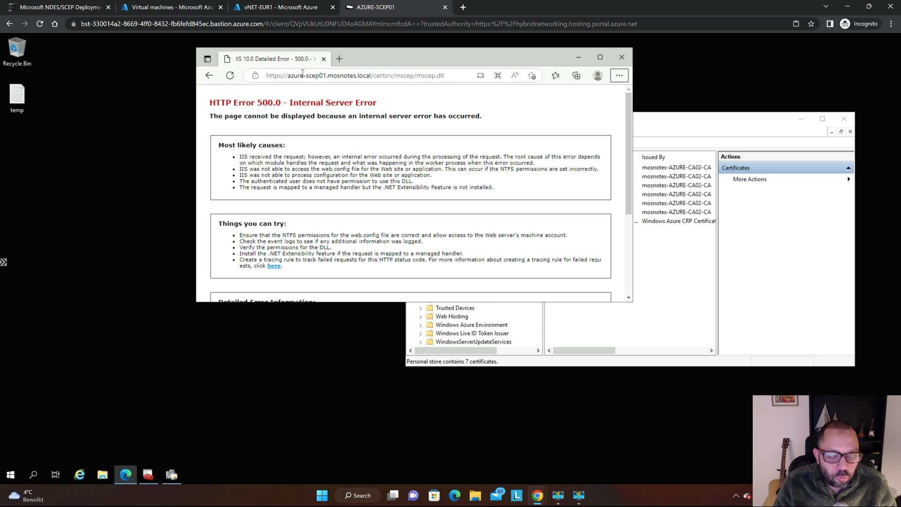
key(super+plus)
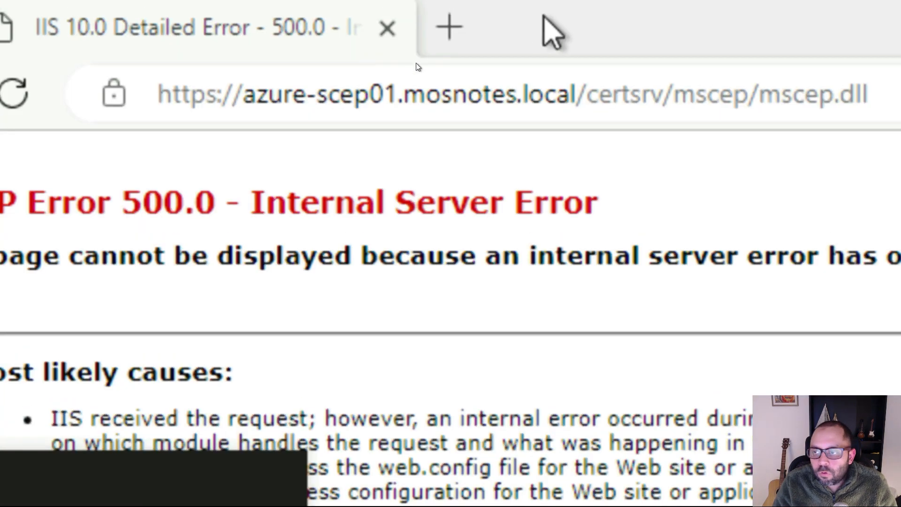
key(super+Escape)
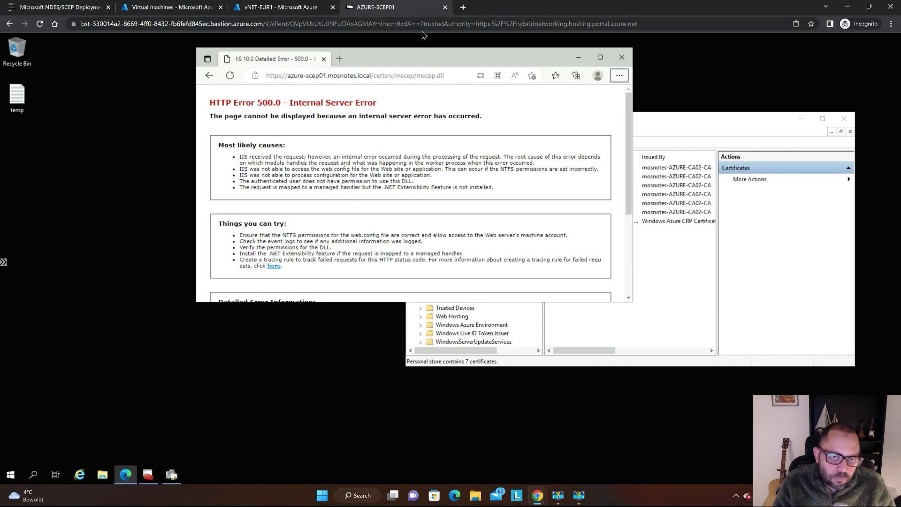
Reposition the error page window, consult the guide's troubleshooting table, and return to the AZURE-SCEP01 remote session.
drag(427, 56, 370, 55)
key(ctrl+Tab)
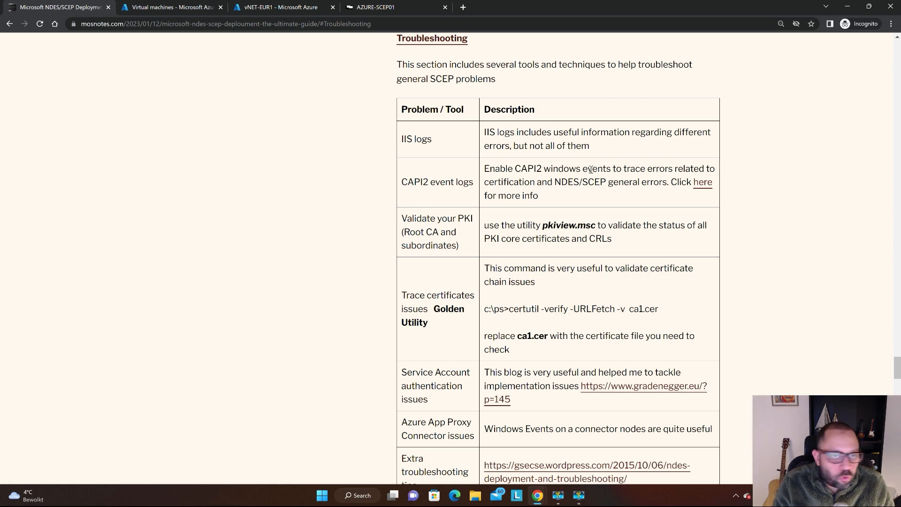
key(ctrl+Tab)
key(ctrl+Tab)
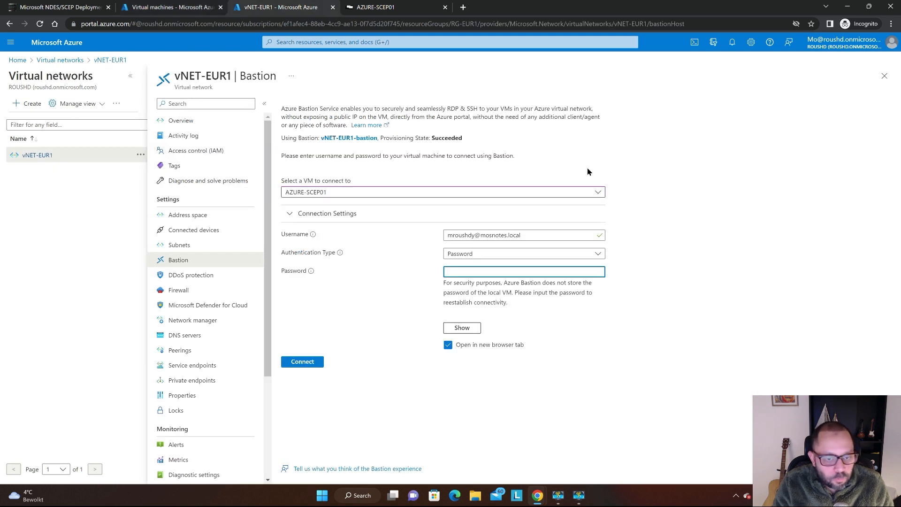
key(ctrl+Tab)
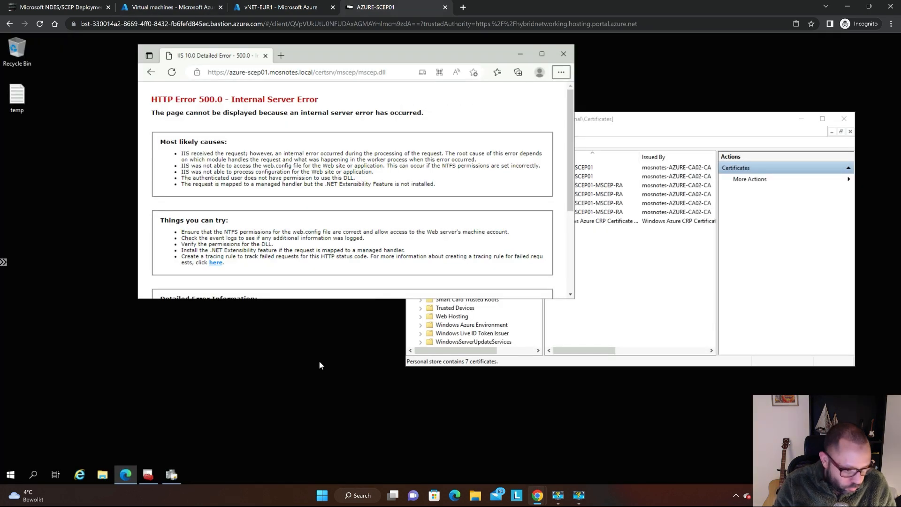
Minimize the pkiview and Certificates console windows, keeping the browser's error page open on the remote desktop.
click(172, 475)
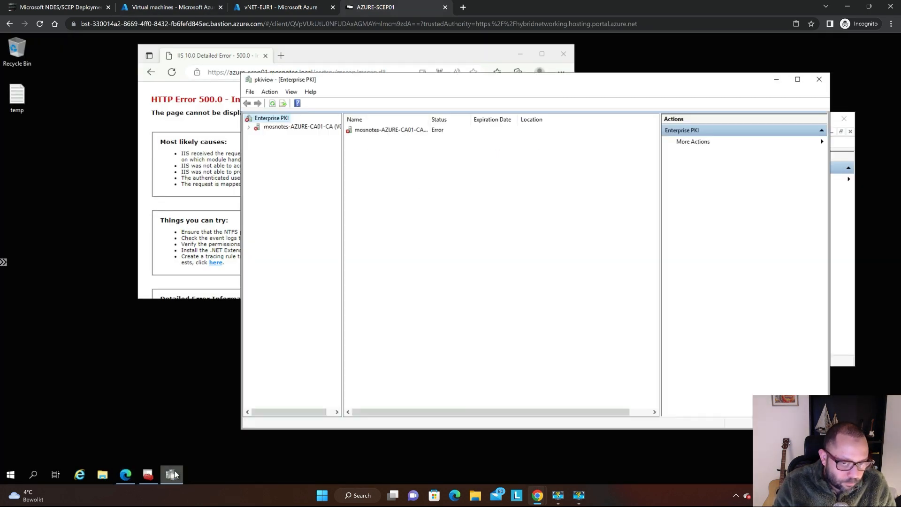
click(180, 470)
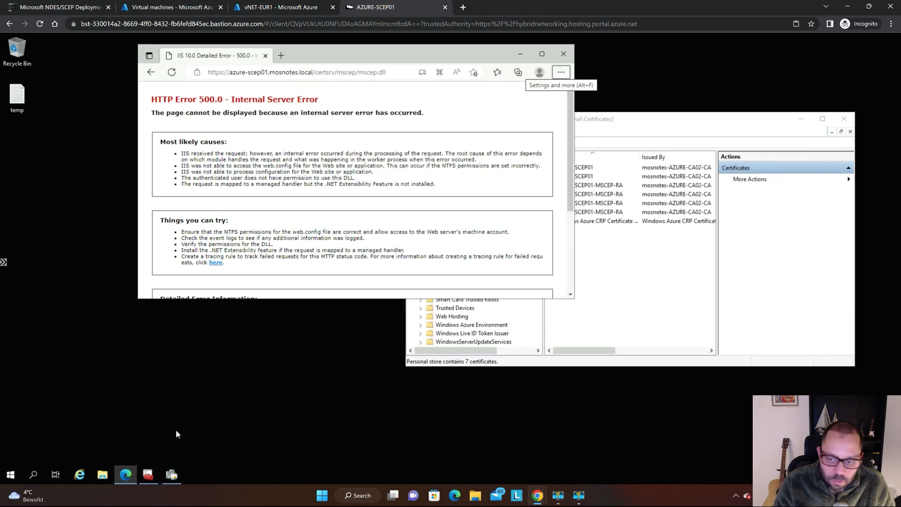
click(154, 469)
click(155, 469)
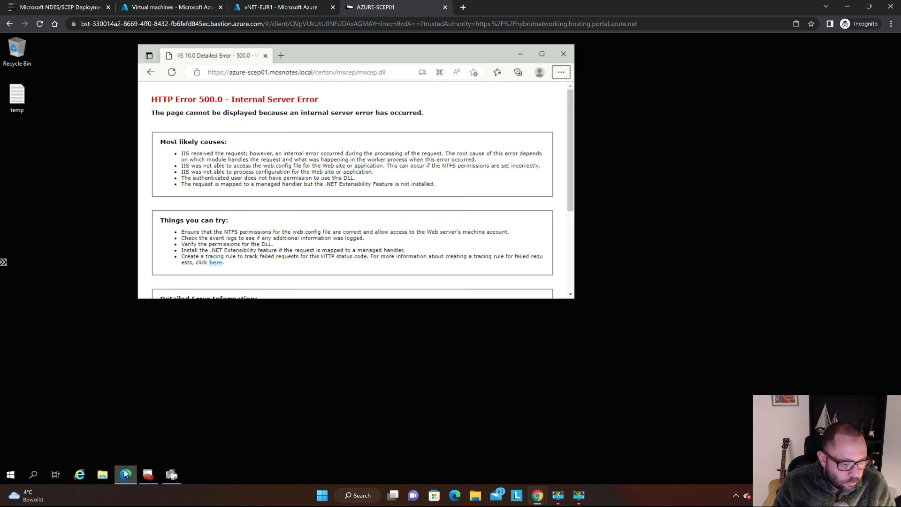
click(126, 473)
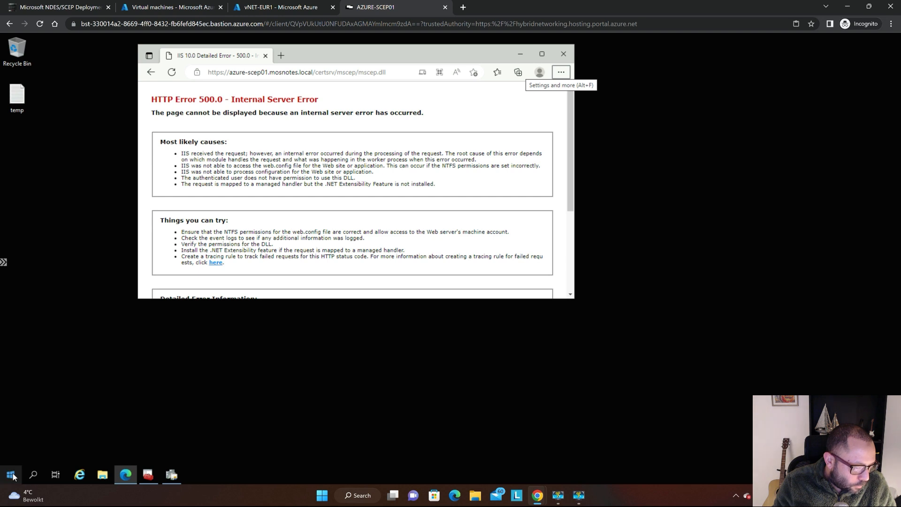
click(12, 475)
text(evenvwr)
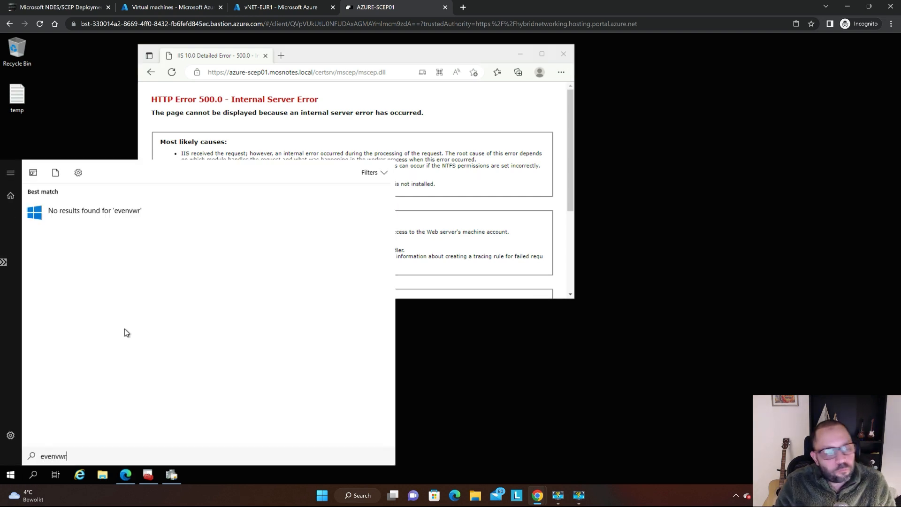
key(Escape)
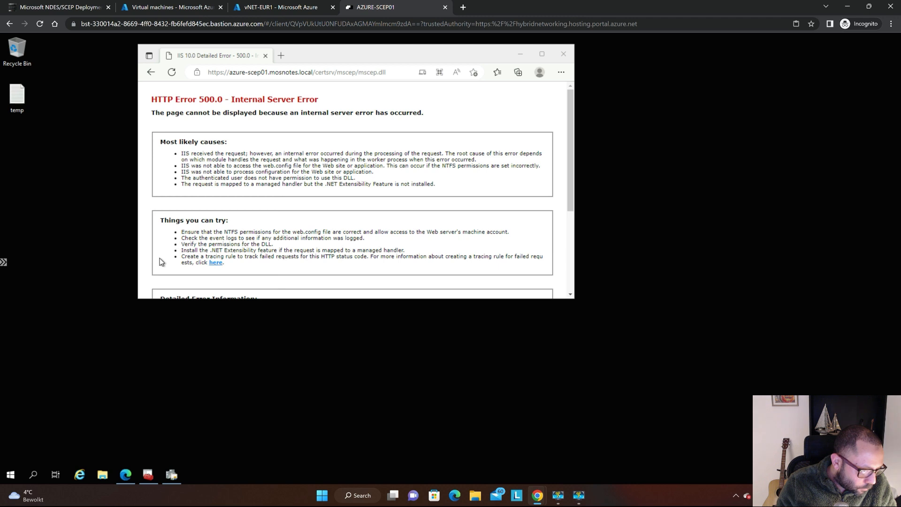
Launch Event Viewer (eventvwr) on the remote server and maximize its window.
click(11, 474)
text(eventvwr)
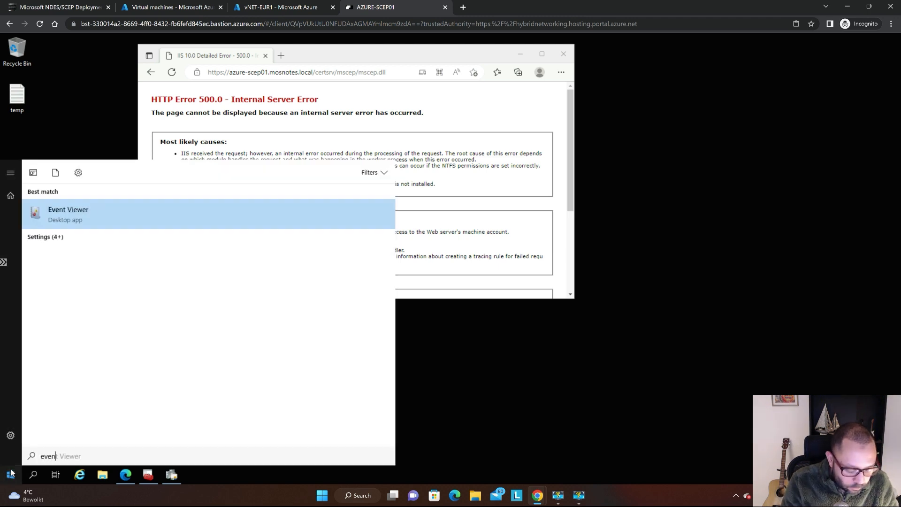
key(Return)
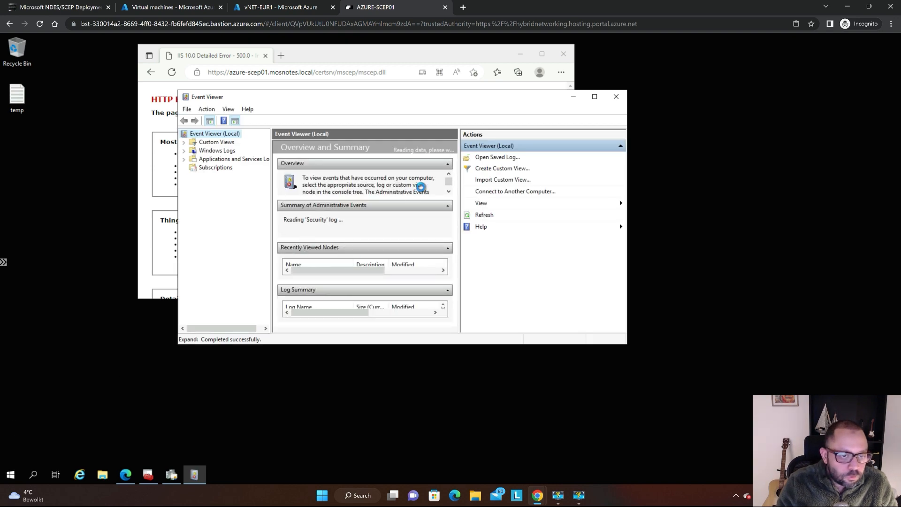
double_click(382, 102)
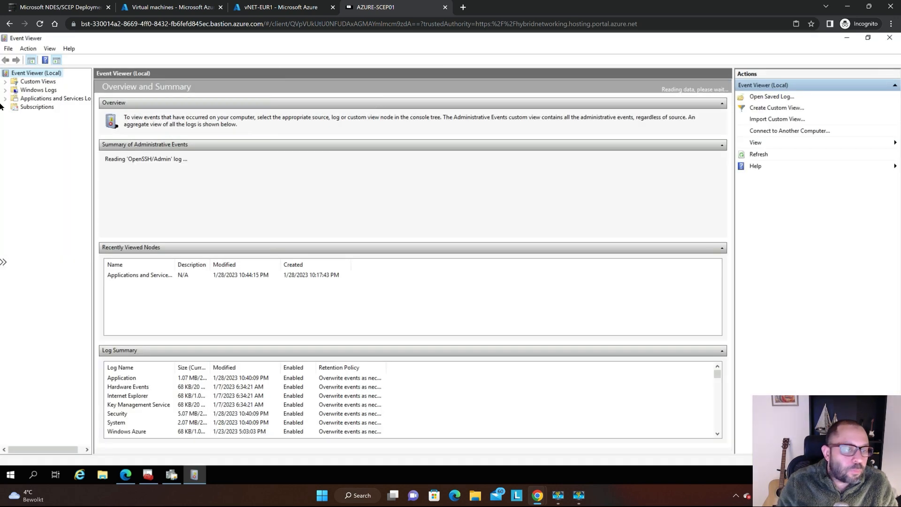
Expand Applications and Services Logs, its Microsoft folder and the Windows folder in the Event Viewer tree.
key(super+plus)
click(7, 75)
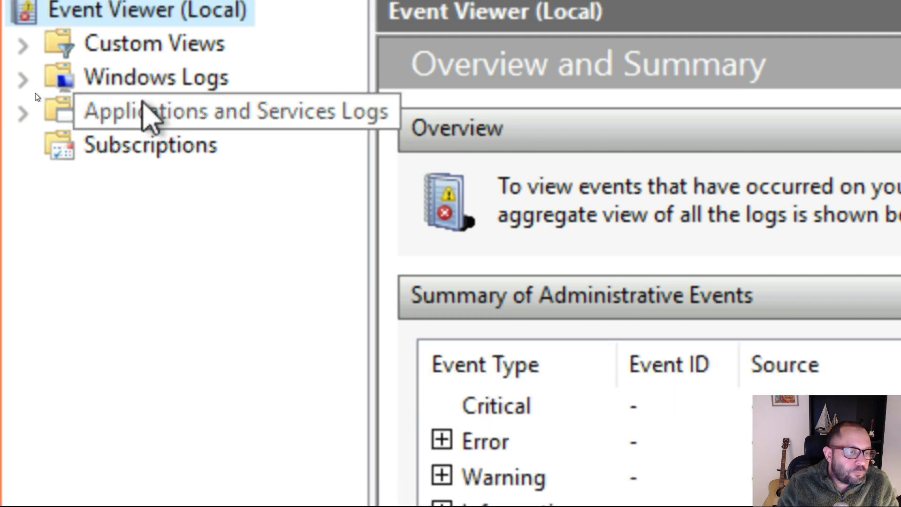
click(159, 112)
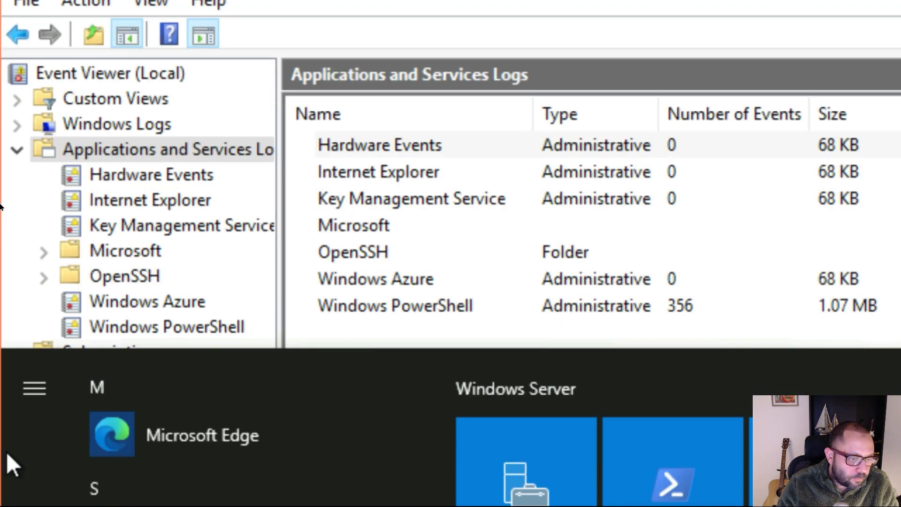
click(6, 452)
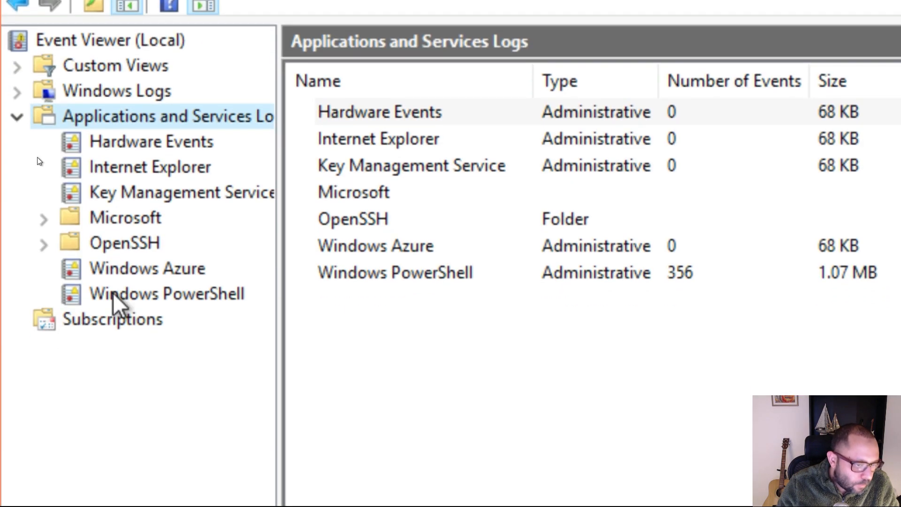
click(114, 216)
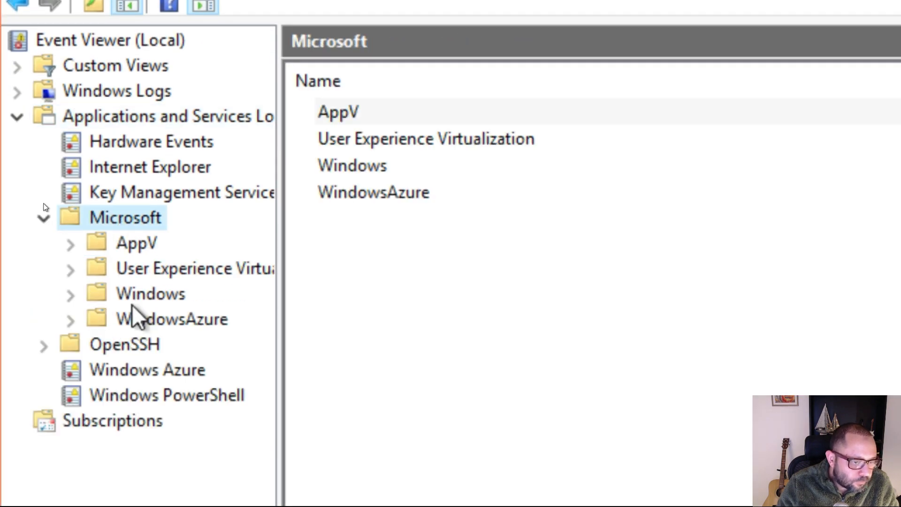
double_click(152, 192)
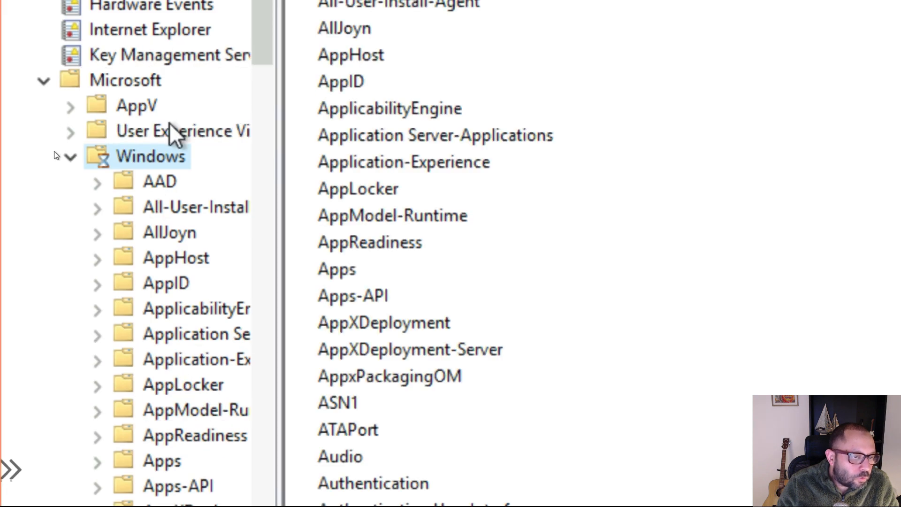
Expand the CAPI2 folder under Windows and open its Operational log.
scroll(165, 162, down, 8)
scroll(165, 162, down, 15)
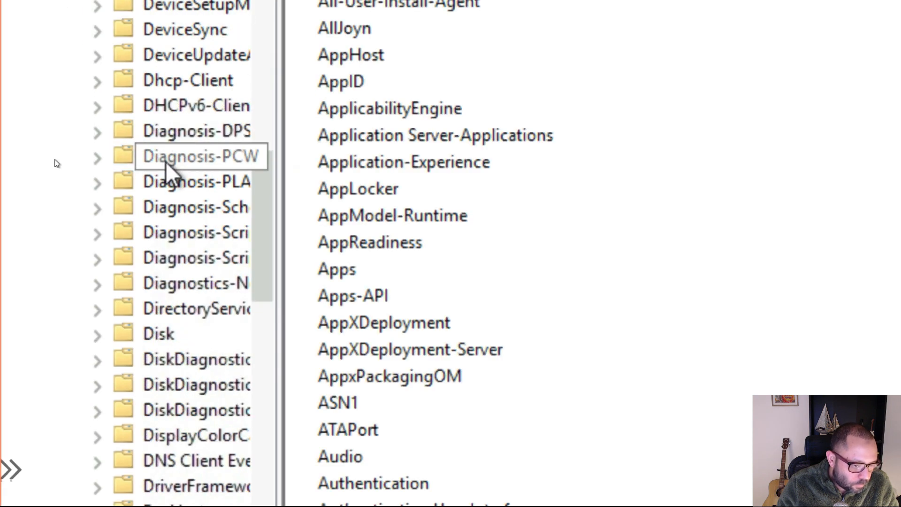
scroll(165, 161, up, 6)
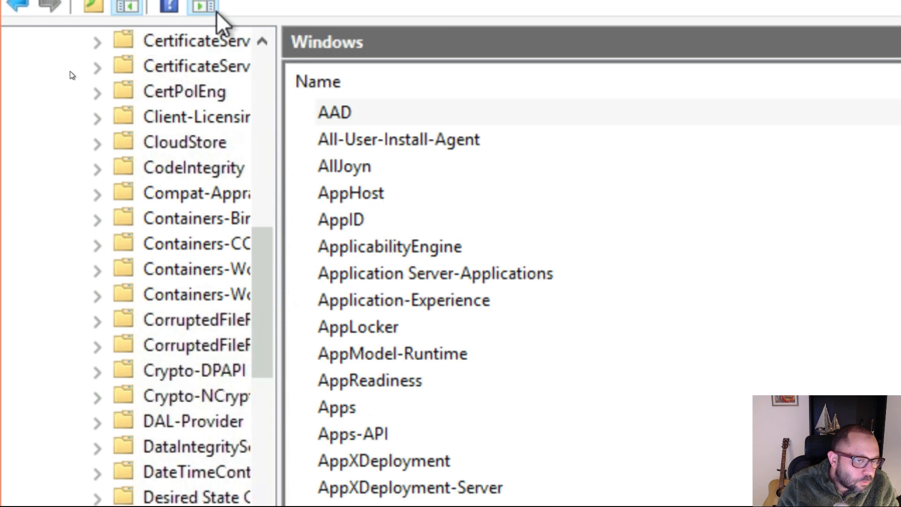
scroll(161, 202, up, 4)
scroll(159, 222, up, 3)
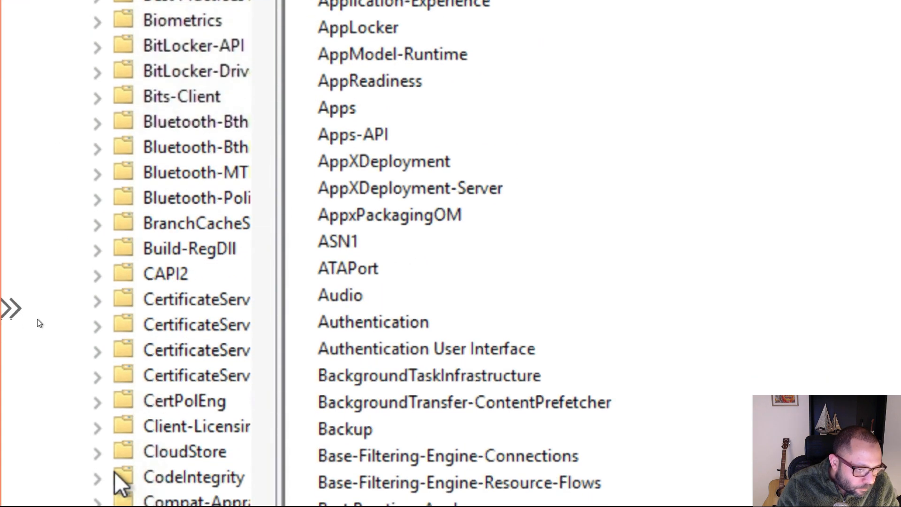
double_click(162, 251)
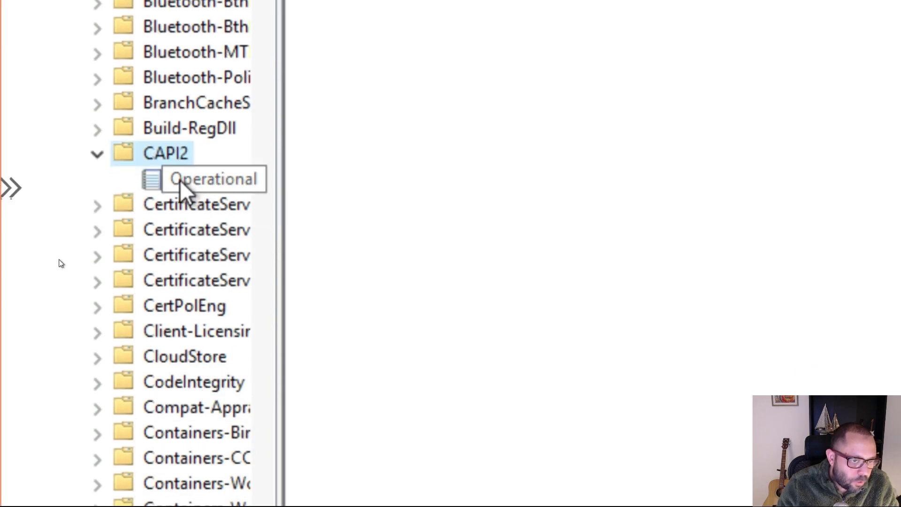
key(super+Escape)
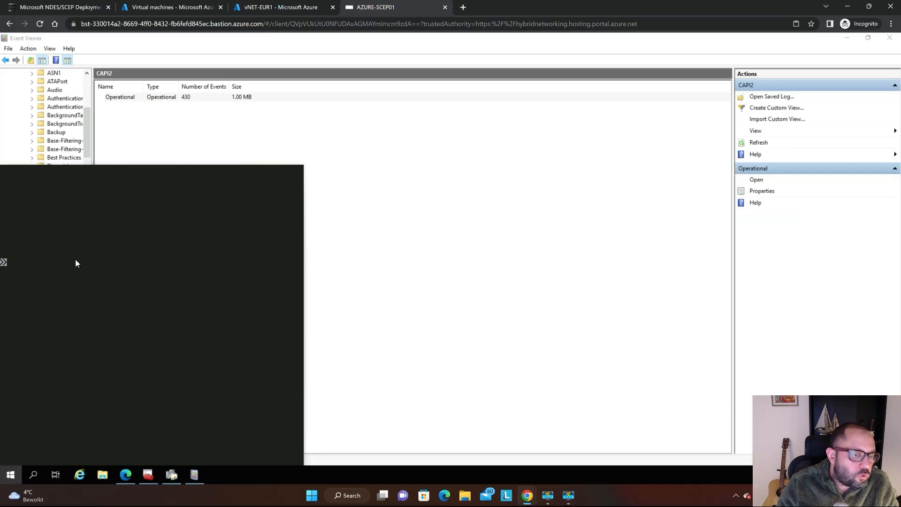
key(Escape)
click(69, 259)
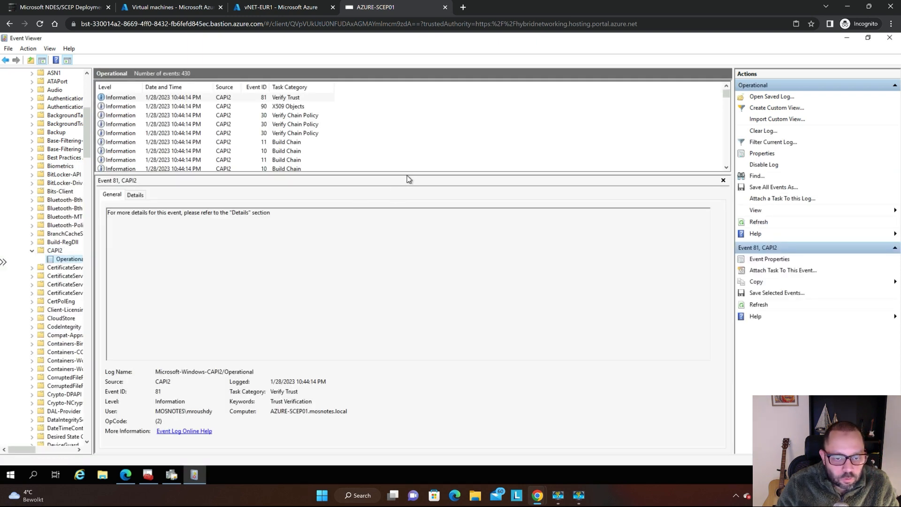
Enlarge the Operational log's event list by shrinking the event preview pane beneath it.
drag(406, 175, 414, 323)
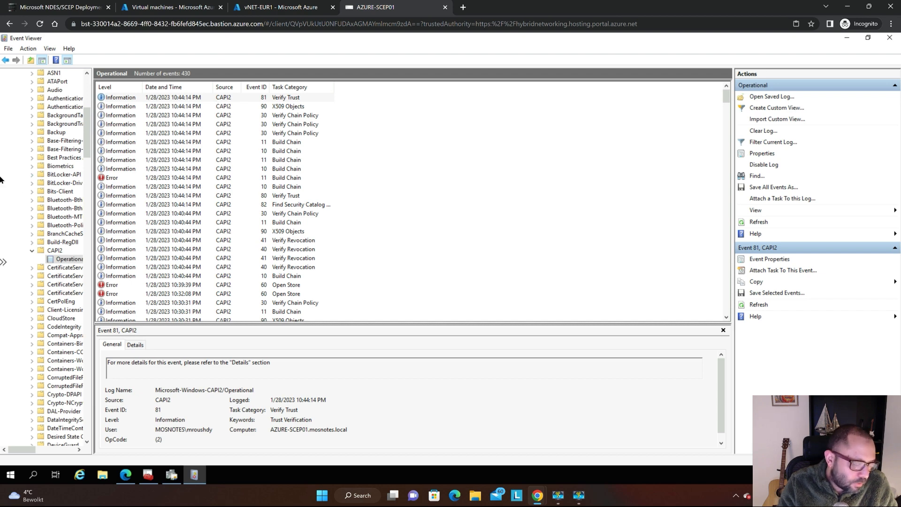
key(super+plus)
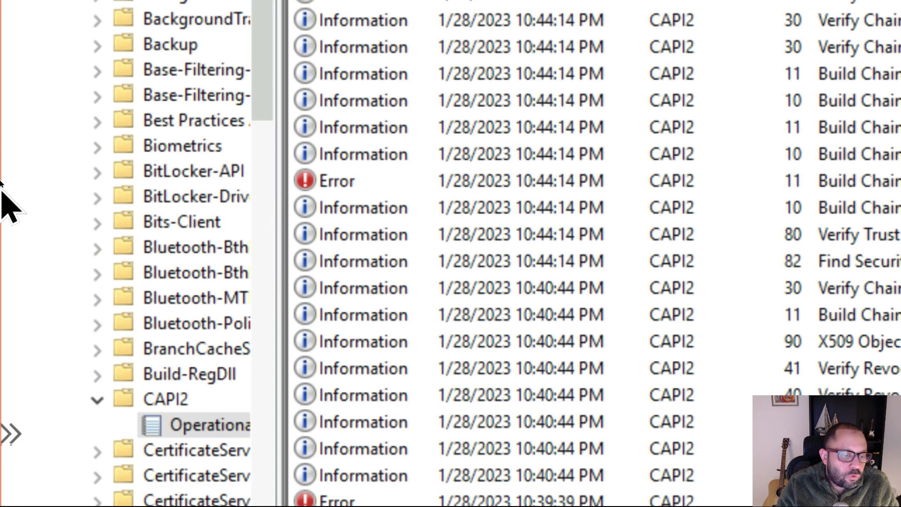
scroll(206, 75, down, 6)
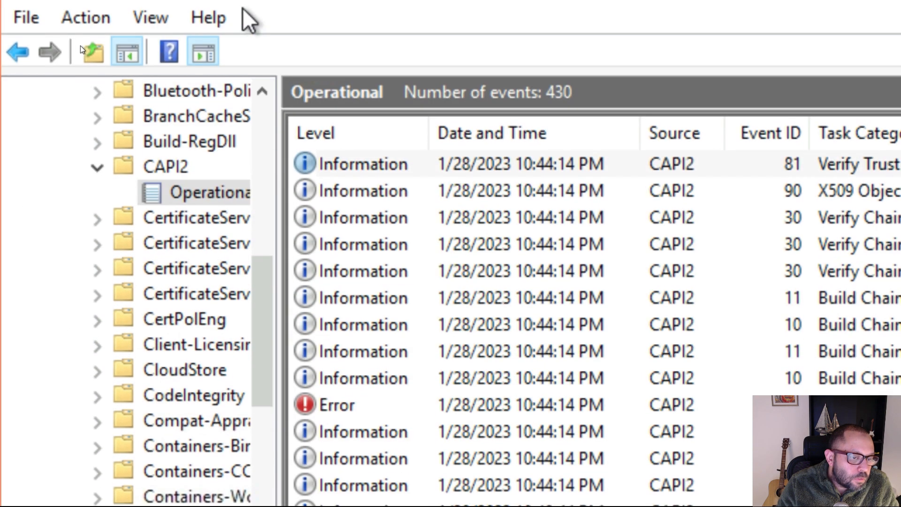
Check the logging settings in the CAPI2 Operational log's properties, then close them without changes.
right_click(205, 193)
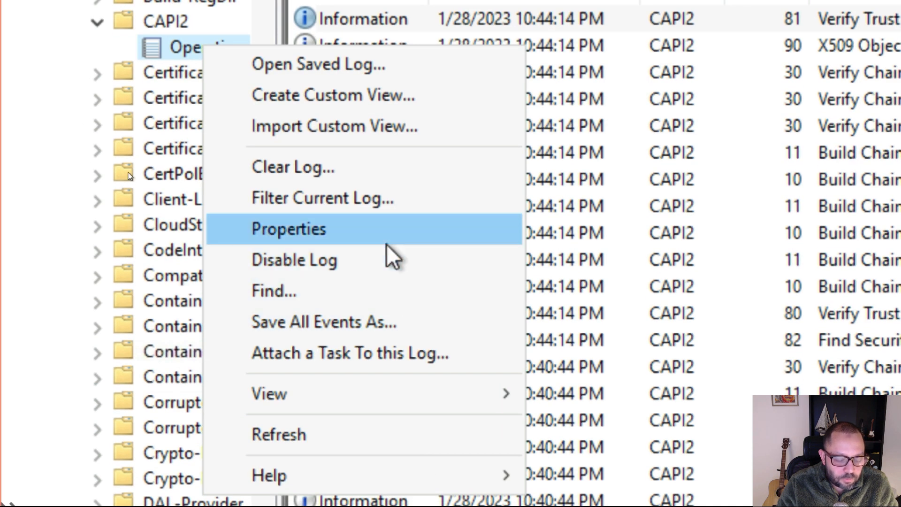
click(381, 234)
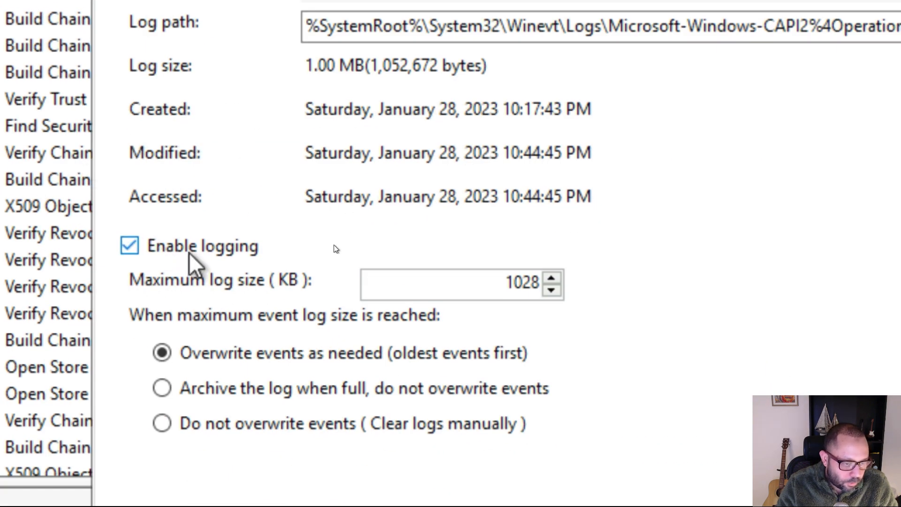
click(196, 253)
click(196, 254)
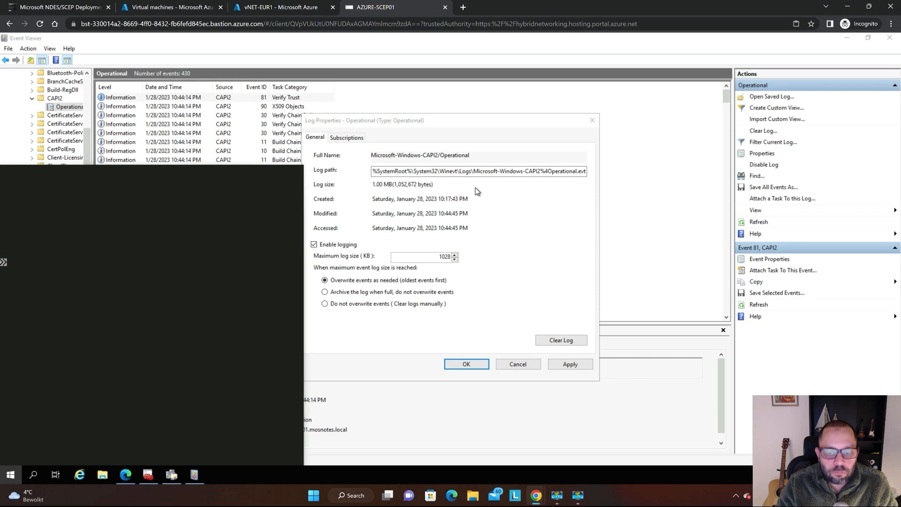
click(543, 263)
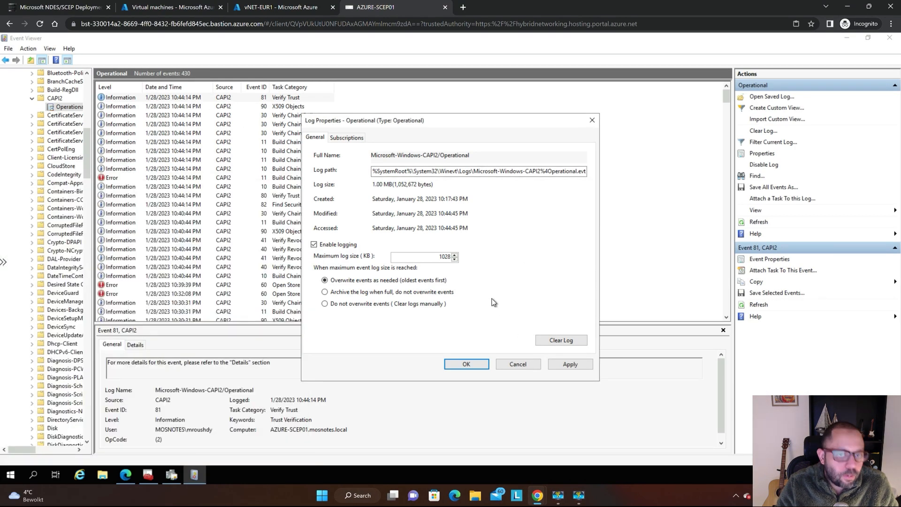
key(Escape)
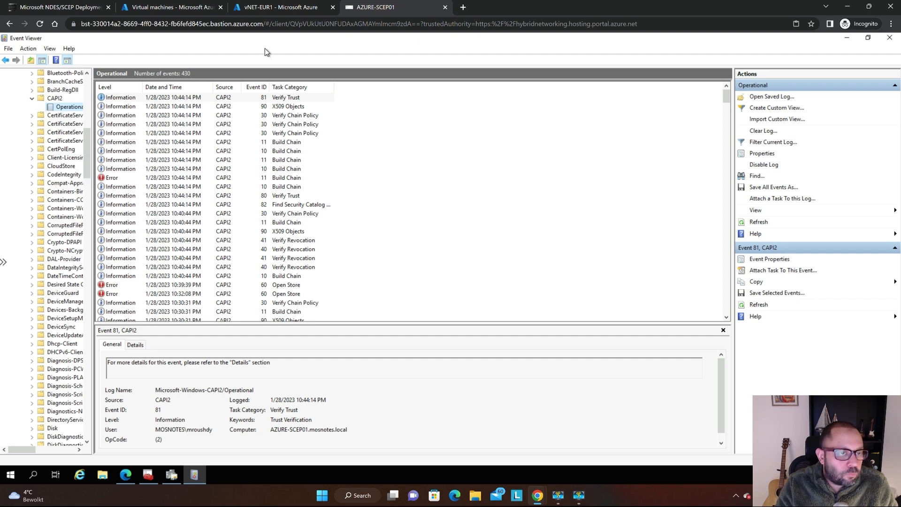
key(ctrl+Tab)
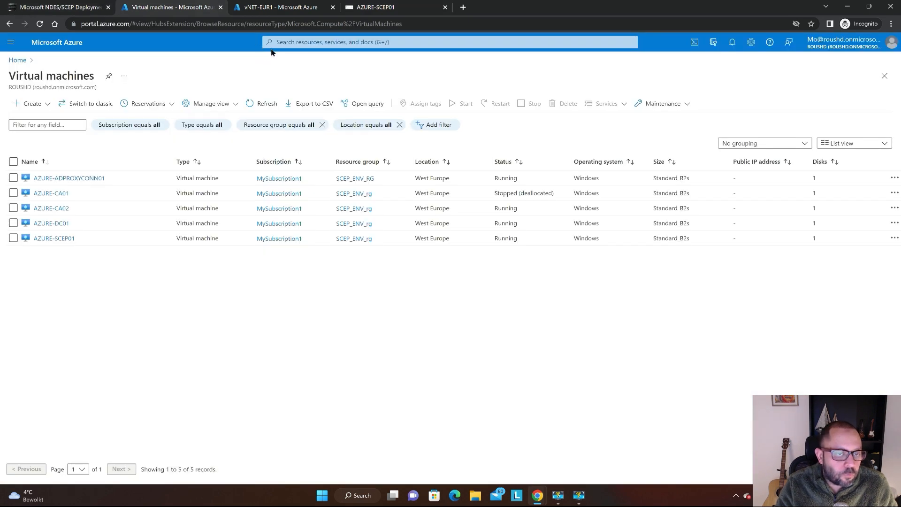
key(ctrl+shift+Tab)
key(ctrl+shift+Tab)
Reload the HTTP 500.0 error page in the remote browser, then refresh the CAPI2 Operational log in the maximized Event Viewer.
drag(474, 75, 522, 86)
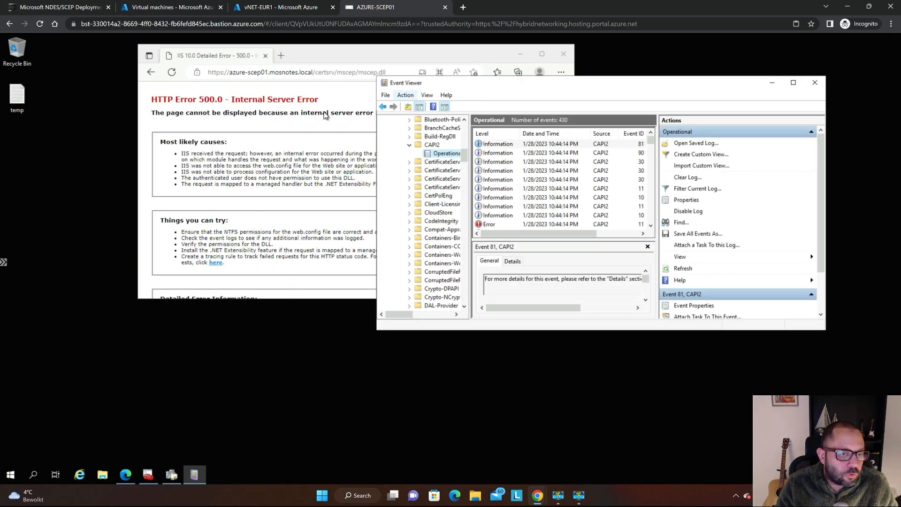
click(284, 170)
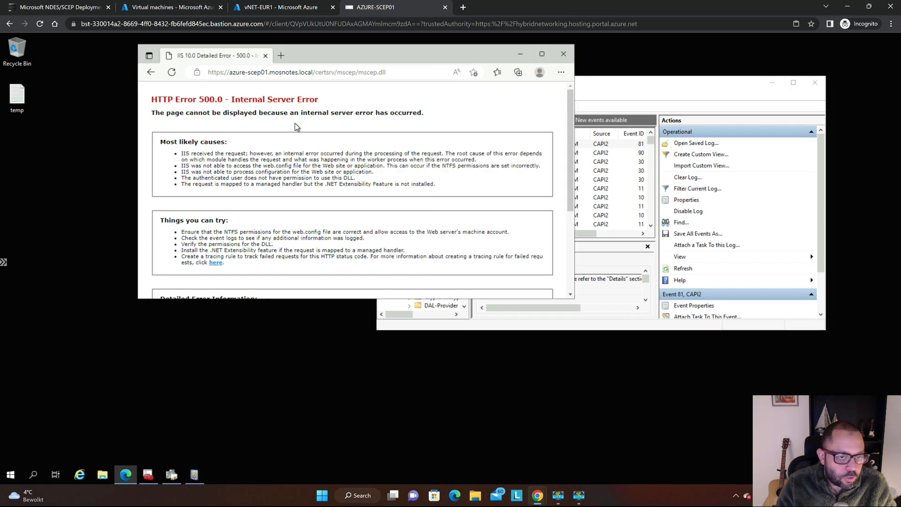
double_click(619, 87)
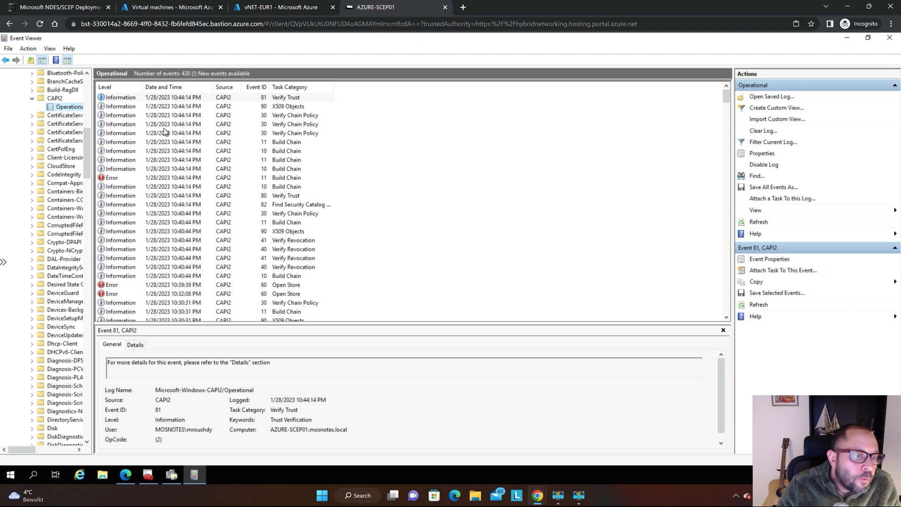
click(123, 125)
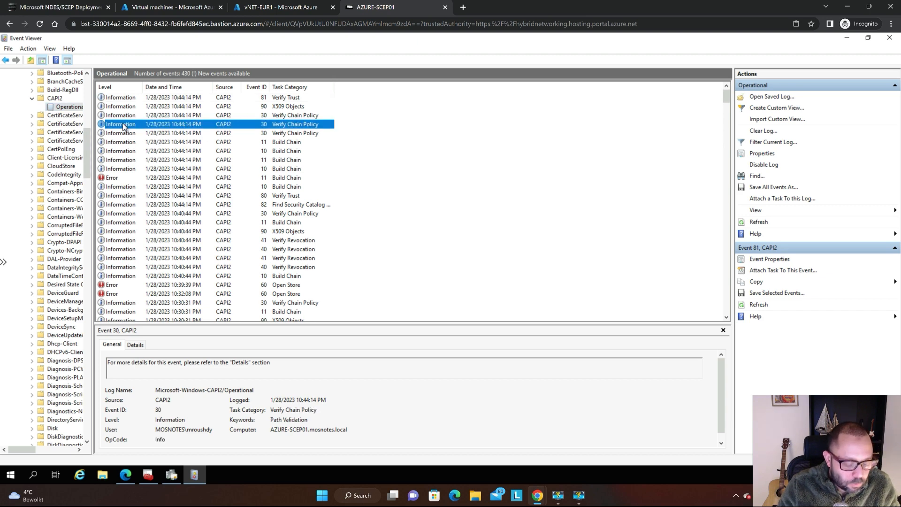
key(F5)
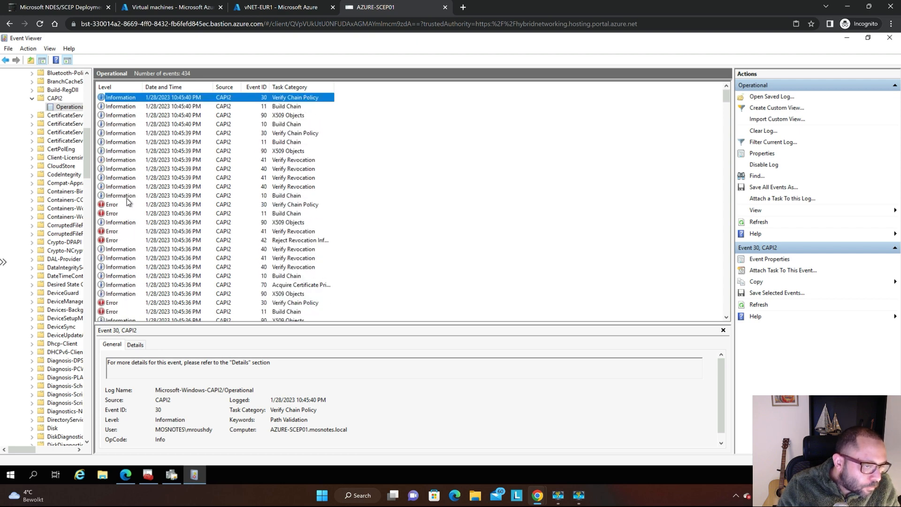
Select the topmost error, event 30 Verify Chain Policy, and enlarge the preview pane below the event list.
key(super+plus)
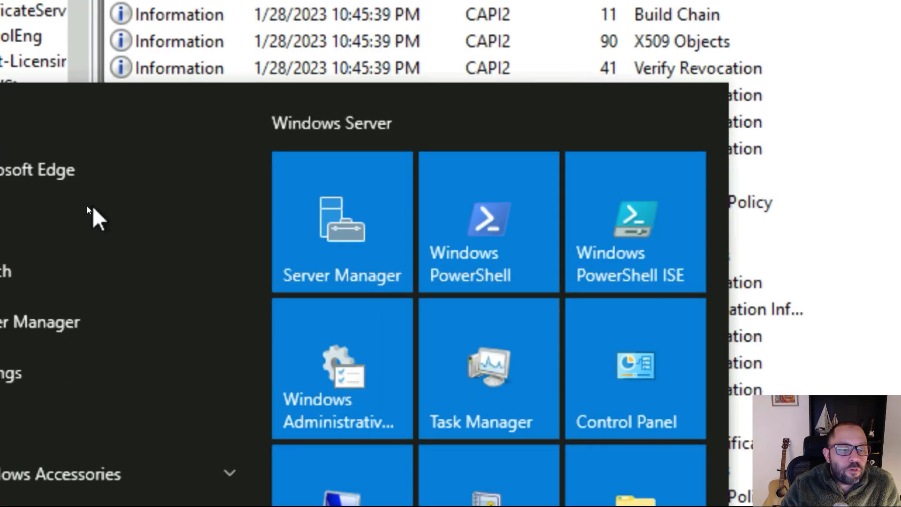
key(super)
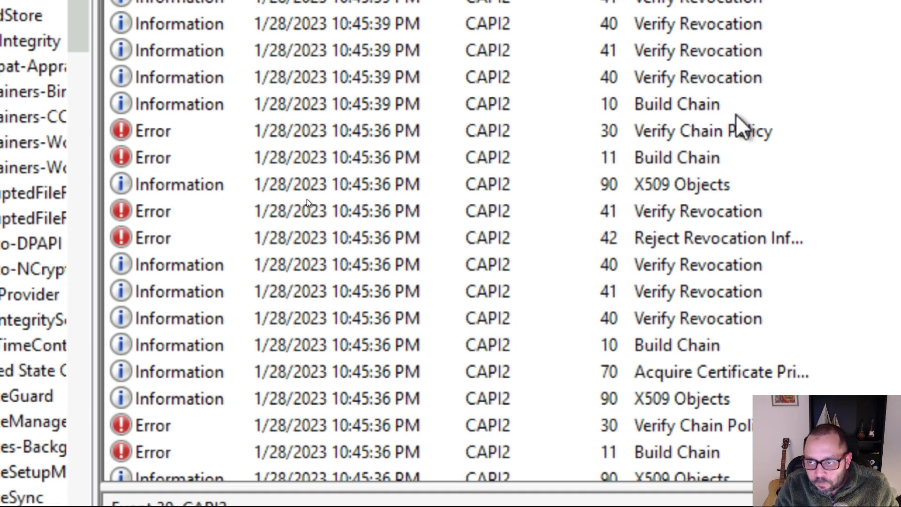
click(730, 129)
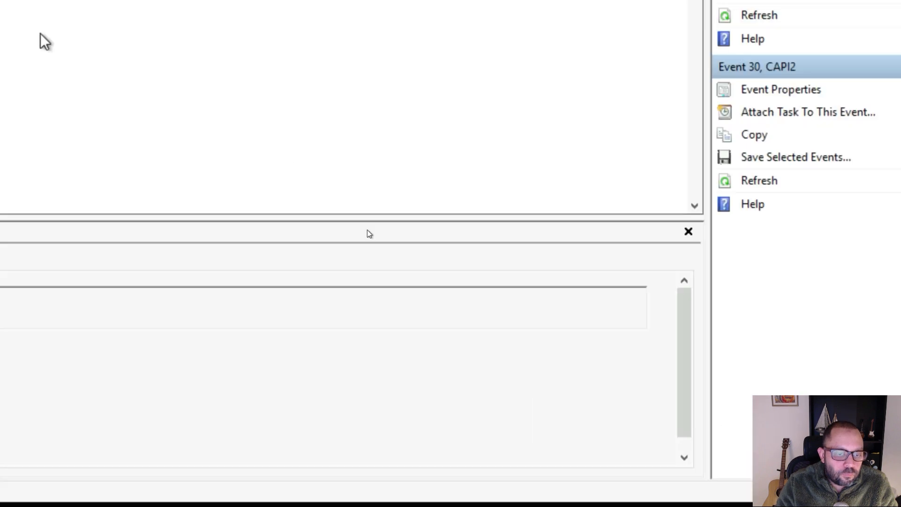
key(super)
key(super)
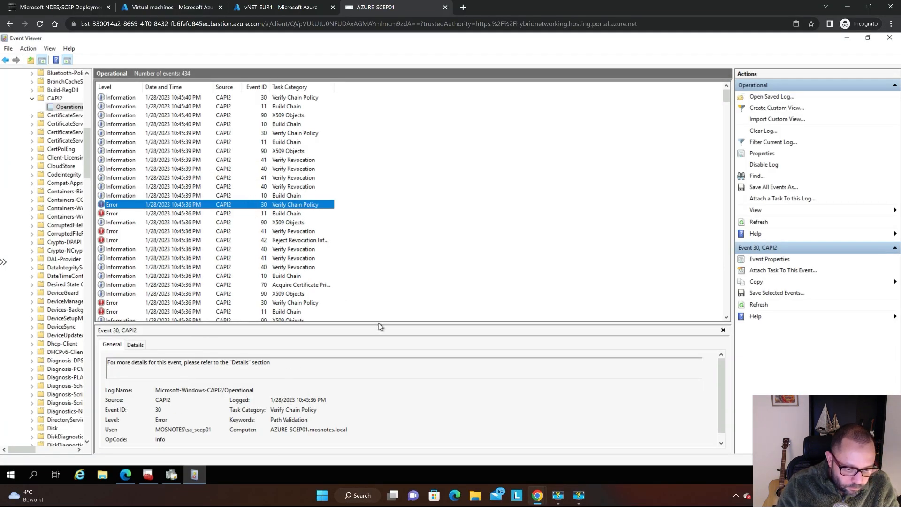
drag(378, 324, 330, 265)
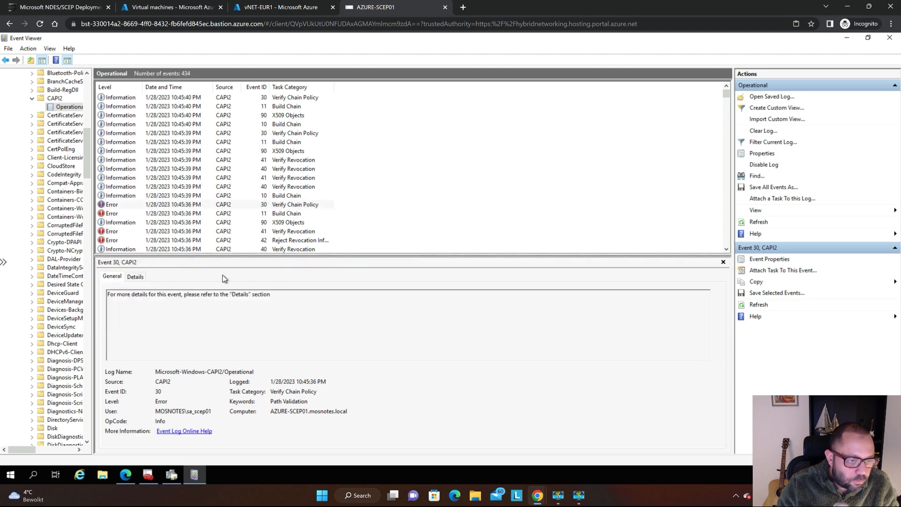
click(159, 205)
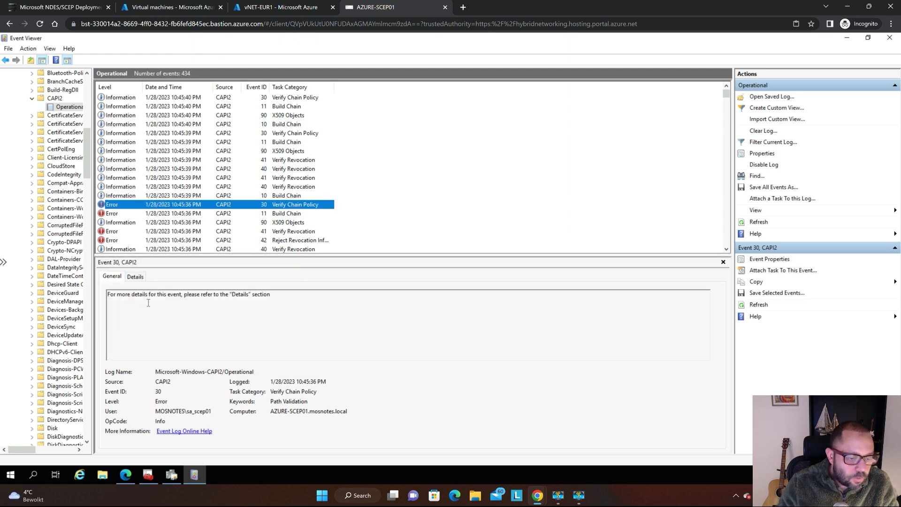
Open the details of error event 30 and examine its certificate, certificate chain and flags entries.
key(super+plus)
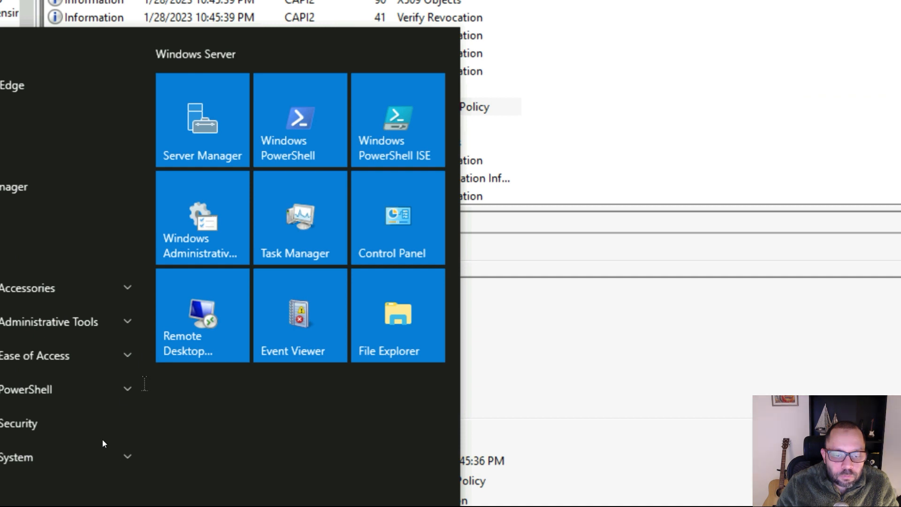
key(super)
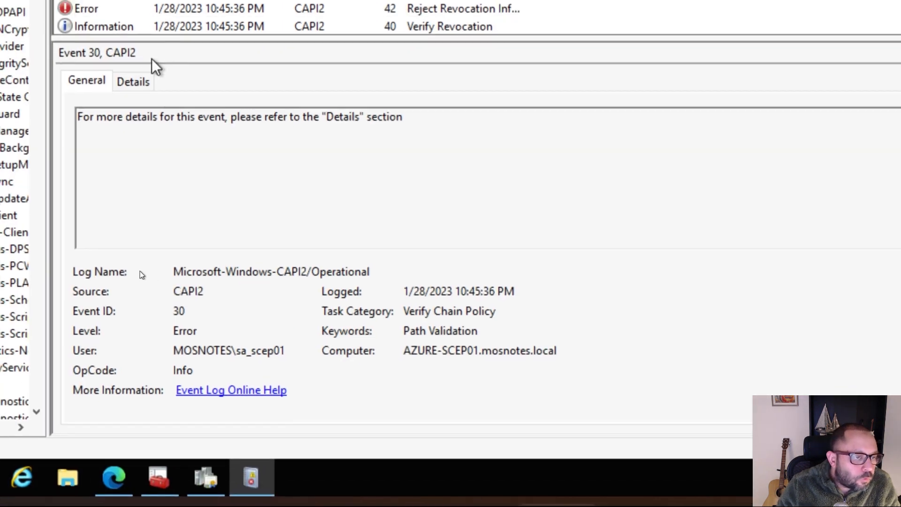
click(135, 81)
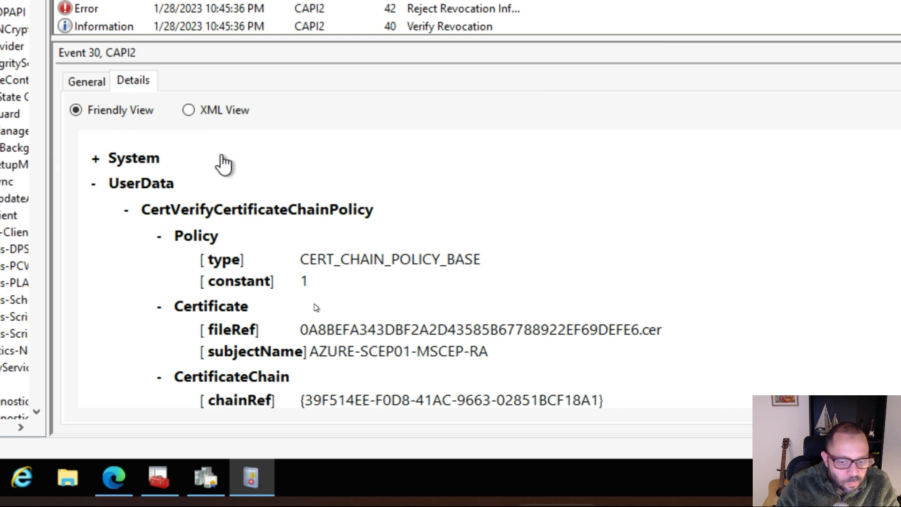
scroll(506, 147, down, 2)
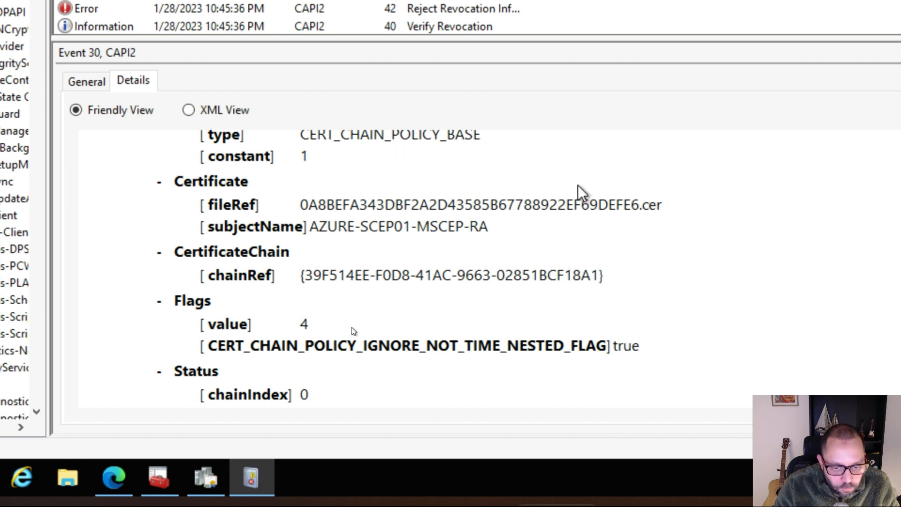
scroll(584, 192, down, 3)
scroll(507, 193, up, 2)
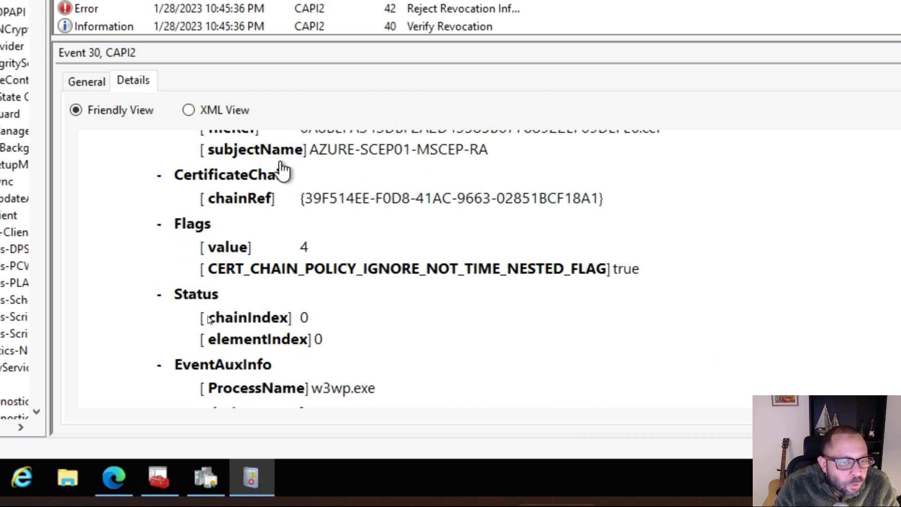
Read the process name and result entries at the end of error event 30's details.
scroll(474, 183, down, 2)
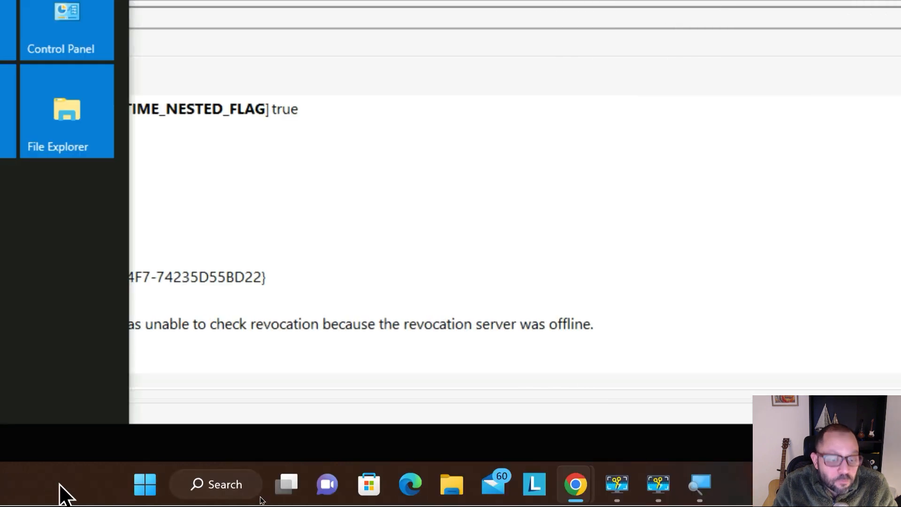
click(273, 281)
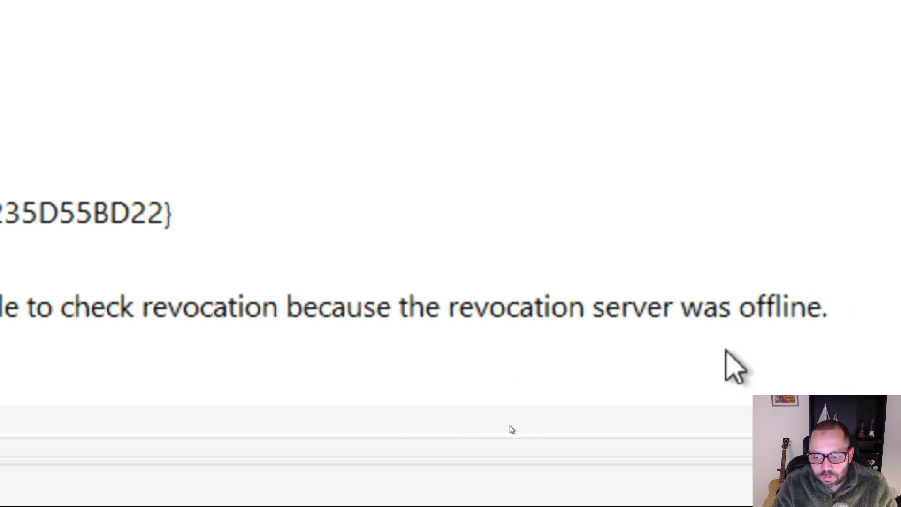
key(super+minus)
key(super+minus)
key(super+minus)
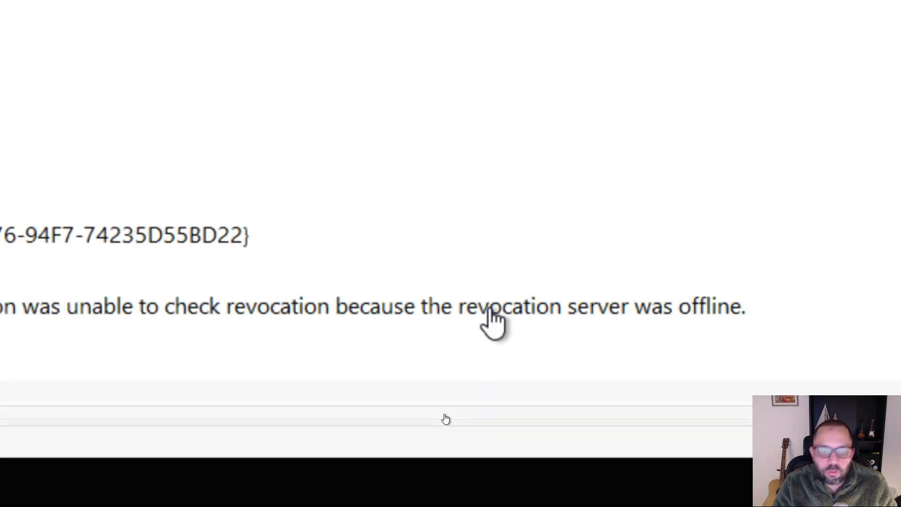
key(super)
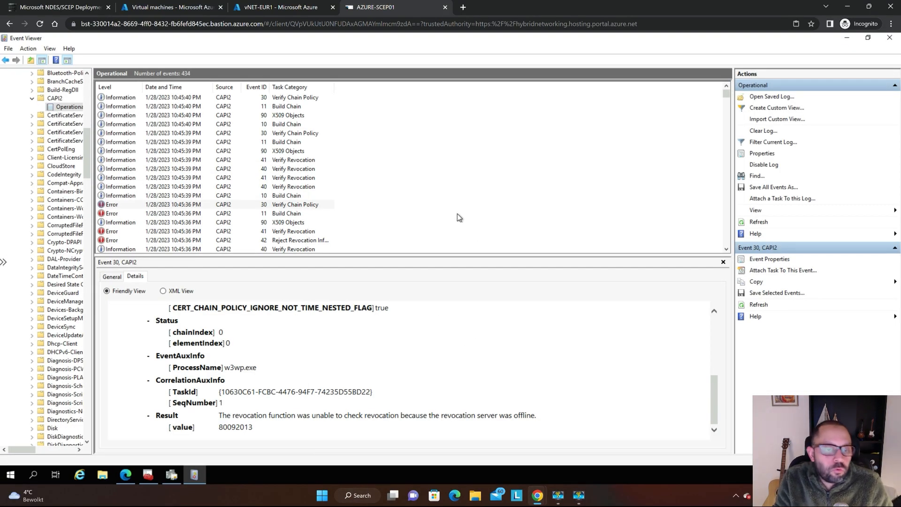
Switch to the NDES/SCEP guide and look over its troubleshooting table of problems and tools.
key(ctrl+shift+Tab)
key(ctrl+shift+Tab)
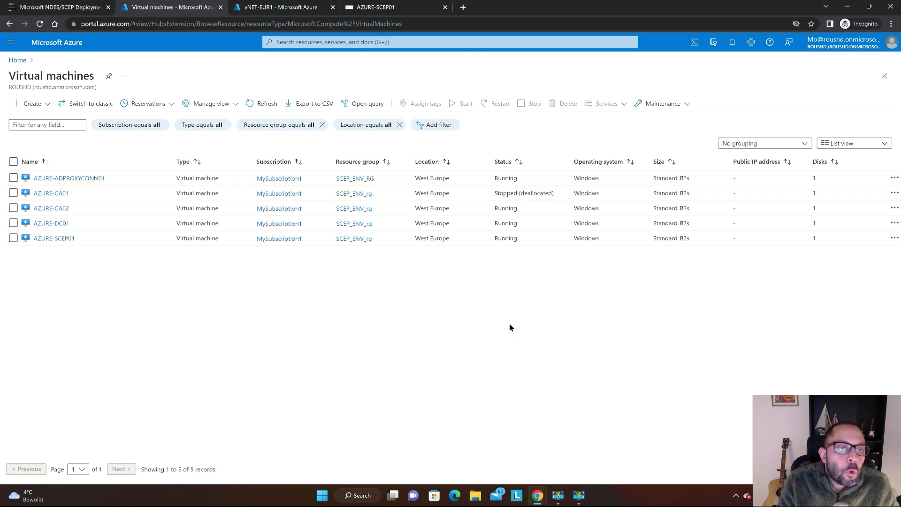
key(ctrl+Tab)
key(ctrl+shift+Tab)
key(ctrl+shift+Tab)
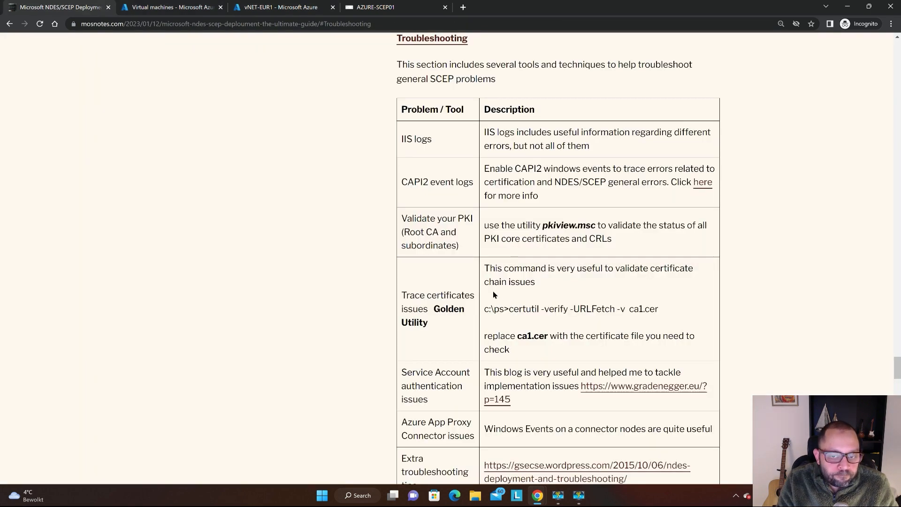
Return to the AZURE-SCEP01 remote session and re-examine the certificate subject name in error event 30's details.
key(ctrl+Tab)
key(ctrl+Tab)
key(ctrl+Tab)
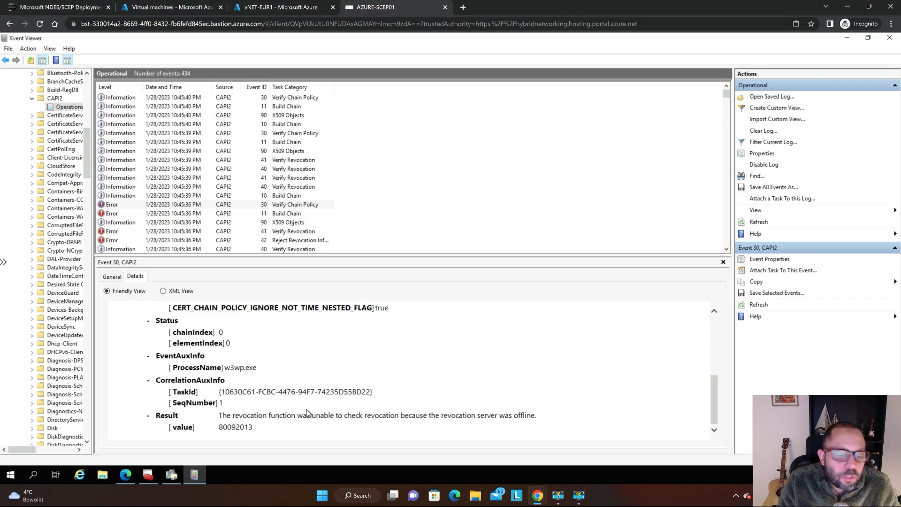
key(super+plus)
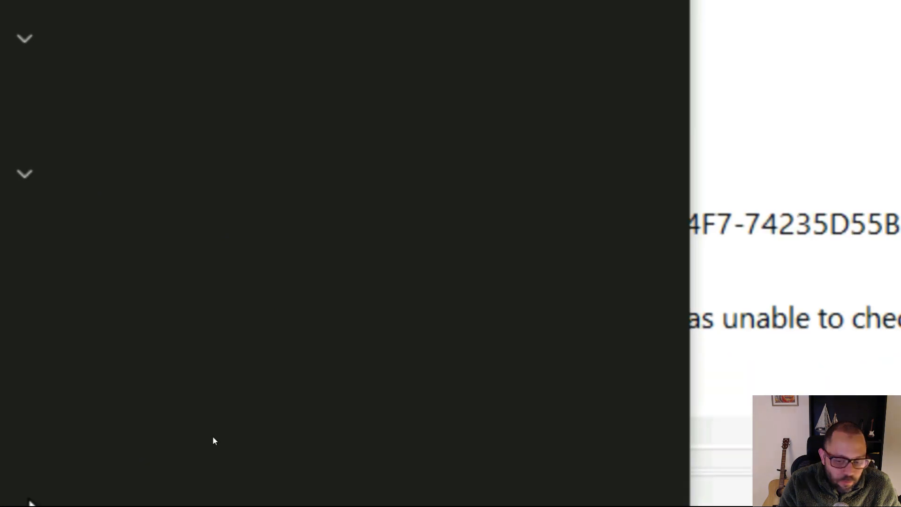
click(330, 408)
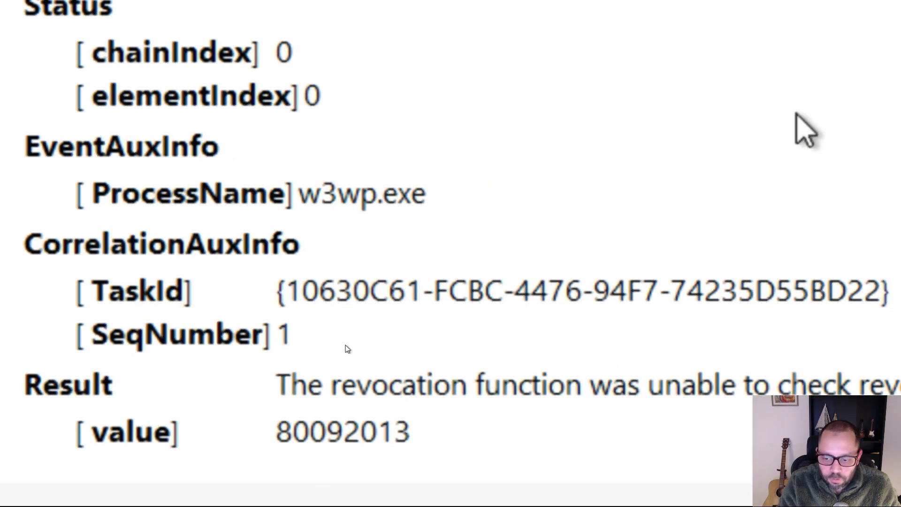
scroll(269, 354, up, 3)
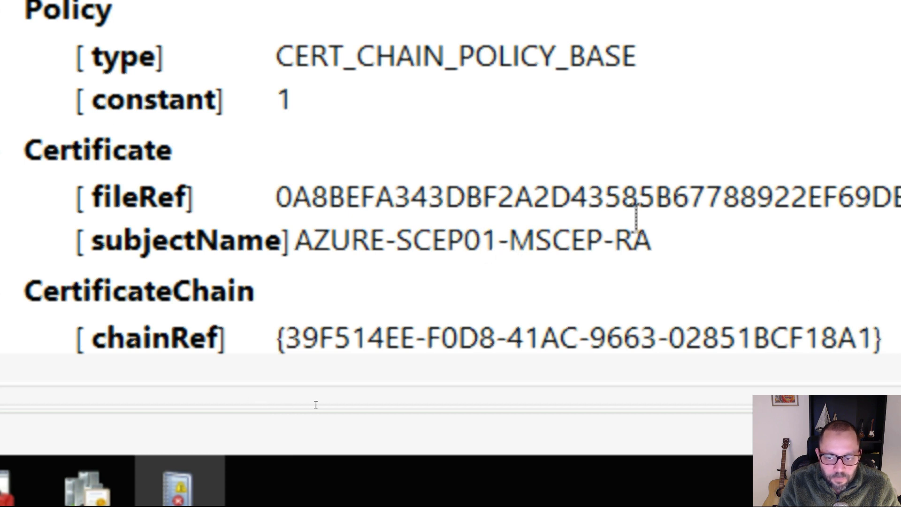
Highlight the RA ending of the certificate's subject name in error event 30's details.
drag(646, 229, 606, 241)
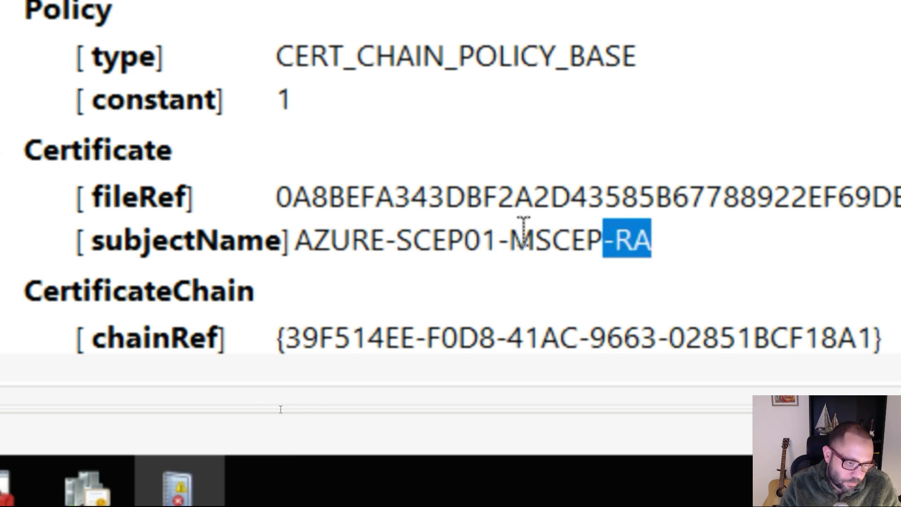
key(super+minus)
key(super+minus)
key(super+minus)
key(super)
key(Escape)
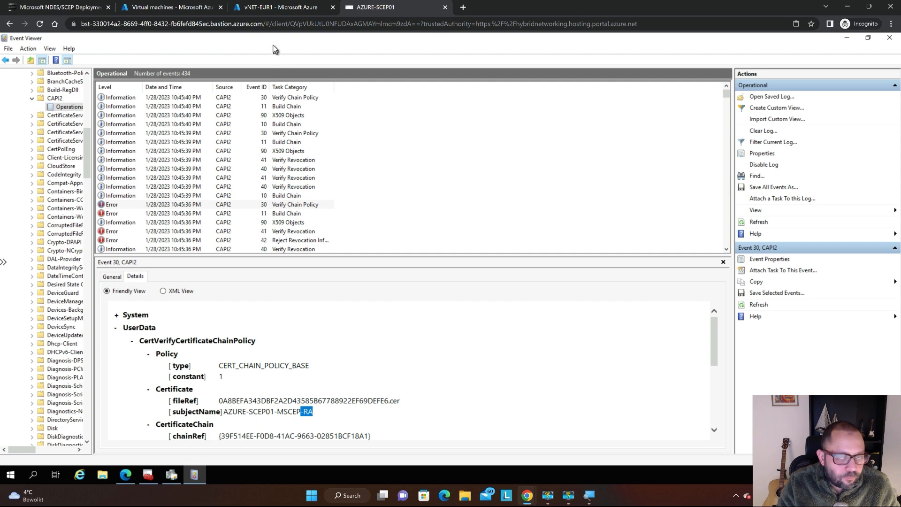
Switch to the NDES/SCEP guide and check its troubleshooting table for the tool that validates the PKI.
key(ctrl+shift+Tab)
key(ctrl+shift+Tab)
key(ctrl+shift+Tab)
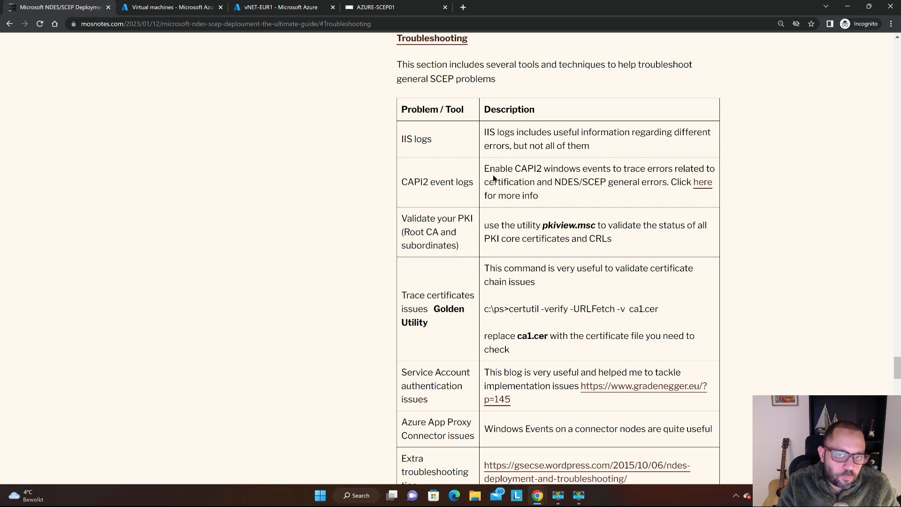
Return to the AZURE-SCEP01 session, bring up pkiview and browse through the root CA to the subordinate mosnotes-AZURE-CA02-CA.
key(ctrl+Tab)
key(ctrl+Tab)
key(ctrl+Tab)
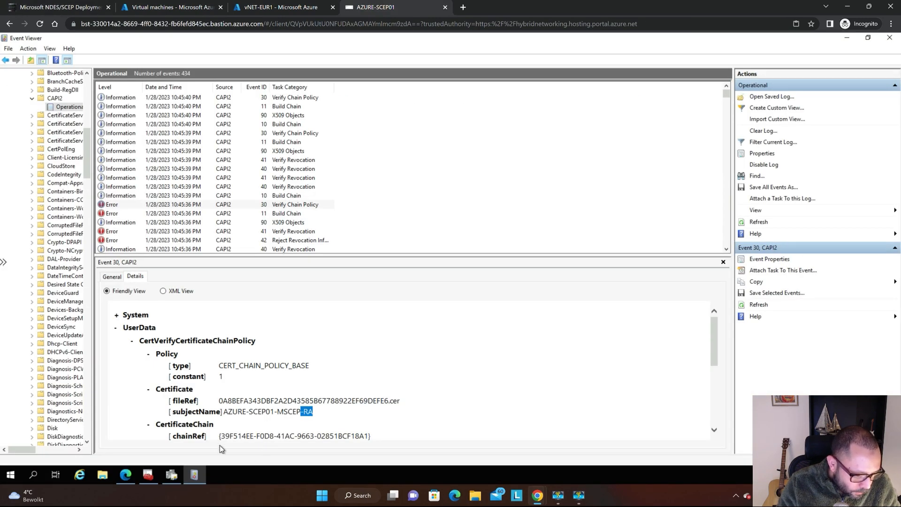
click(197, 476)
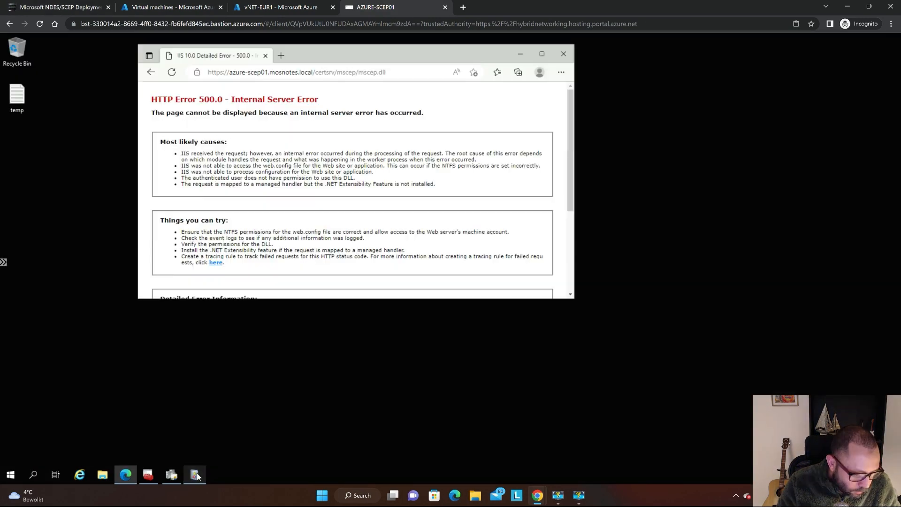
click(171, 476)
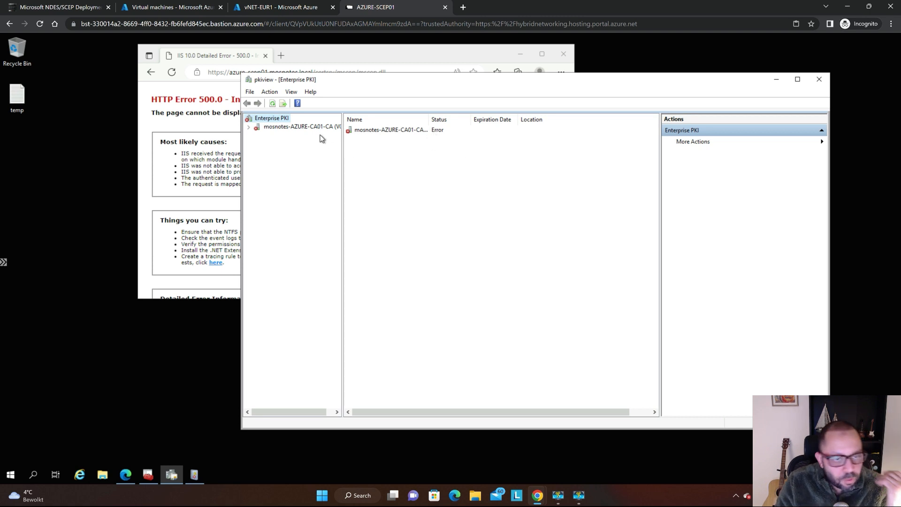
double_click(415, 129)
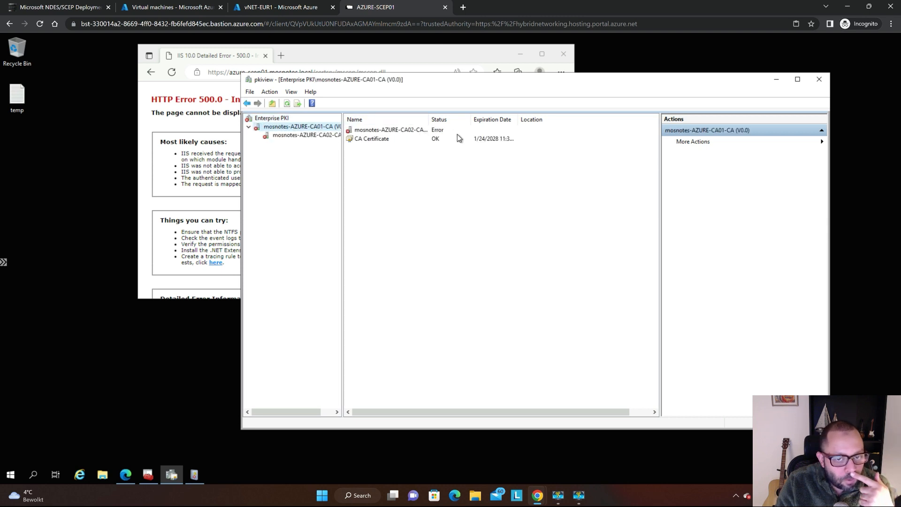
click(298, 135)
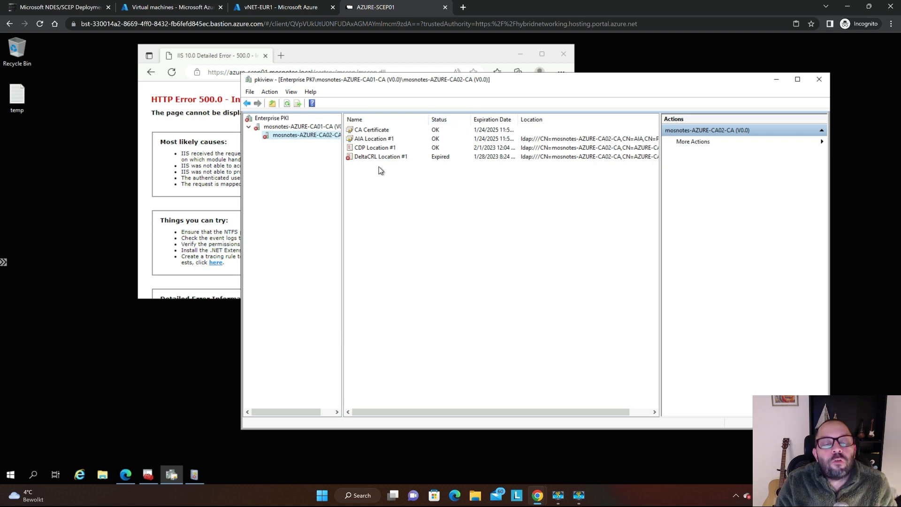
Examine the status and expiration date of DeltaCRL Location #1 under mosnotes-AZURE-CA02-CA.
key(super)
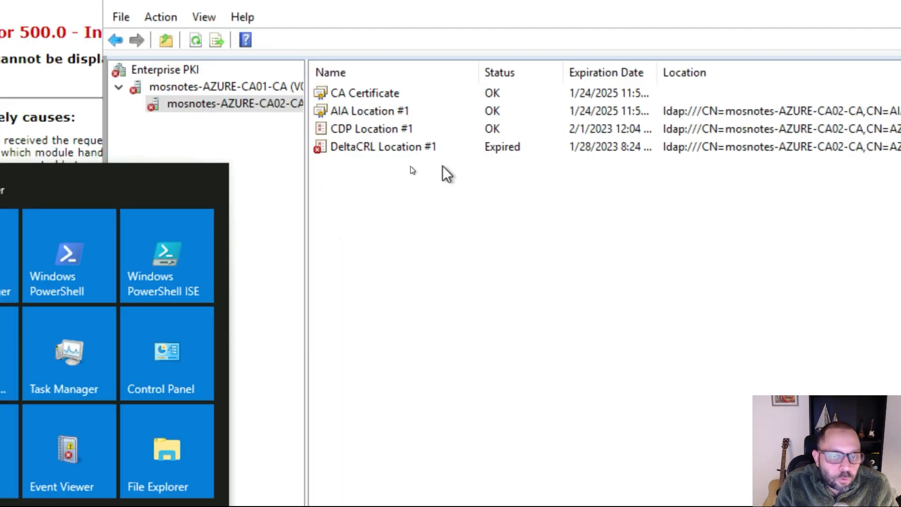
key(super+plus)
click(442, 166)
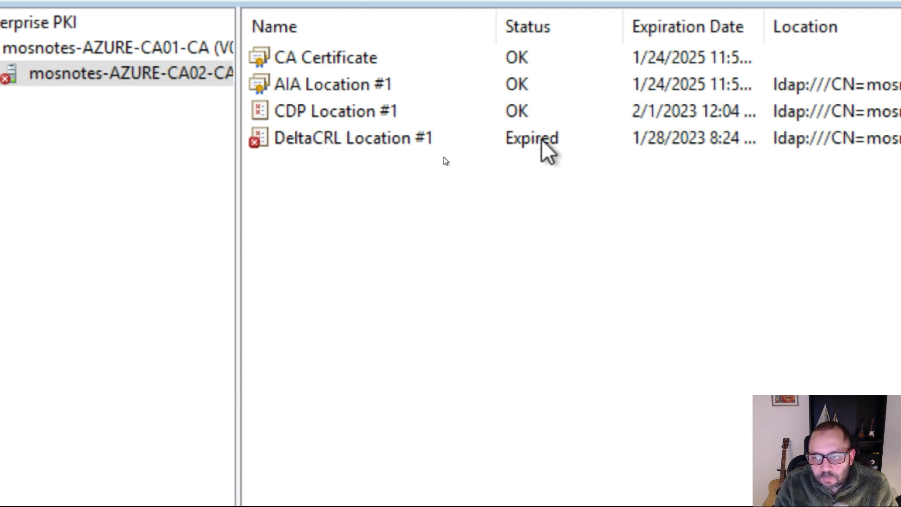
click(597, 142)
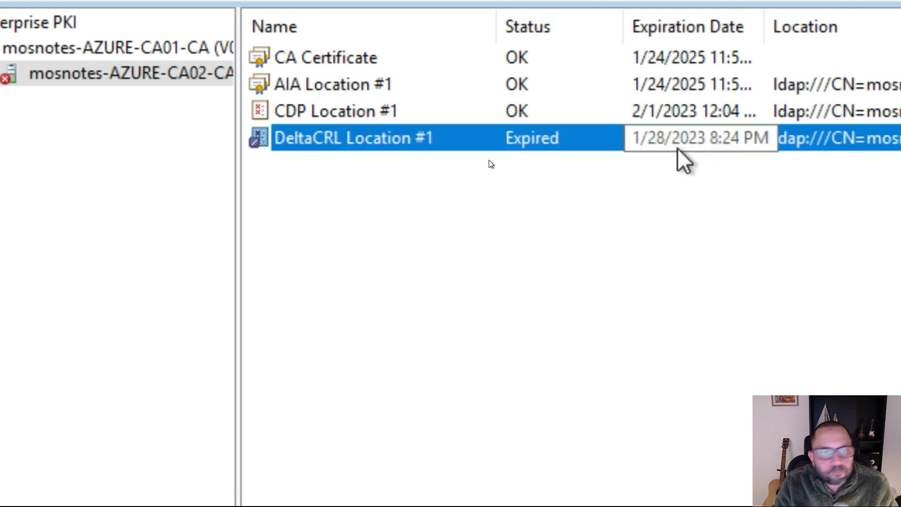
key(super+Escape)
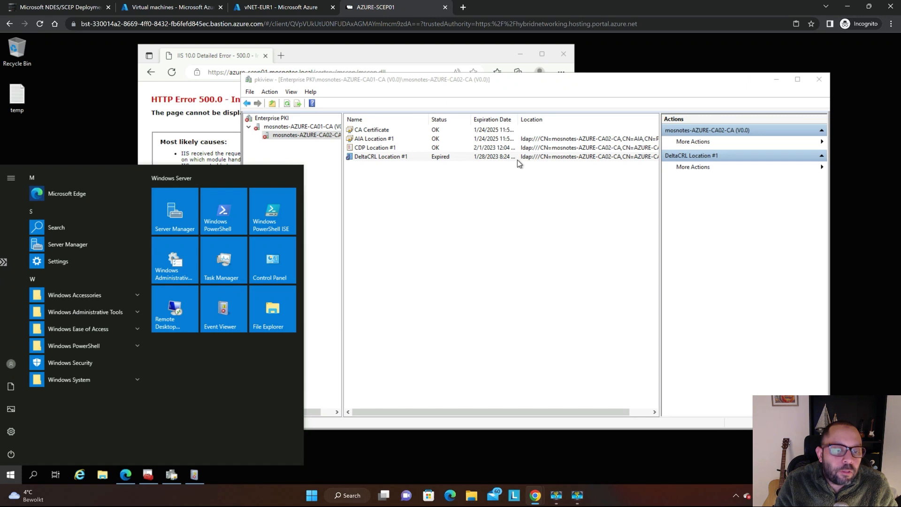
click(534, 223)
click(533, 231)
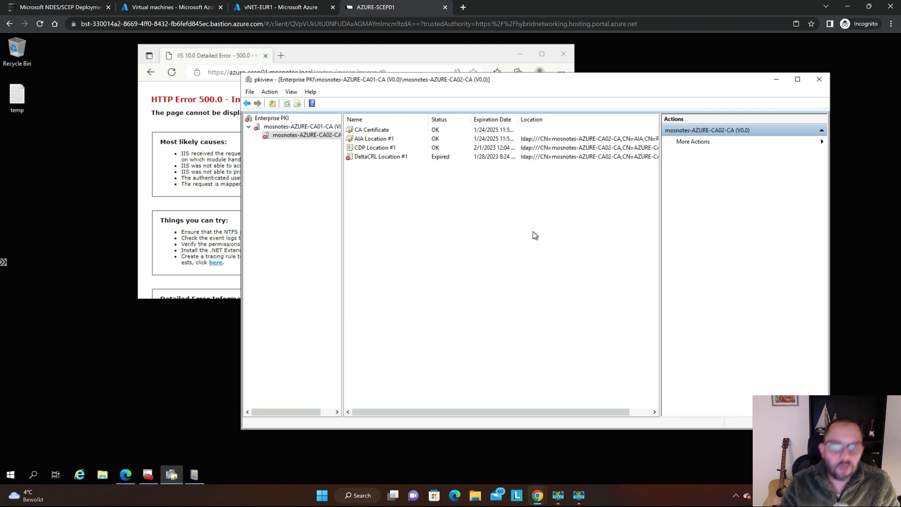
click(410, 157)
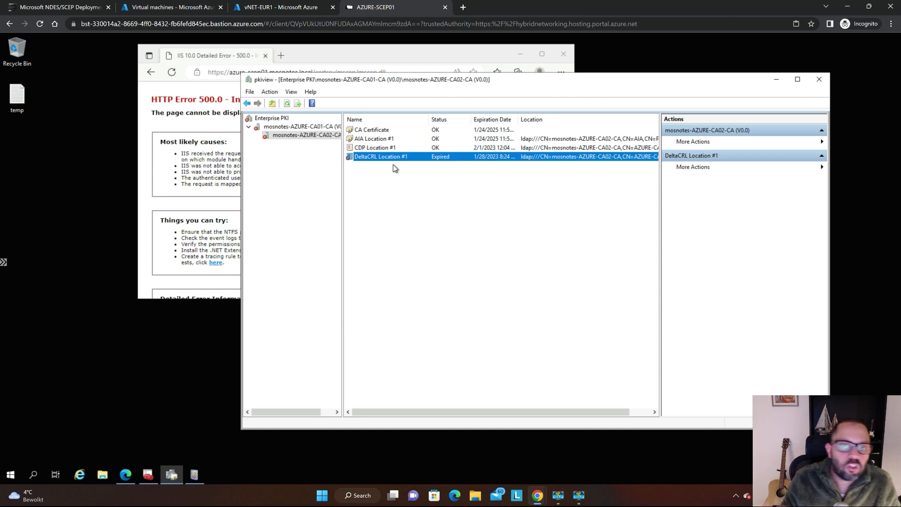
Switch to the NDES/SCEP guide and read the certutil -verify -URLFetch -v command for tracing certificate issues.
key(ctrl+Tab)
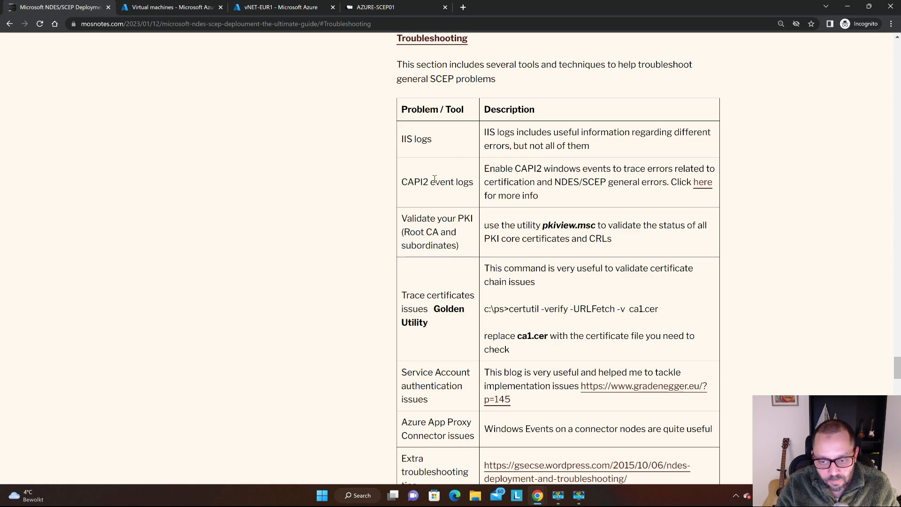
scroll(468, 196, down, 2)
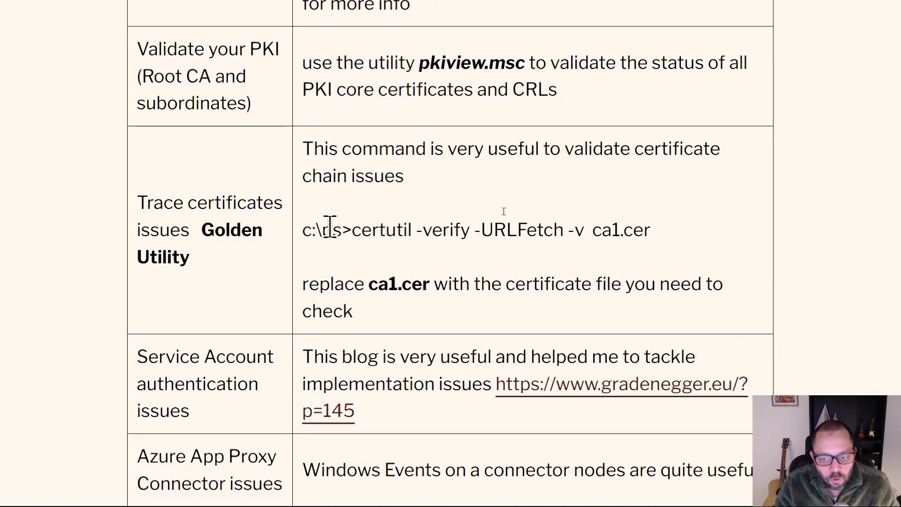
drag(353, 230, 568, 230)
drag(656, 257, 584, 253)
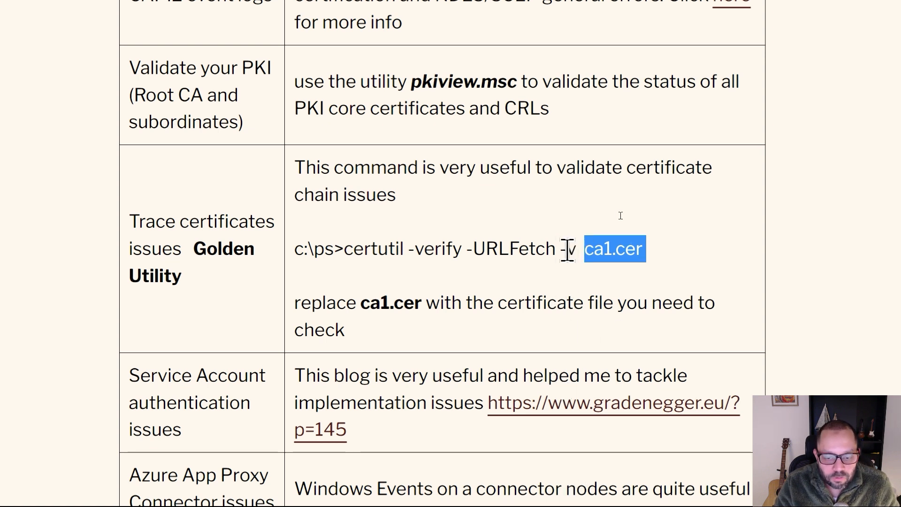
drag(575, 250, 346, 254)
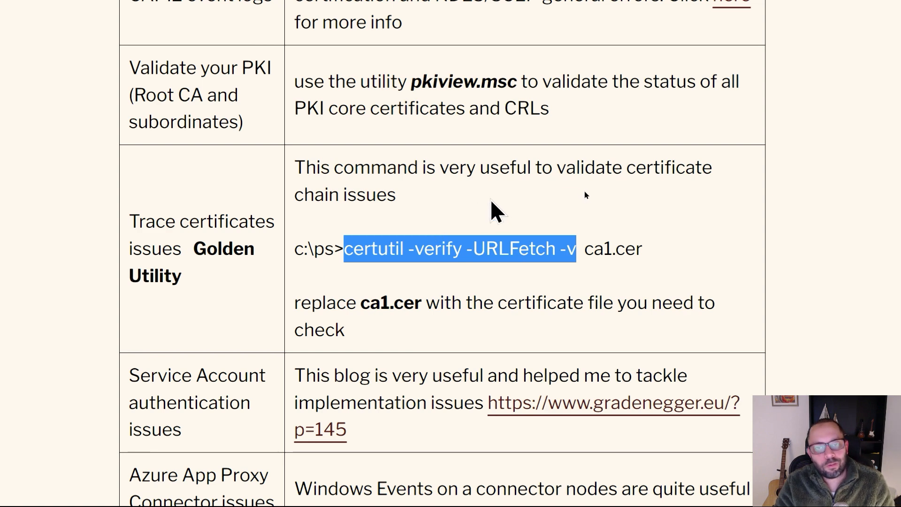
Return to the AZURE-SCEP01 session and open the scep folder on the C: drive in File Explorer.
key(super+Escape)
key(ctrl+Tab)
key(ctrl+Tab)
key(ctrl+Tab)
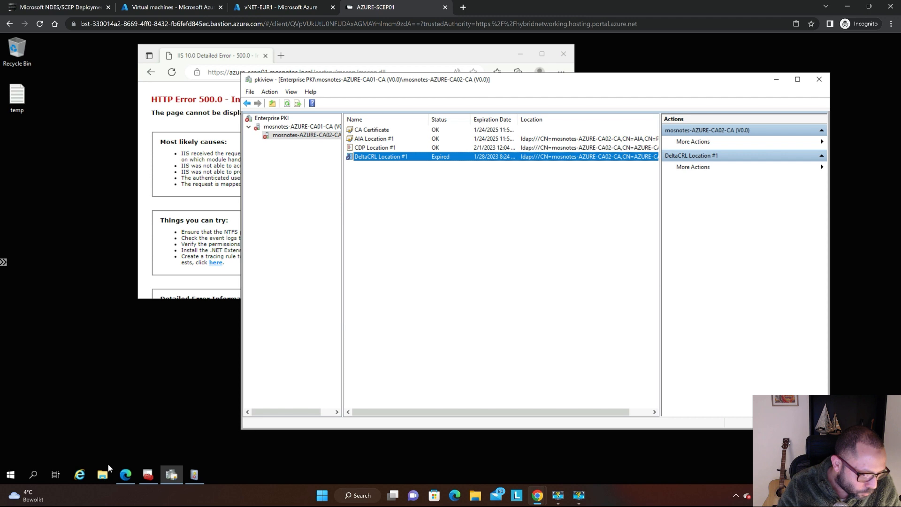
click(102, 474)
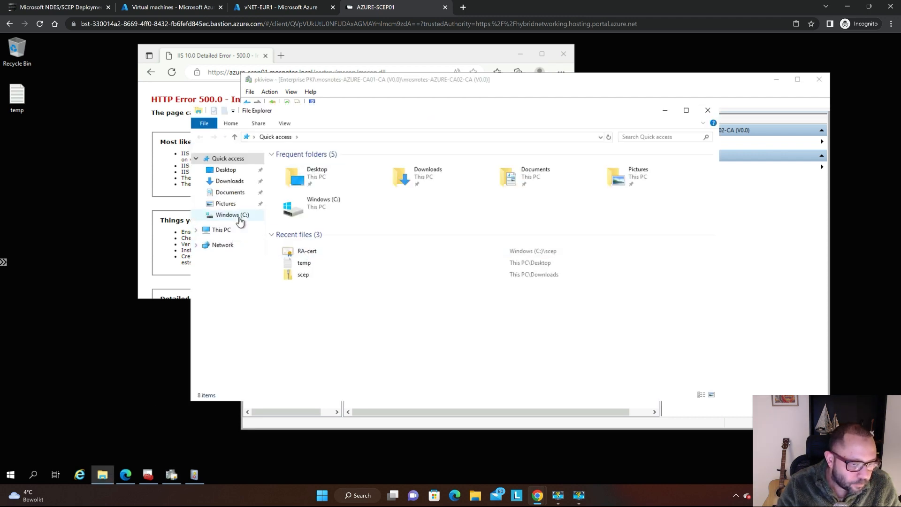
click(233, 215)
click(291, 214)
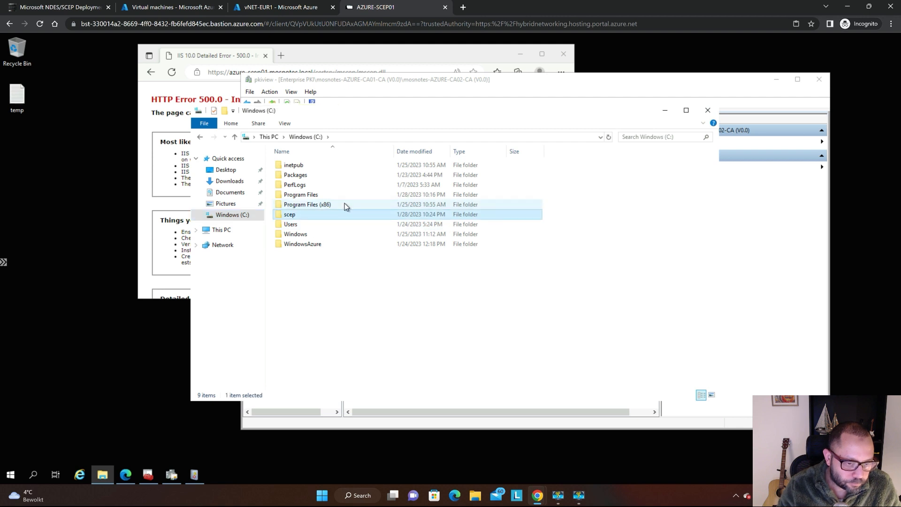
key(Return)
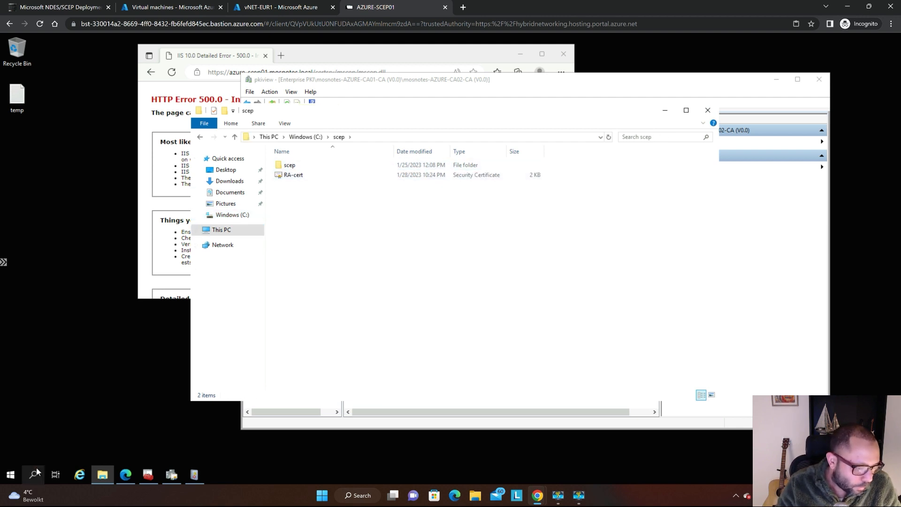
Launch an empty management console on the server by running mmc.
click(12, 474)
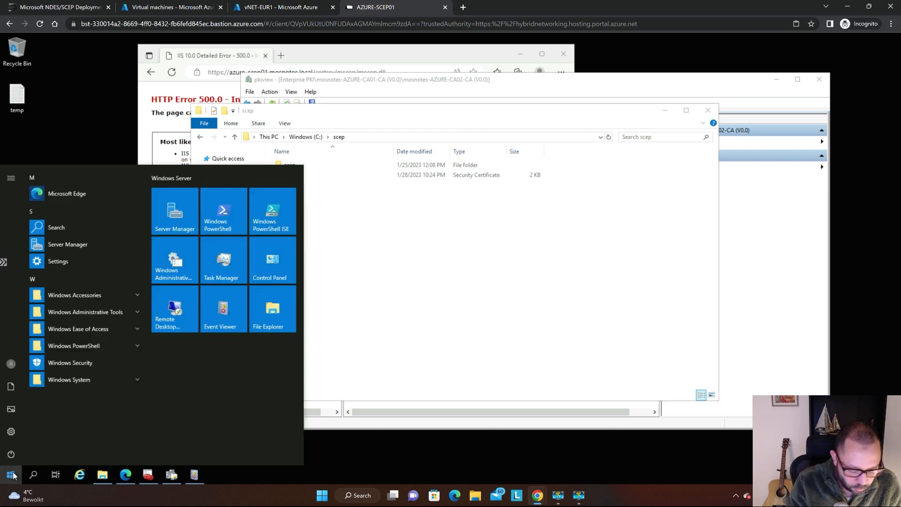
text(mmc)
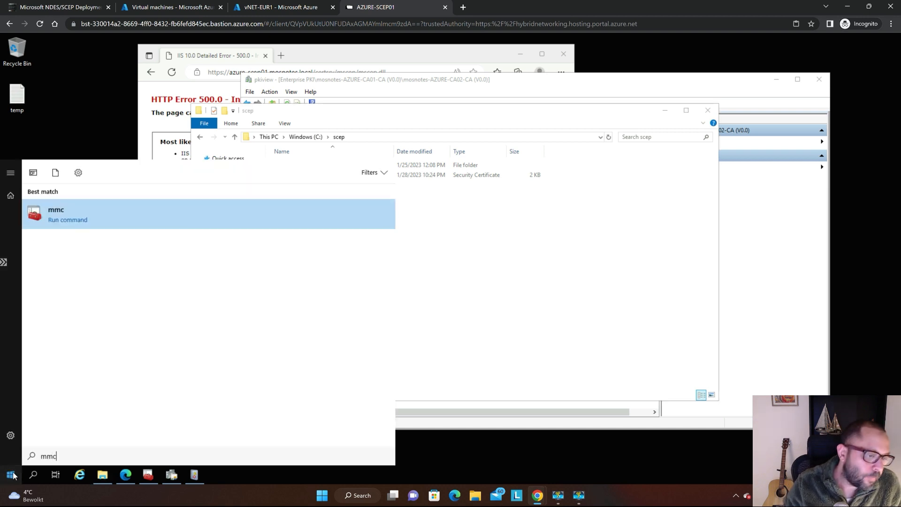
key(Return)
click(12, 474)
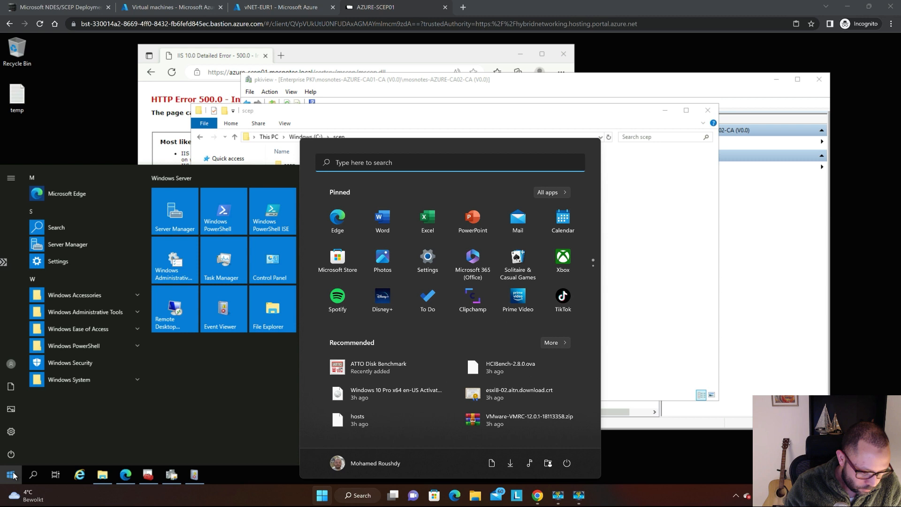
text(run)
key(Return)
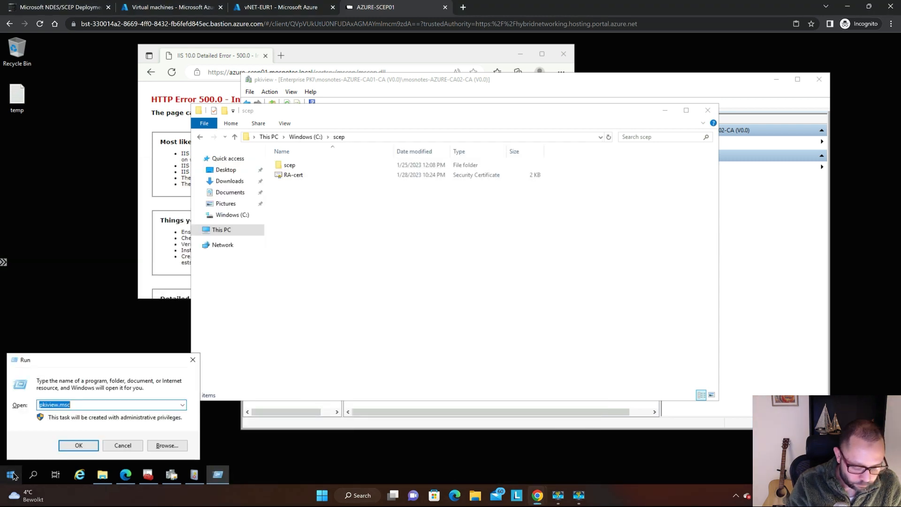
text(mmc)
key(Return)
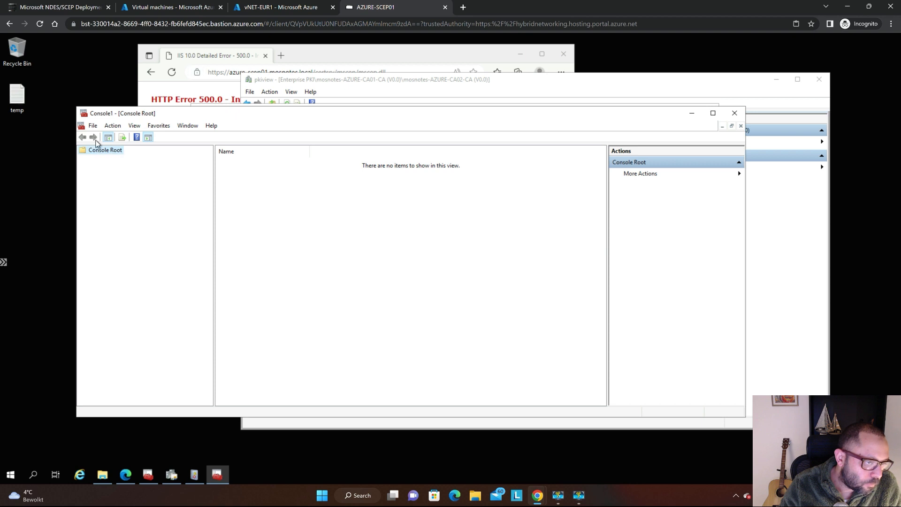
Add the Certificates snap-in for the local computer account to the console.
click(93, 126)
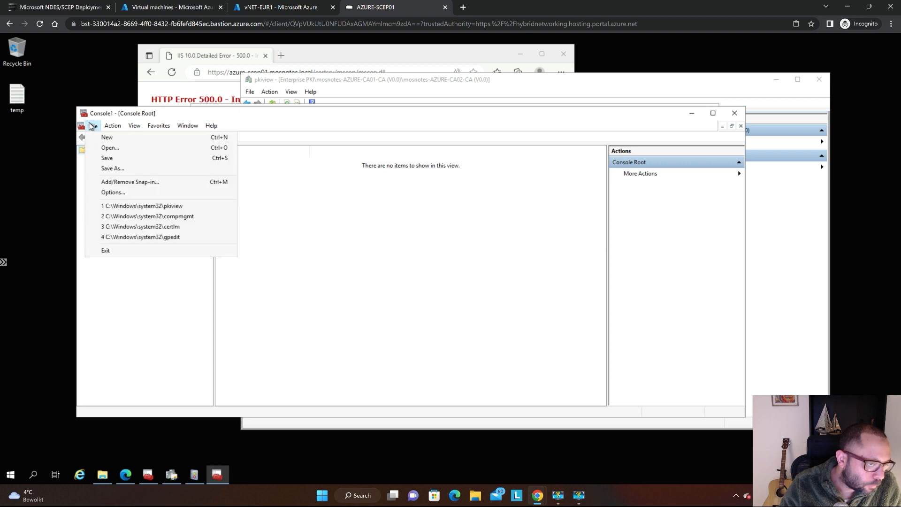
click(136, 182)
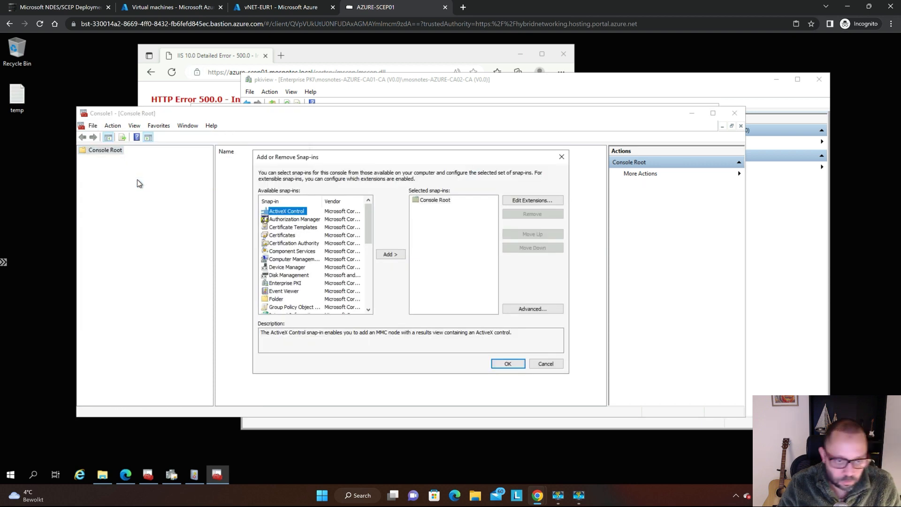
double_click(291, 235)
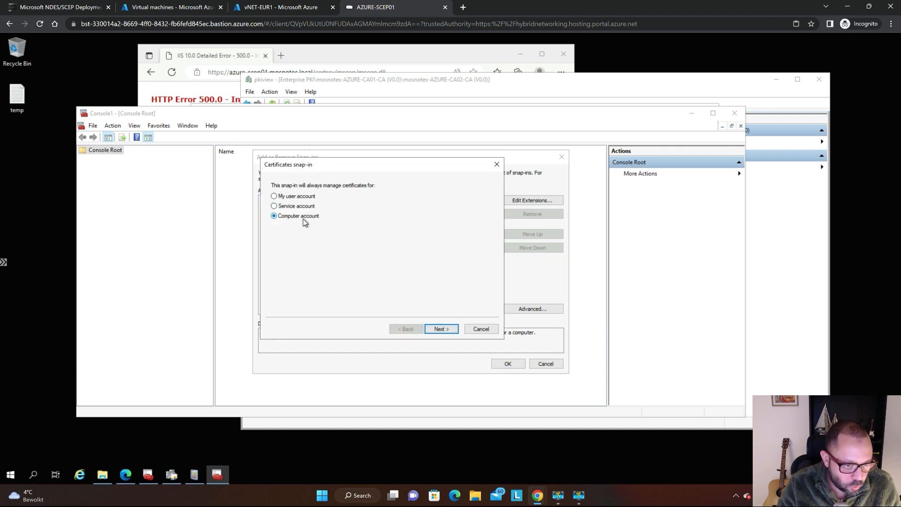
click(441, 329)
click(441, 329)
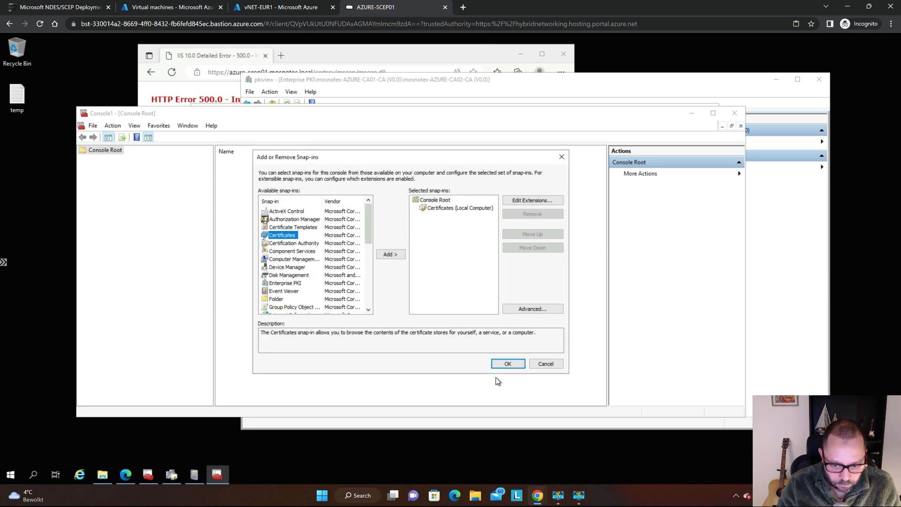
click(508, 365)
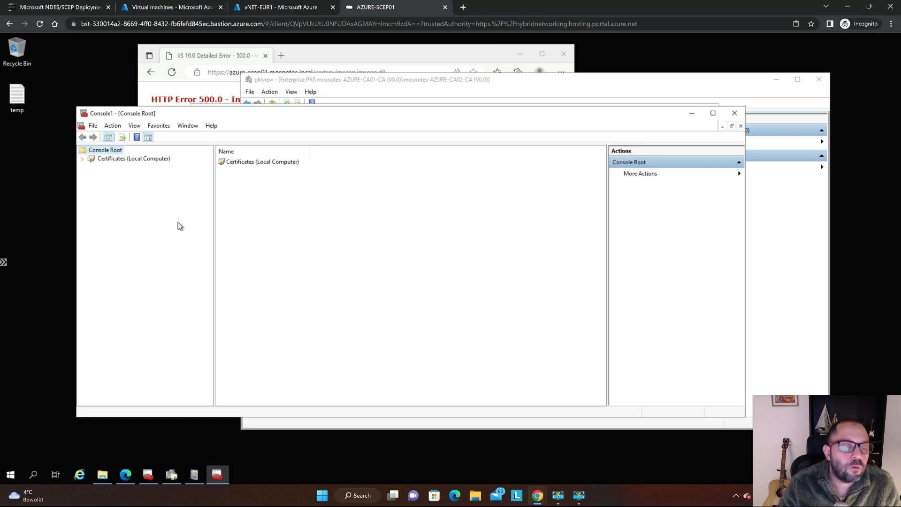
Expand Certificates (Local Computer) in the console tree and open the Personal store.
key(super+plus)
key(Escape)
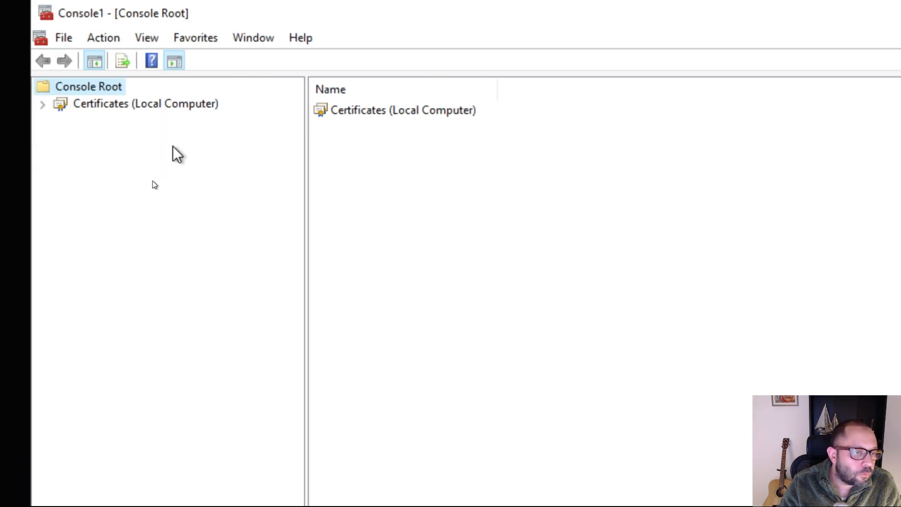
double_click(158, 104)
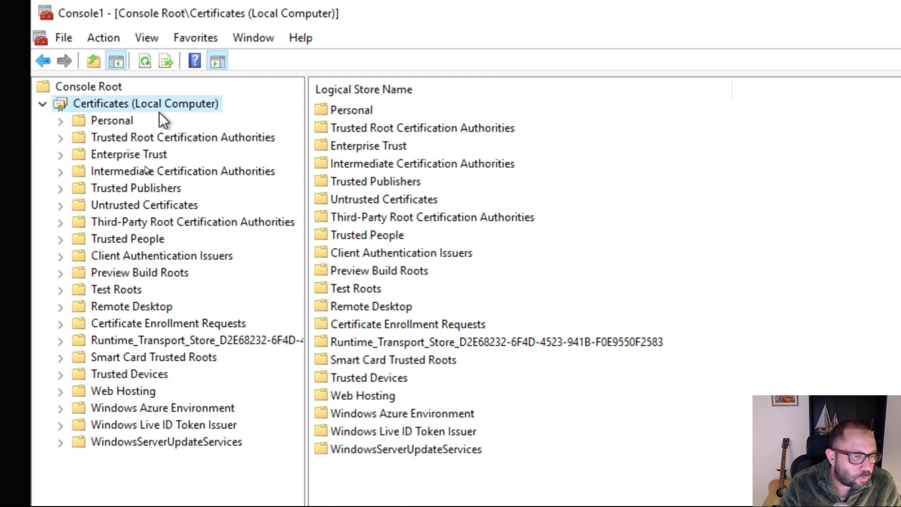
click(108, 118)
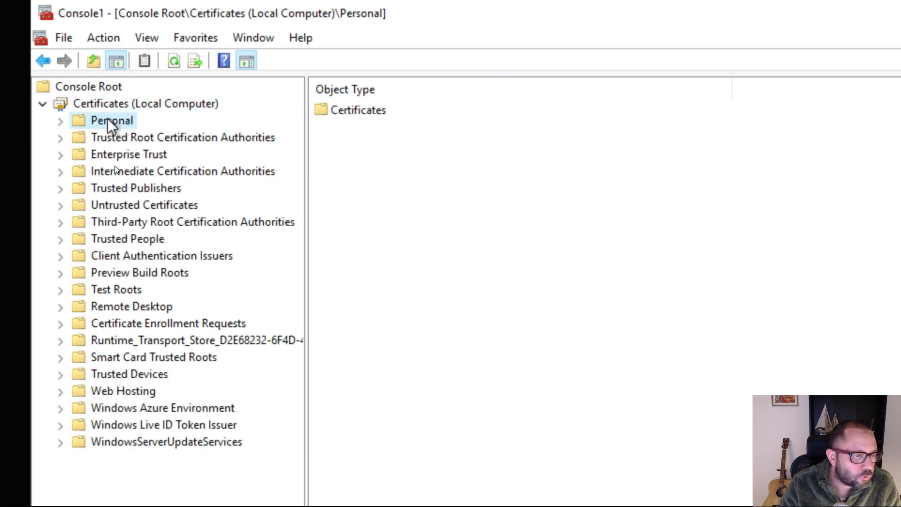
Open the Certificates folder of the Personal store and locate the AZURE-SCEP01-MSCEP-RA certificates.
double_click(108, 118)
click(139, 136)
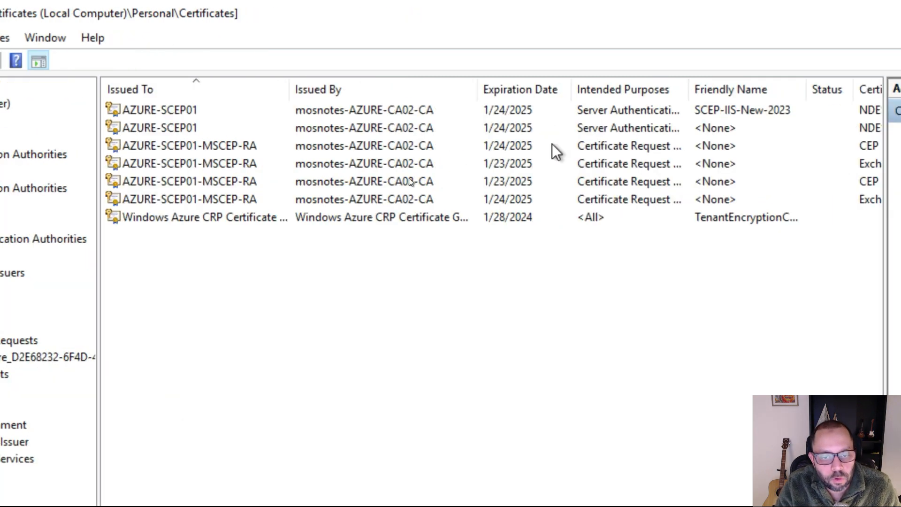
click(454, 146)
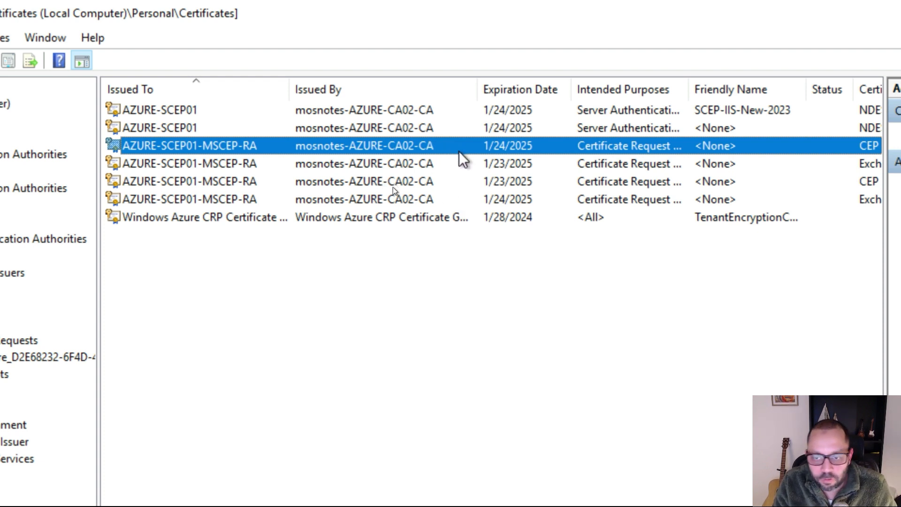
click(452, 162)
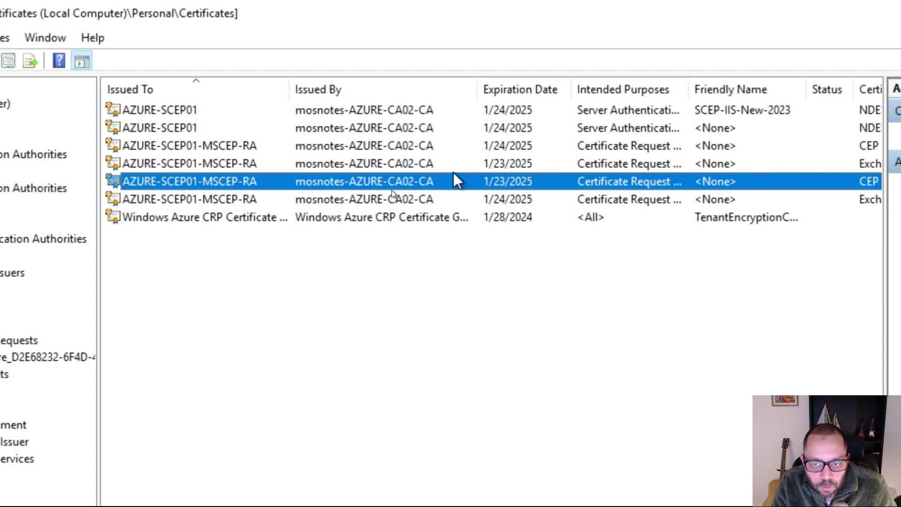
click(452, 145)
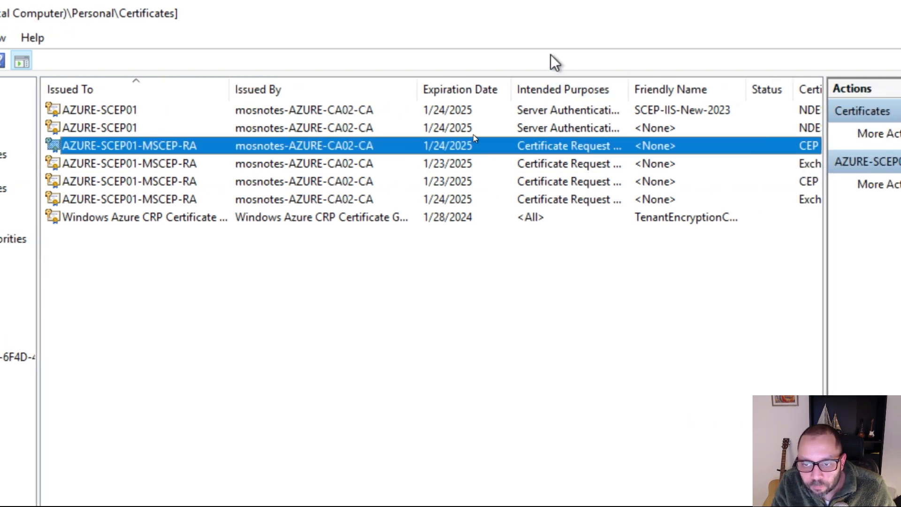
Widen the Intended Purposes column and compare the purposes and certificate templates of the AZURE-SCEP01-MSCEP-RA certificates.
drag(632, 80, 714, 82)
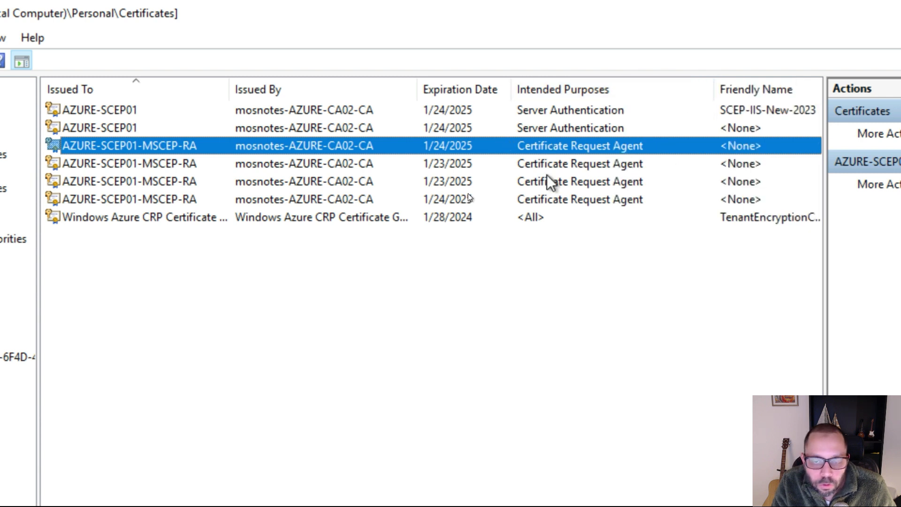
scroll(469, 192, right, 3)
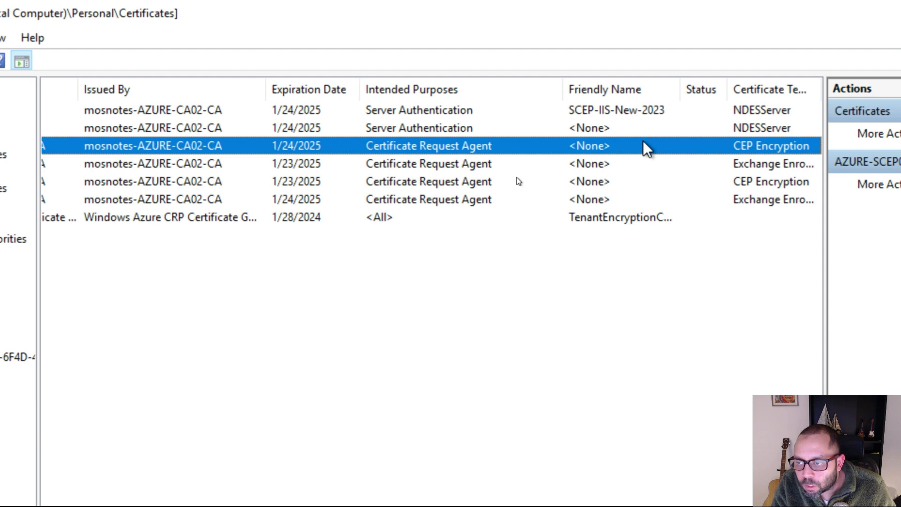
click(701, 162)
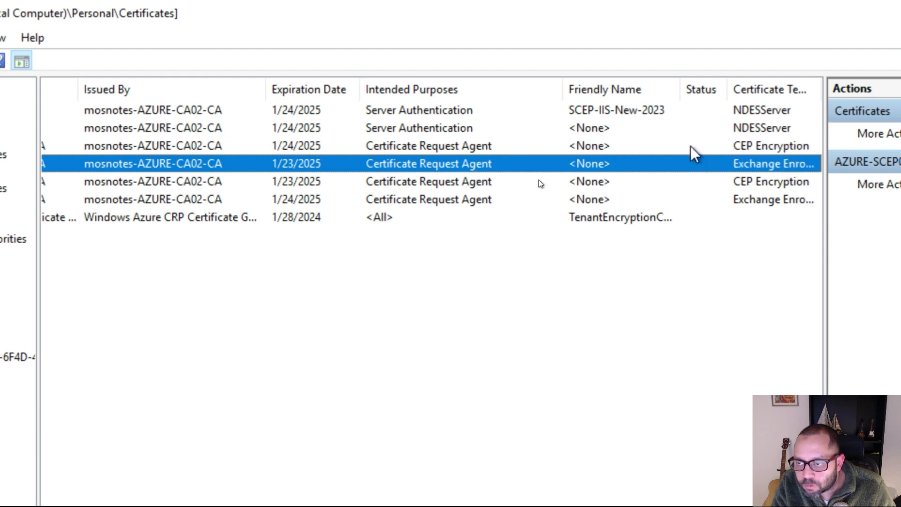
click(725, 147)
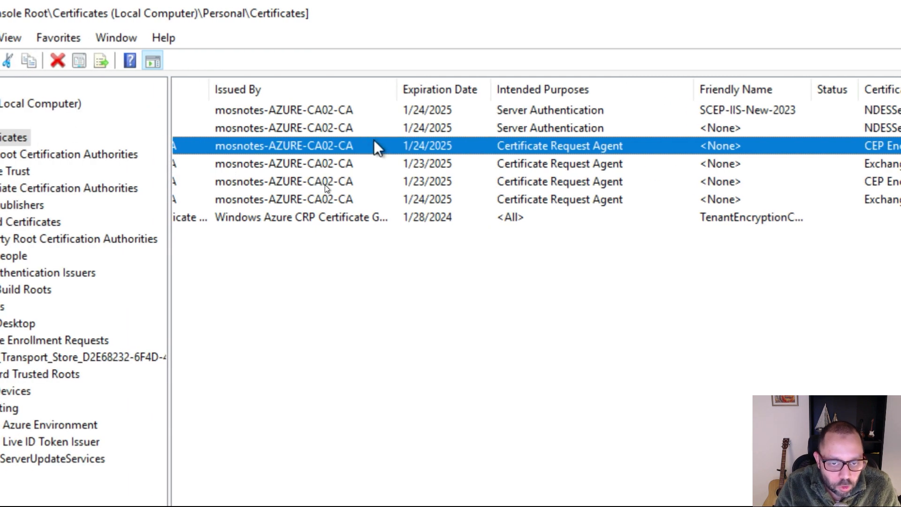
click(369, 162)
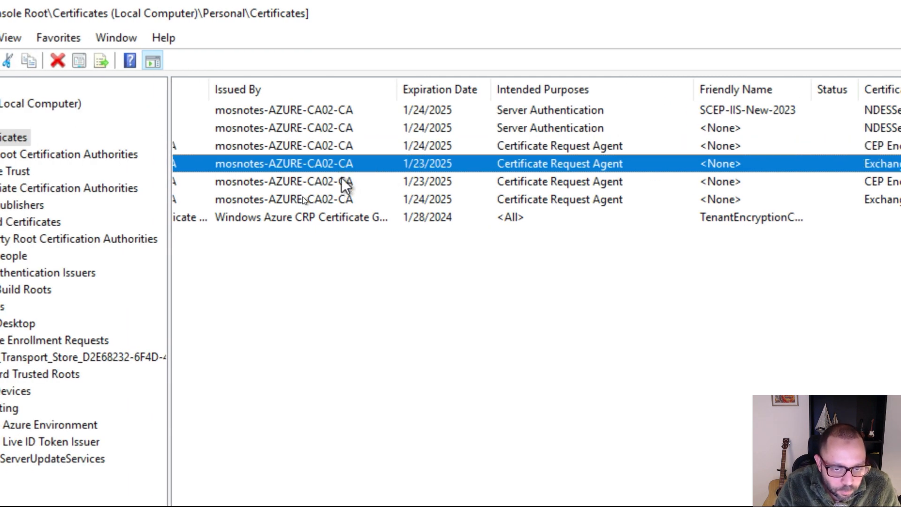
click(355, 146)
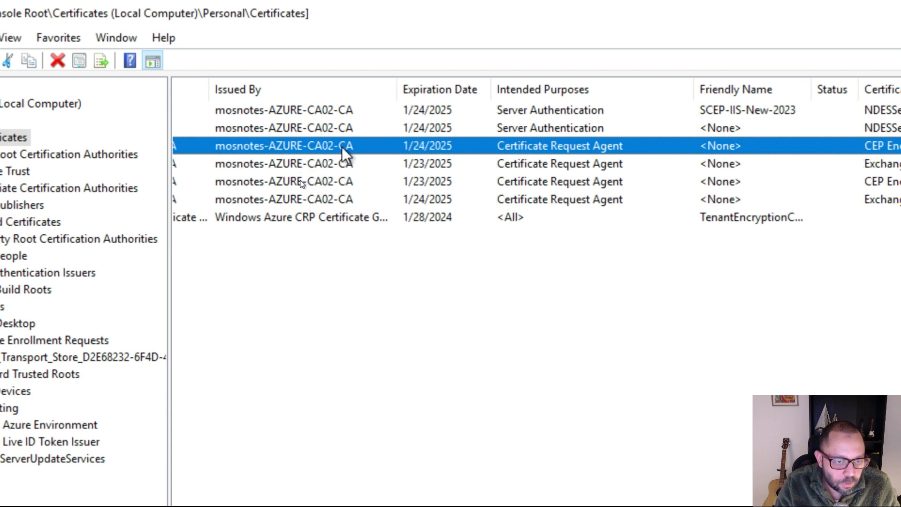
Step through exporting the CEP Encryption RA certificate expiring 1/24/2025 without its private key in DER format, leaving the wizard without saving a file.
right_click(340, 145)
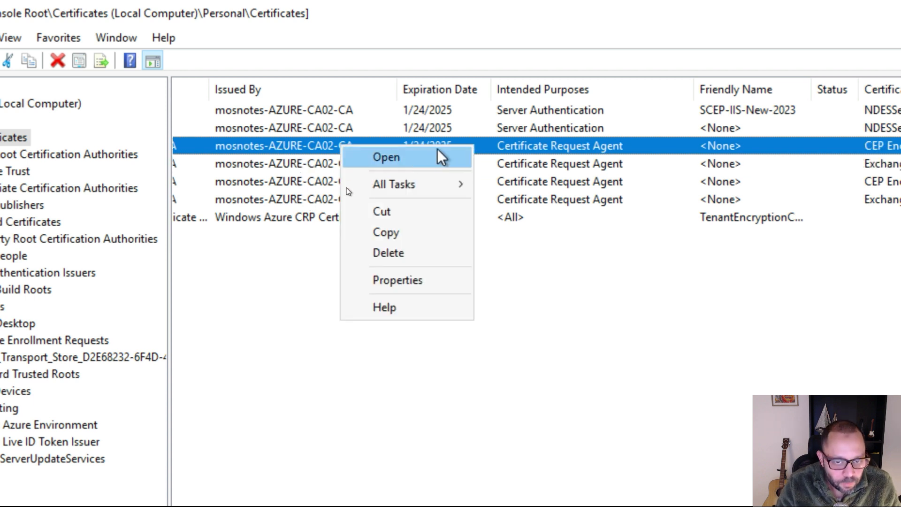
click(425, 184)
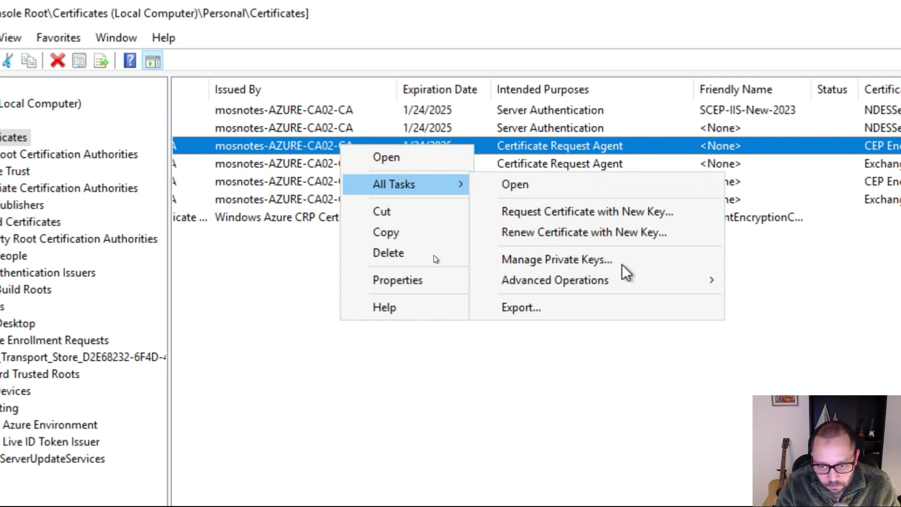
click(597, 309)
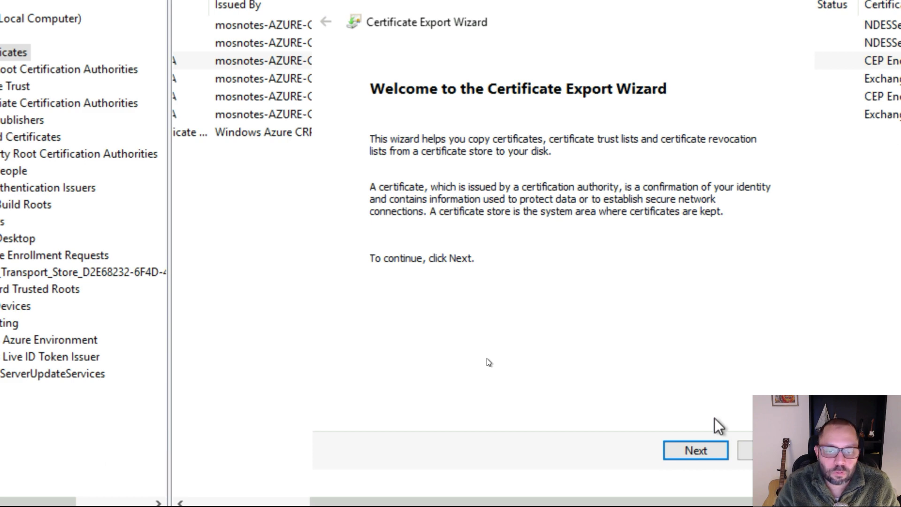
key(Return)
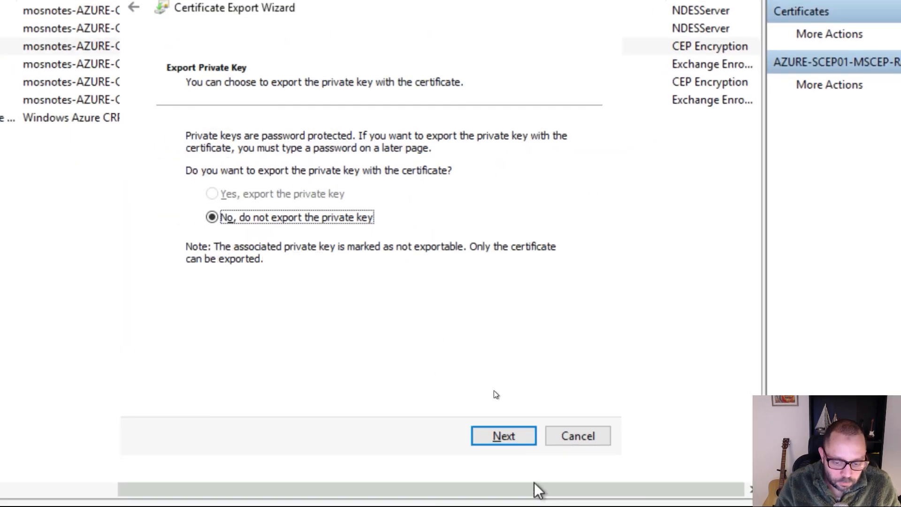
click(511, 439)
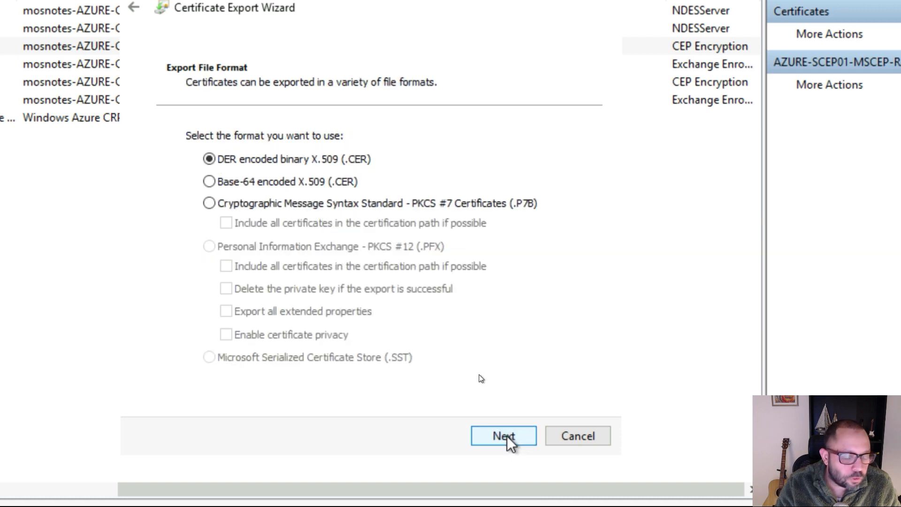
click(507, 435)
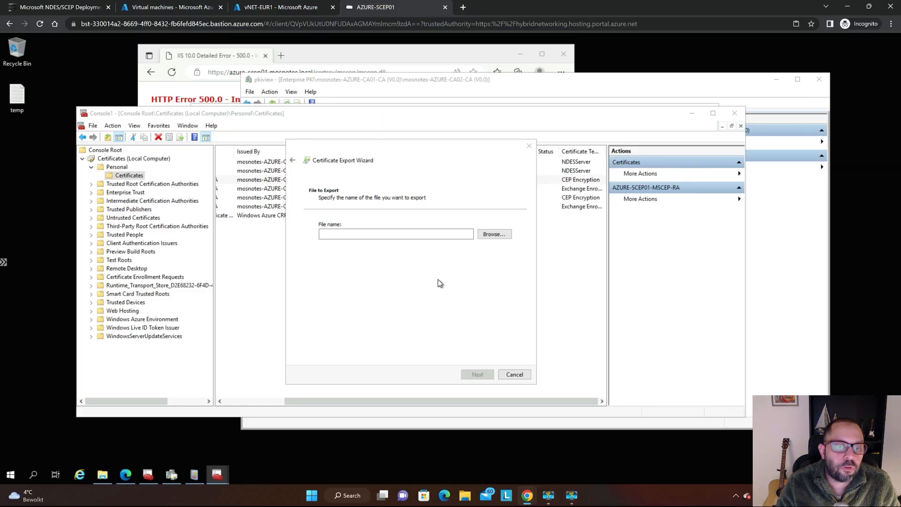
key(super)
key(Escape)
key(Escape)
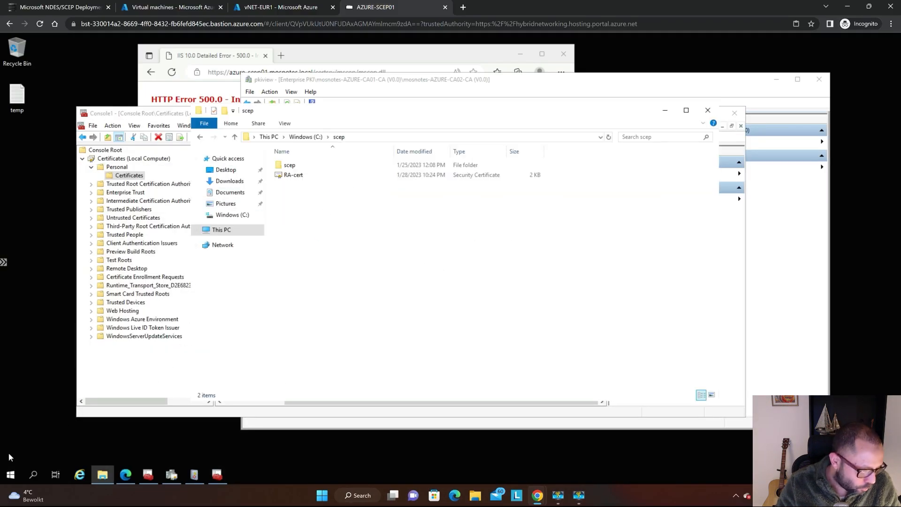
Launch Command Prompt on the server, change to c:\scep and list the folder's contents with dir.
click(11, 475)
text(cmd)
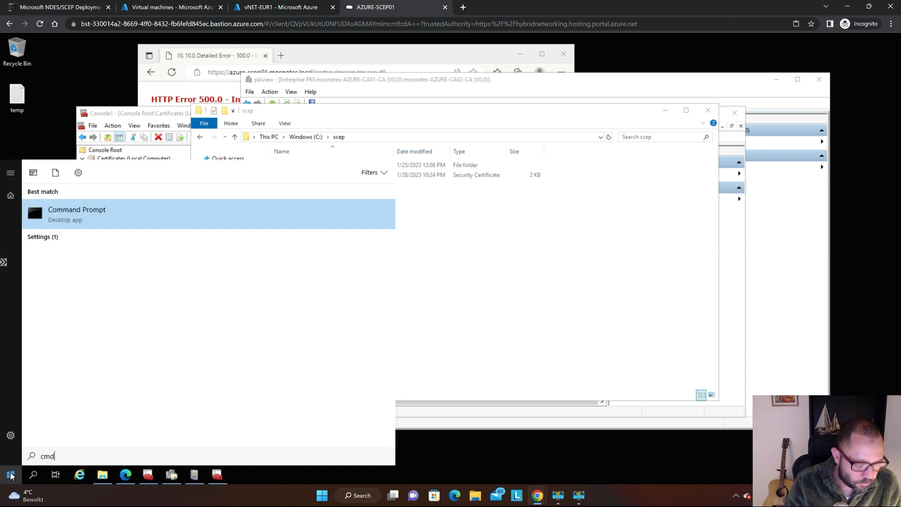
key(Return)
text(cd c:\scep)
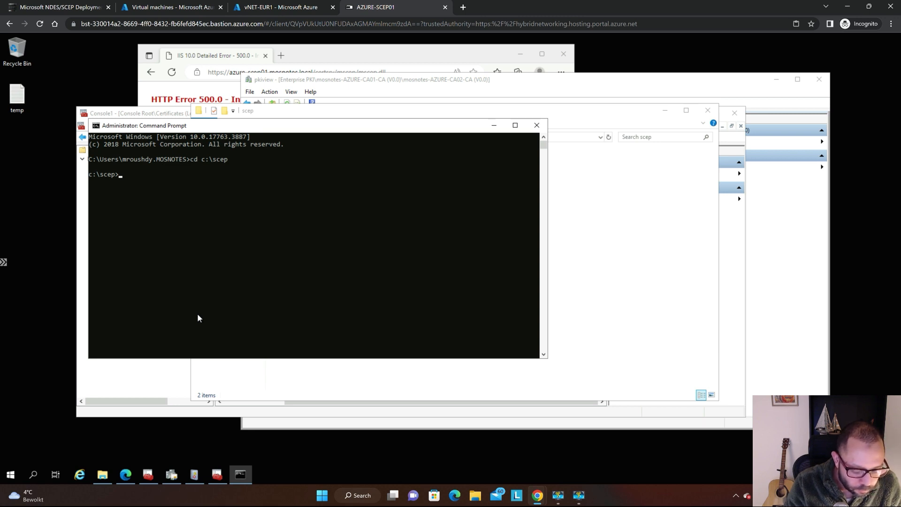
text(r)
key(Return)
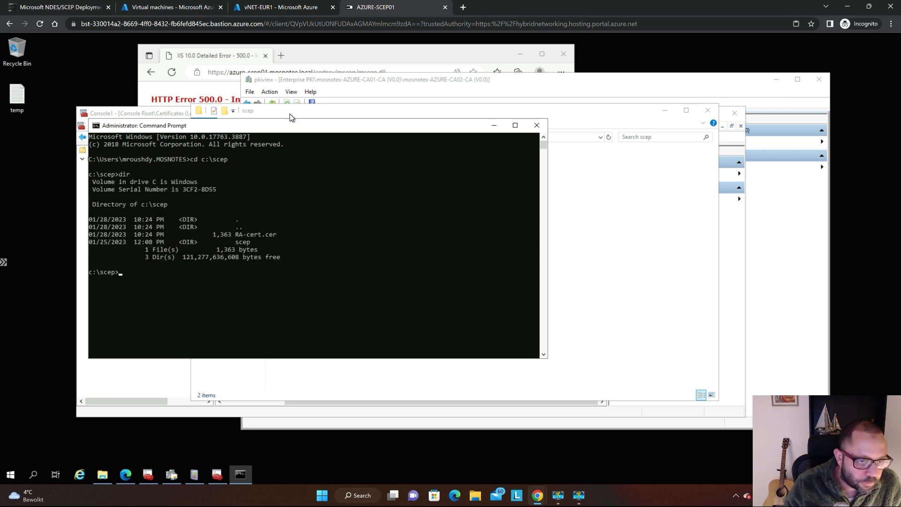
Enlarge the Command Prompt window and run certutil -verify -URLFetch -v RA-cert.cer.
drag(301, 130, 382, 55)
drag(376, 284, 384, 431)
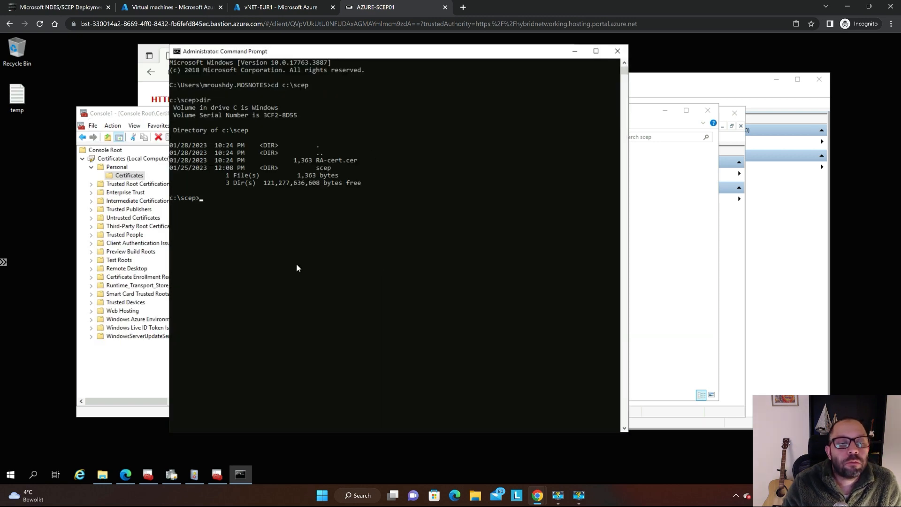
key(super+plus)
key(super+minus)
key(super+plus)
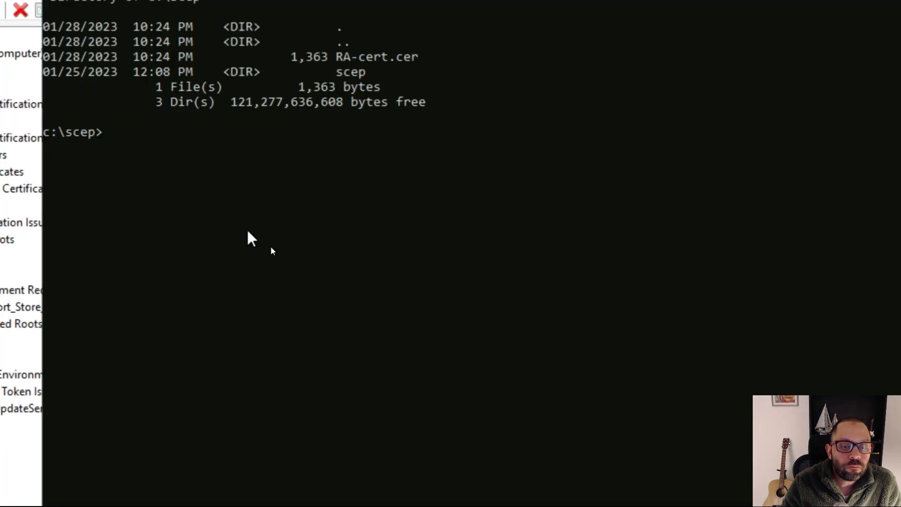
click(322, 92)
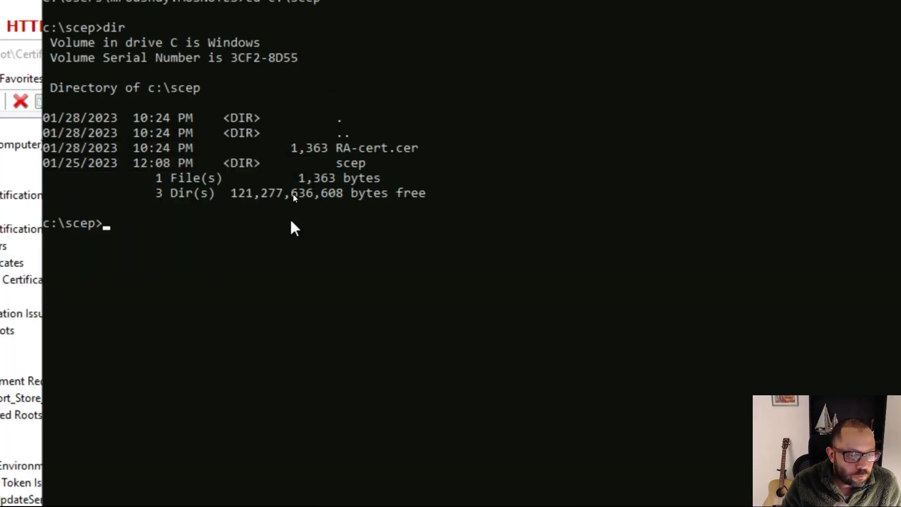
text(certutil -verify -URLFetch -v)
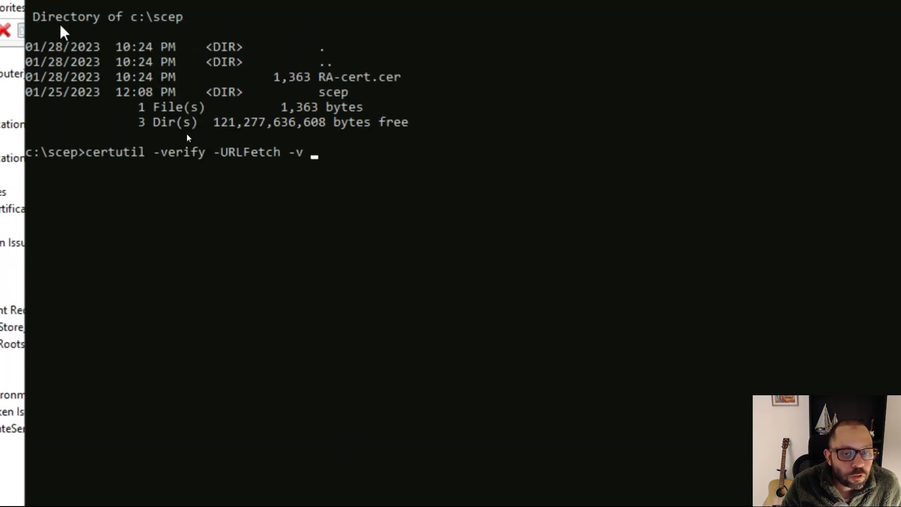
text(ra-)
key(Tab)
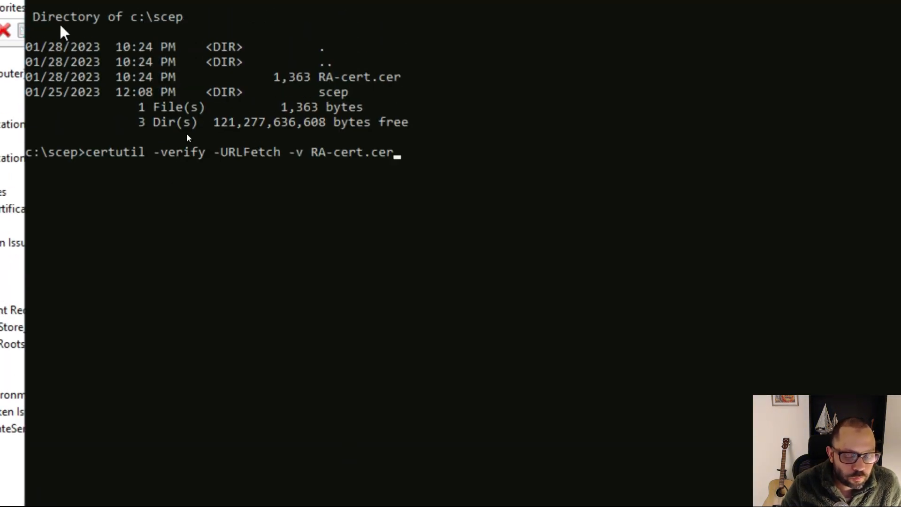
key(Return)
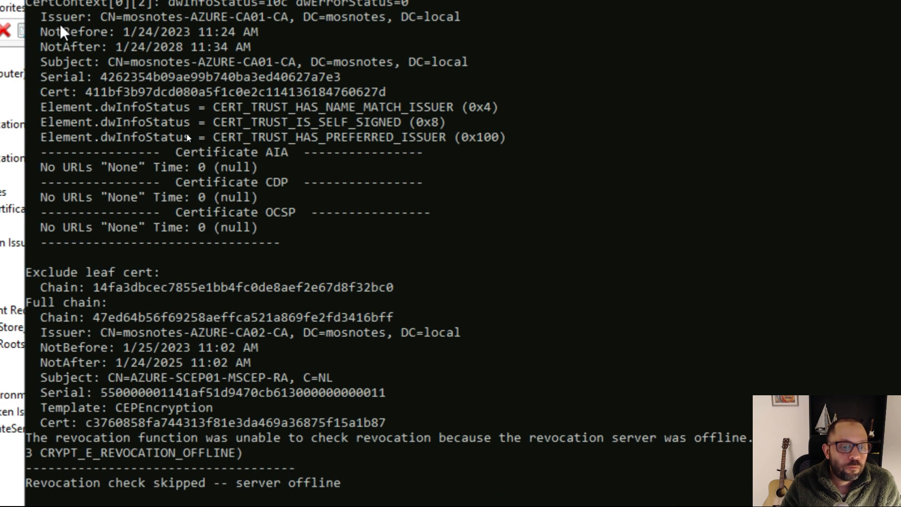
Examine the certutil output from the beginning, including the chain status flags and the AIA, CDP and delta CRL entries of the RA certificate.
key(super+minus)
click(348, 132)
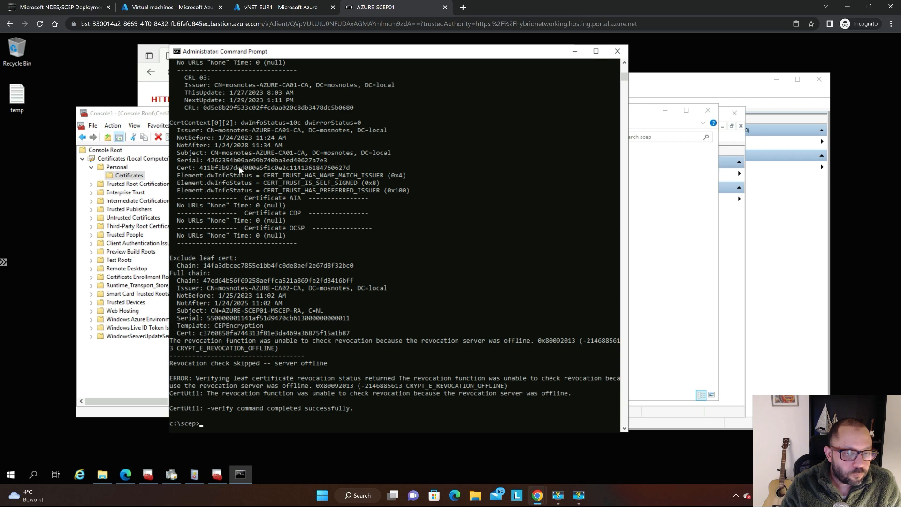
scroll(239, 170, up, 15)
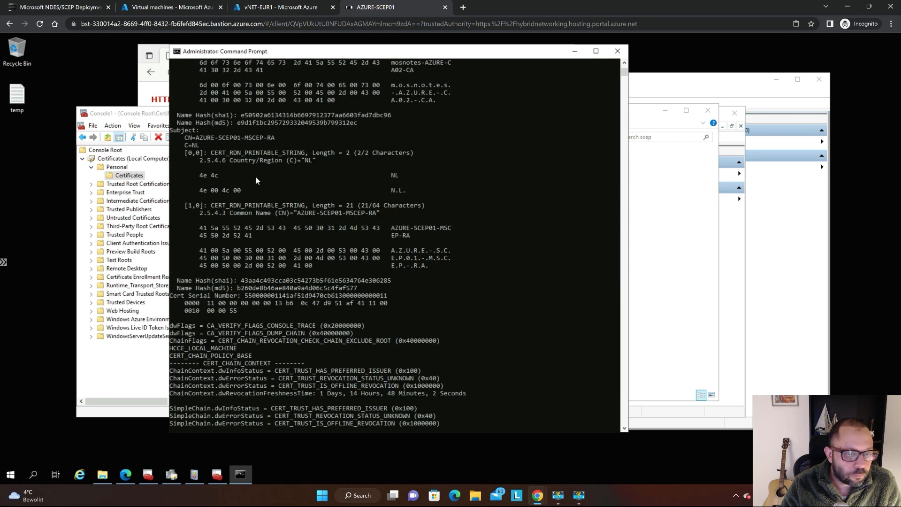
scroll(255, 176, up, 13)
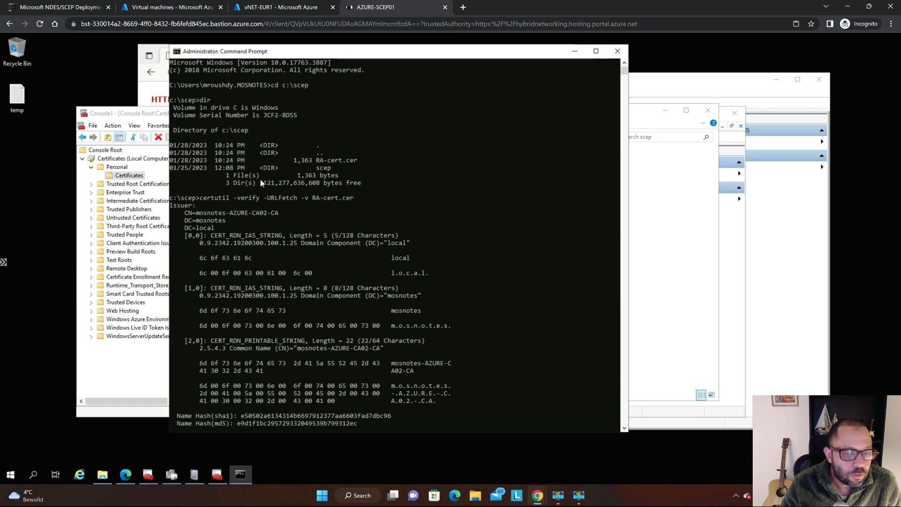
key(super+plus)
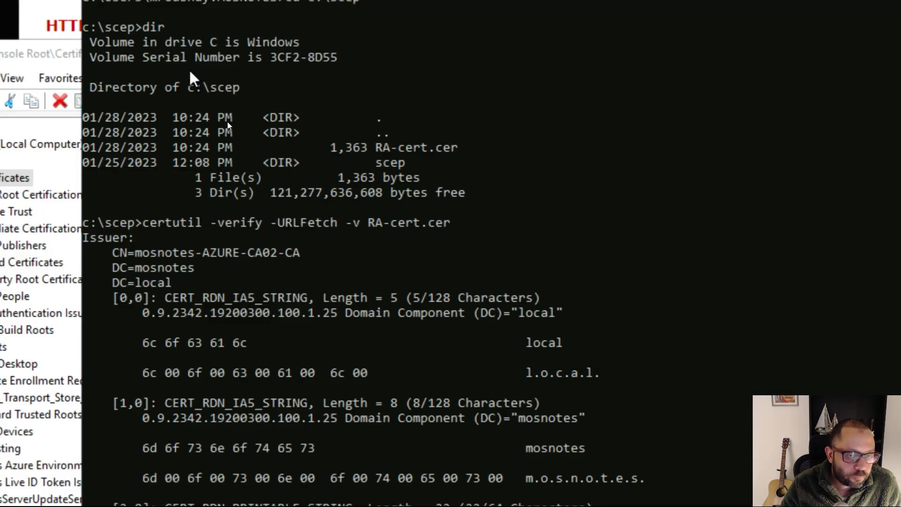
scroll(566, 90, down, 1)
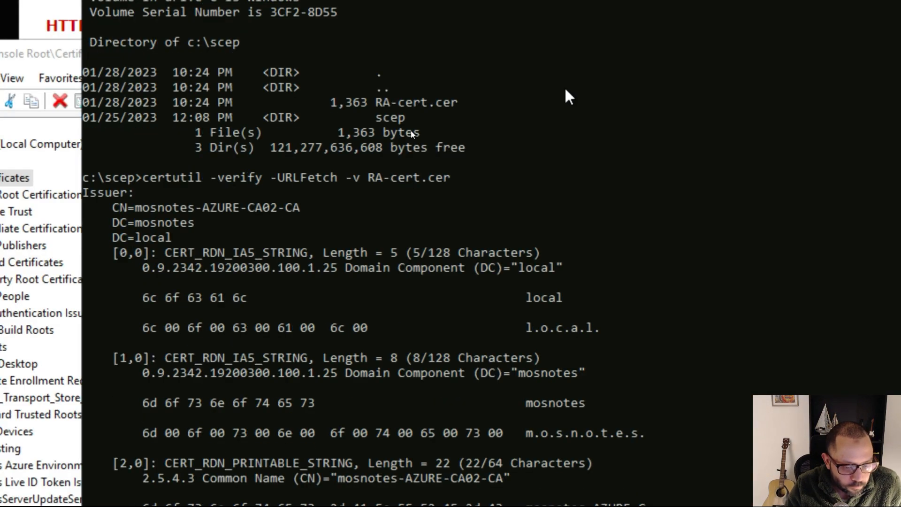
scroll(567, 96, down, 16)
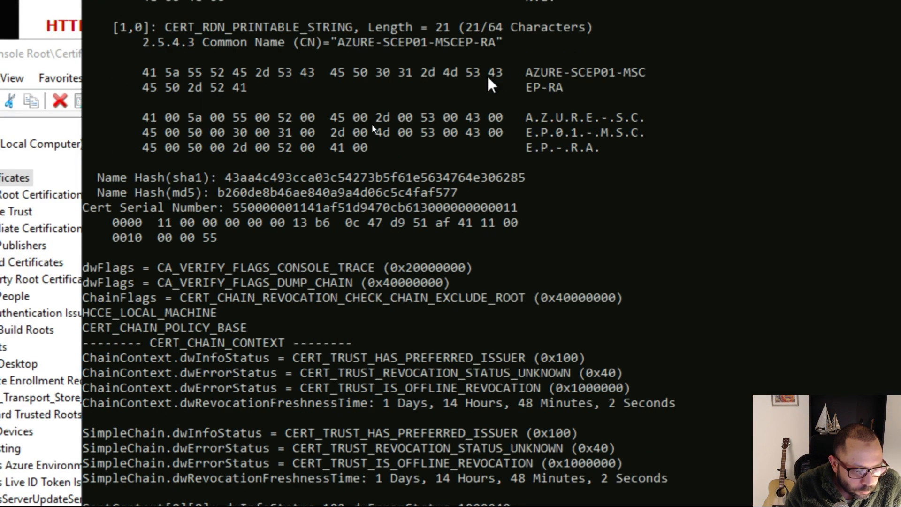
scroll(197, 190, down, 6)
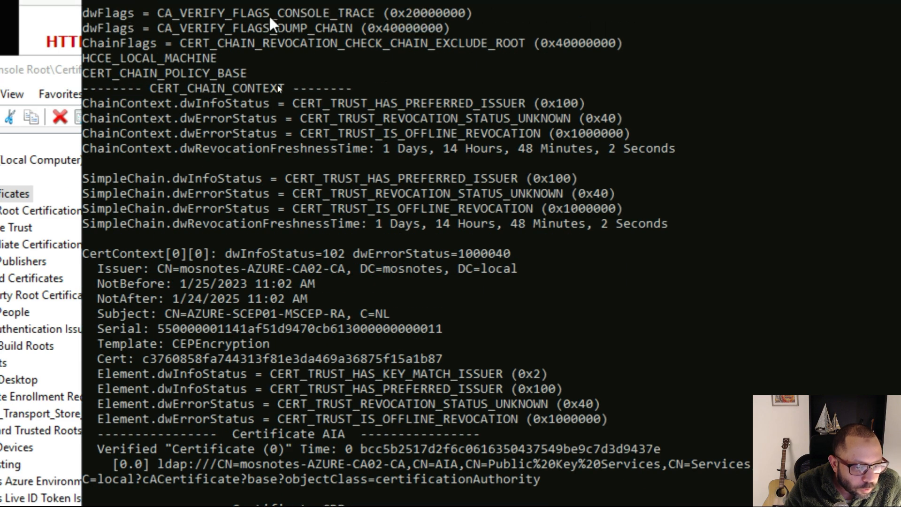
scroll(465, 202, down, 5)
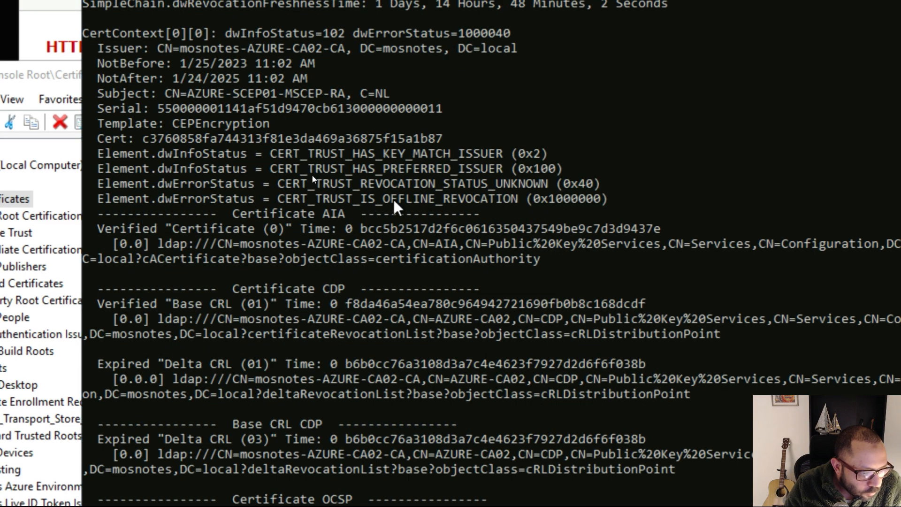
scroll(370, 200, down, 3)
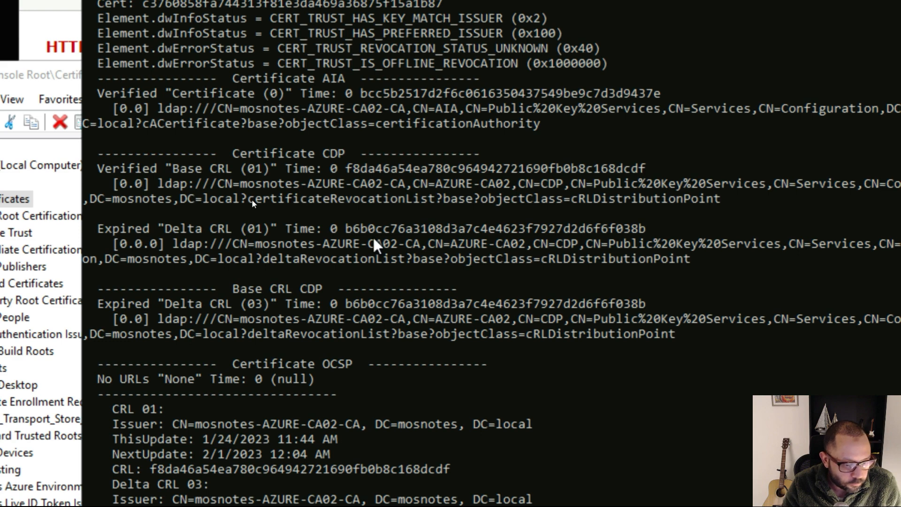
Examine the remaining certutil output for the RA certificate, from the CRL entries through the issuing CA's chain to the closing revocation result.
scroll(252, 253, down, 1)
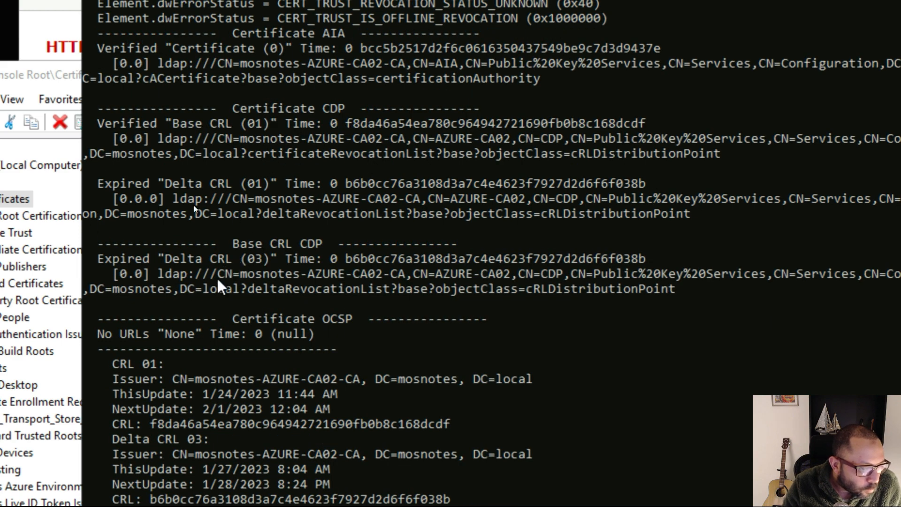
scroll(287, 200, down, 12)
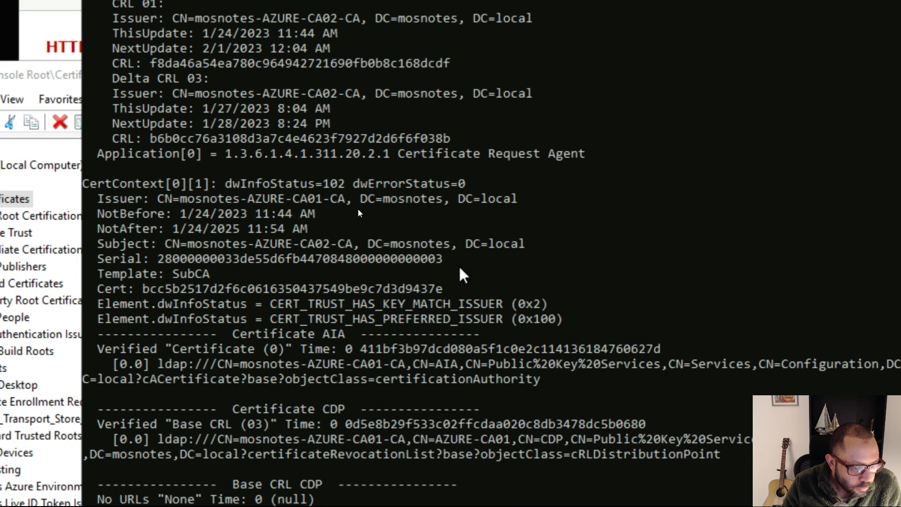
scroll(356, 209, down, 20)
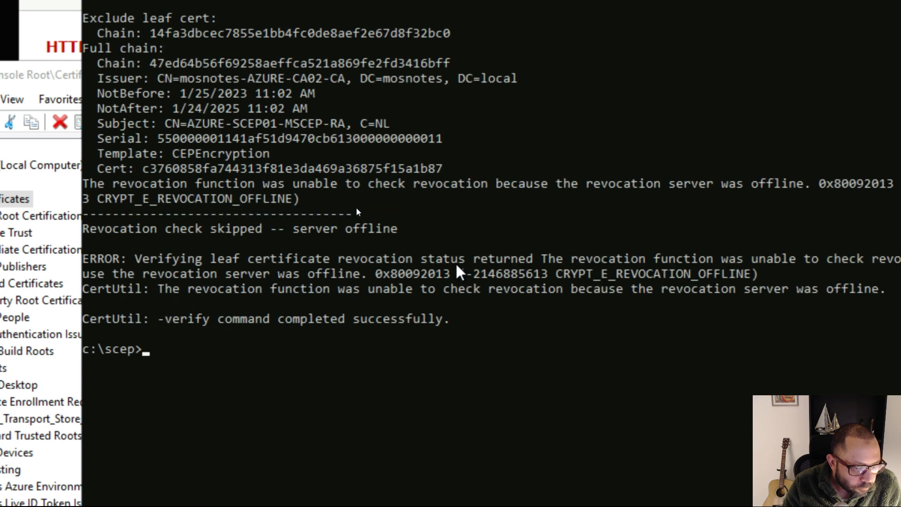
scroll(458, 273, up, 15)
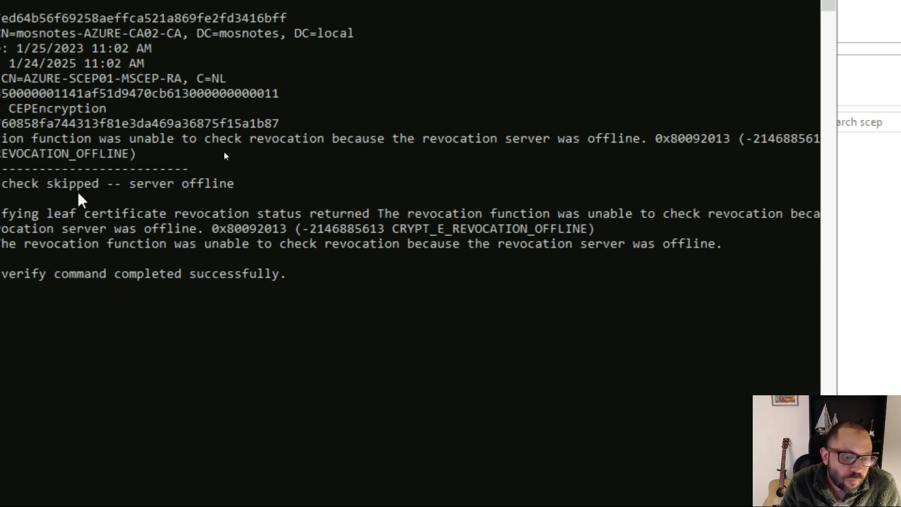
key(super+Escape)
Move the Command Prompt window aside and bring pkiview to the front with the mosnotes-AZURE-CA02-CA entries.
click(237, 60)
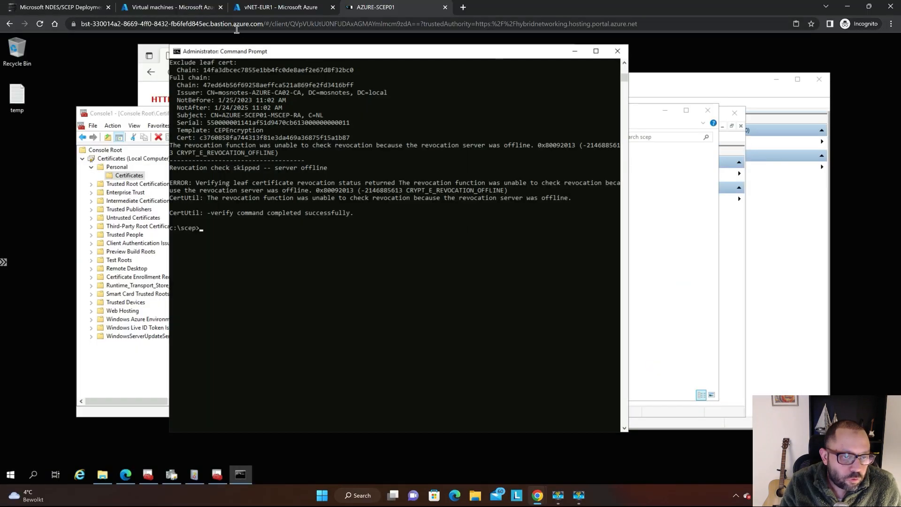
drag(286, 53, 475, 68)
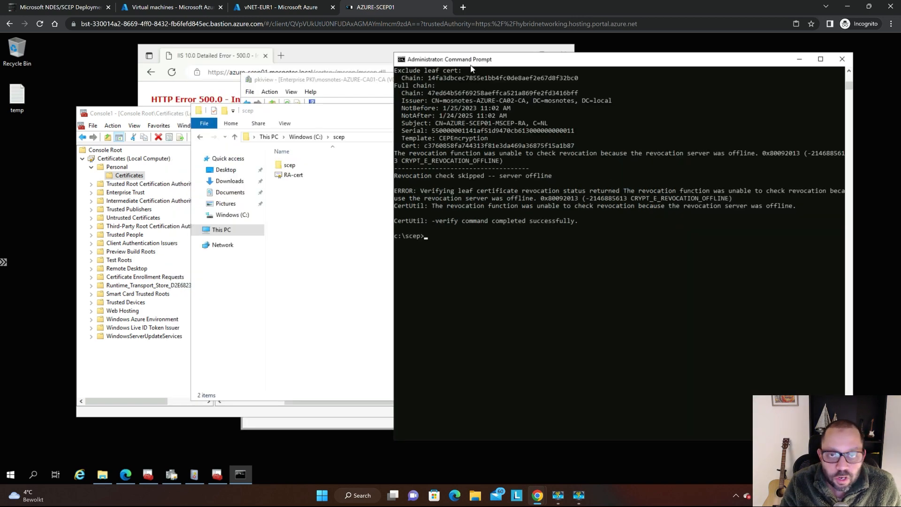
click(190, 107)
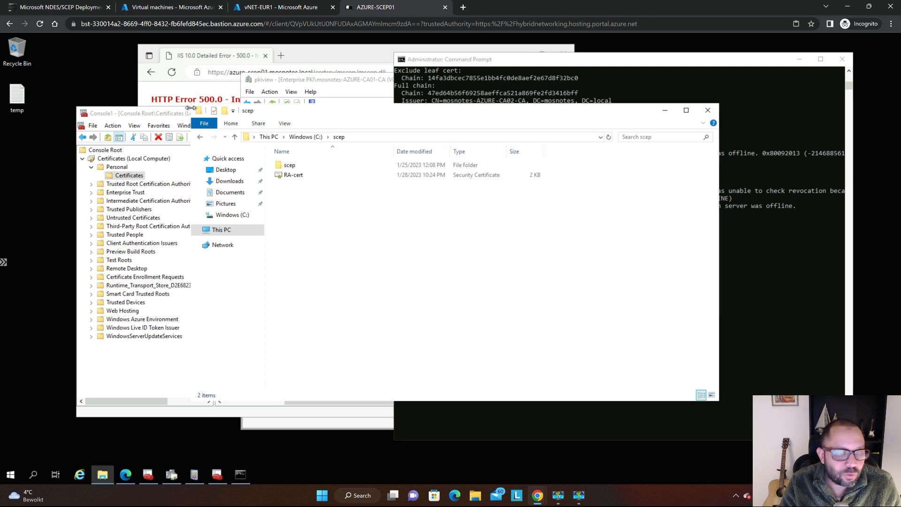
click(481, 66)
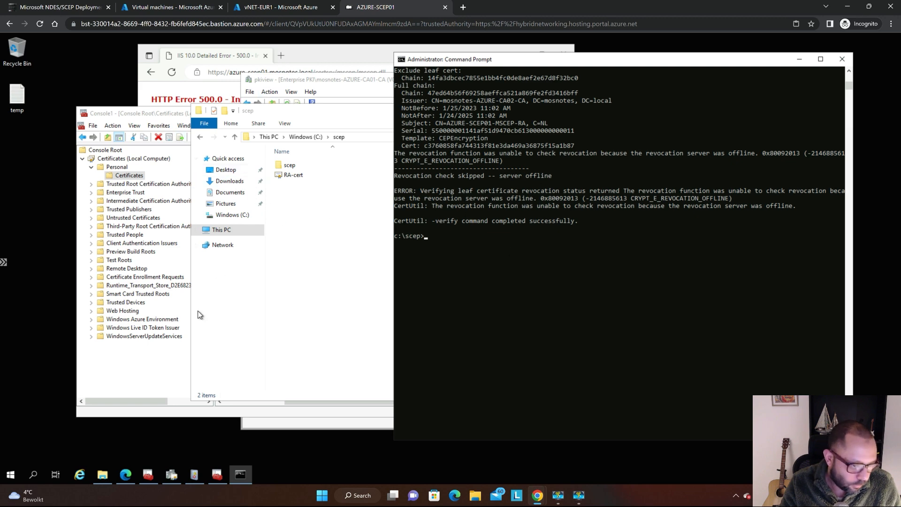
click(201, 474)
click(201, 476)
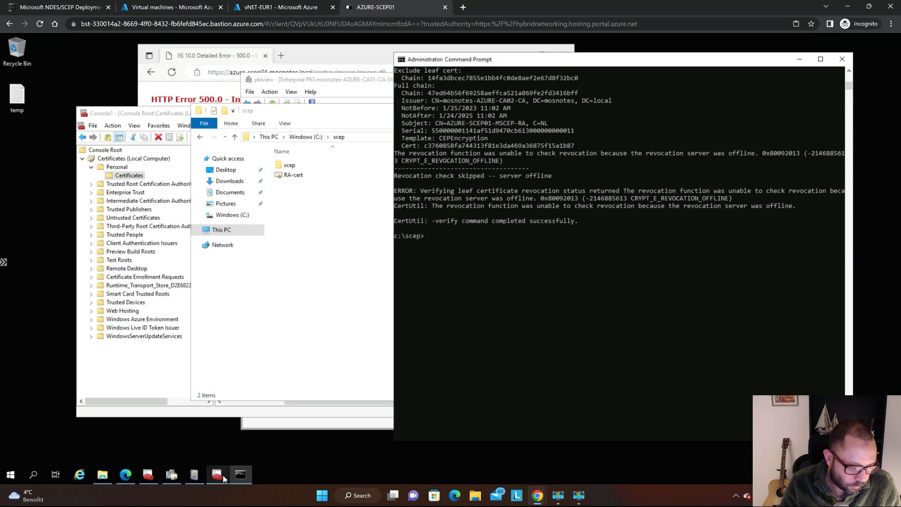
click(218, 475)
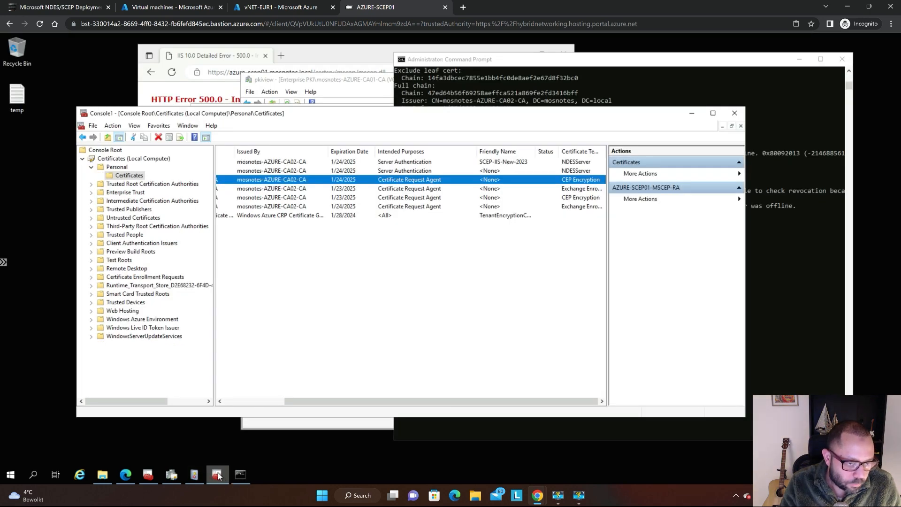
click(240, 475)
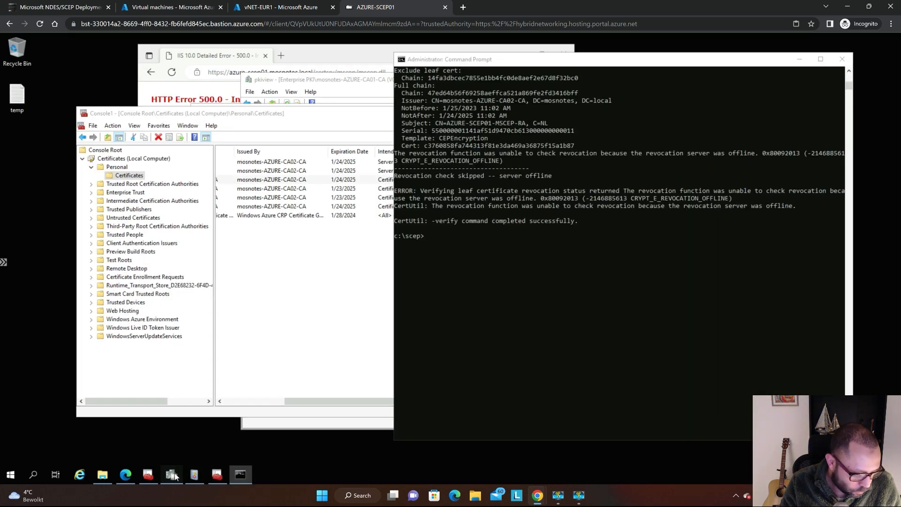
click(172, 475)
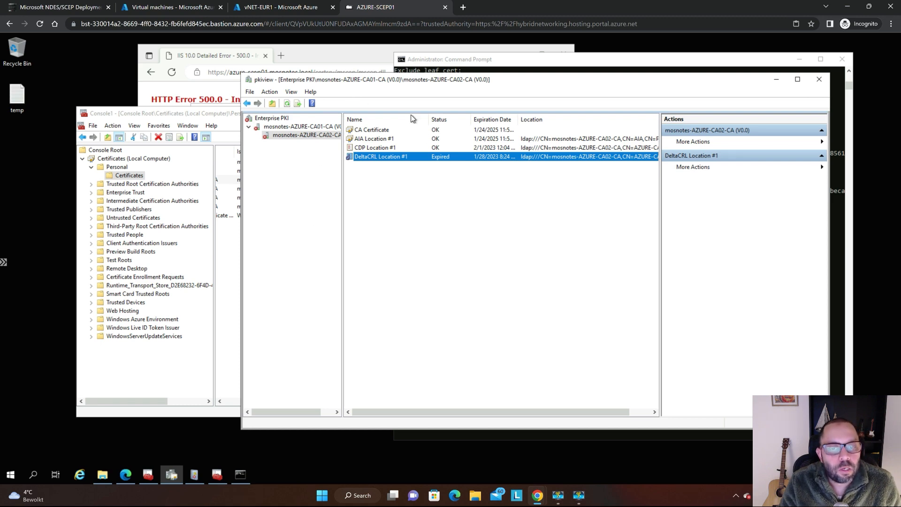
Switch to the Azure portal's virtual machines list and start the AZURE-CA01 virtual machine.
key(ctrl+shift+Tab)
key(ctrl+shift+Tab)
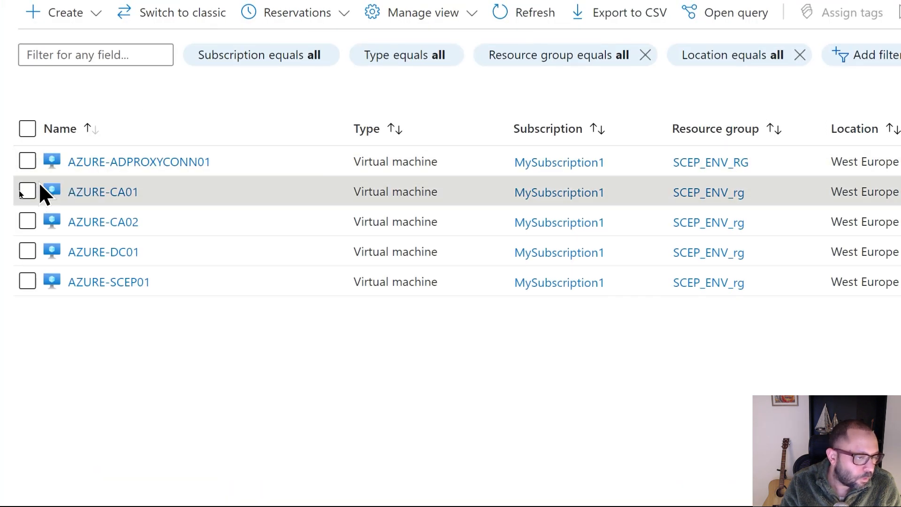
click(27, 191)
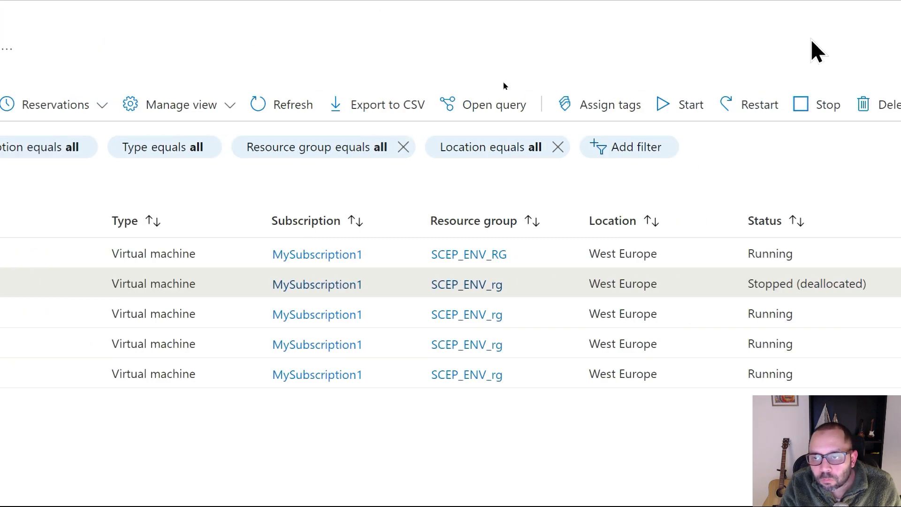
click(666, 107)
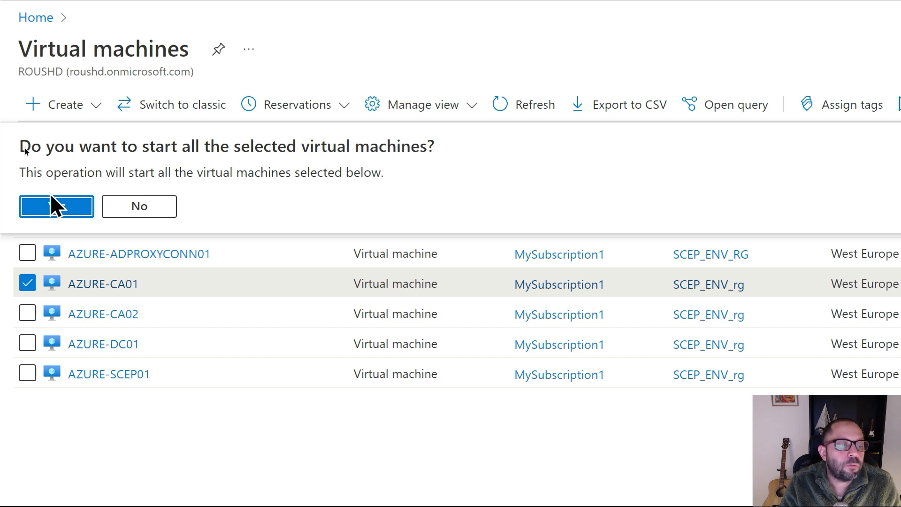
click(53, 202)
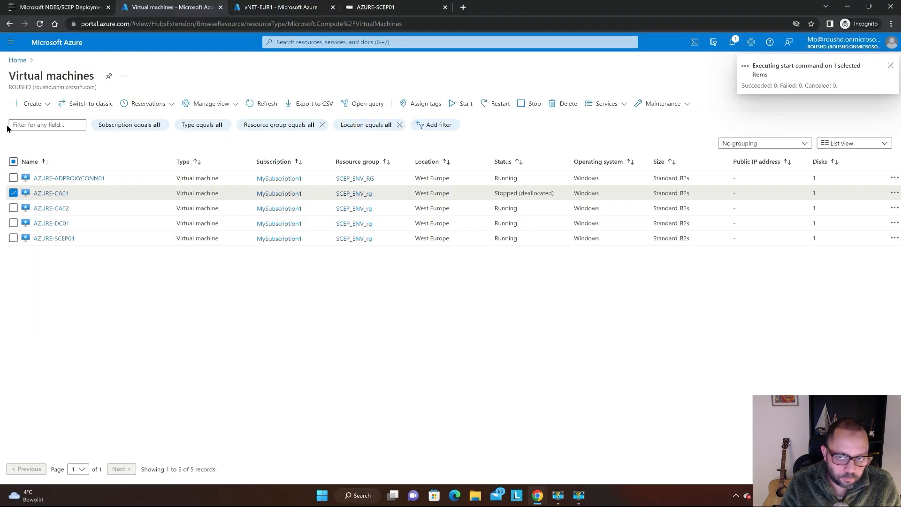
Return to the AZURE-SCEP01 session and test the root CA's reachability from Command Prompt with ping azure-ca01.
key(ctrl+shift+Tab)
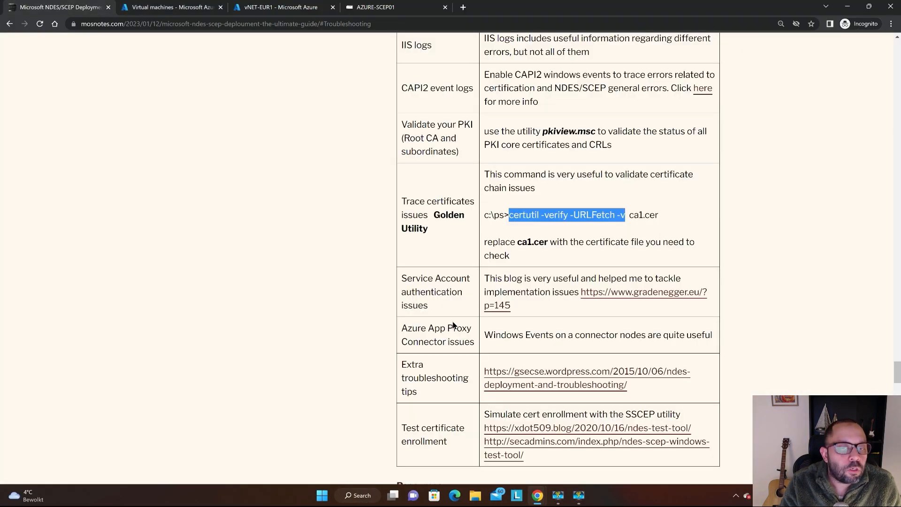
key(ctrl+Tab)
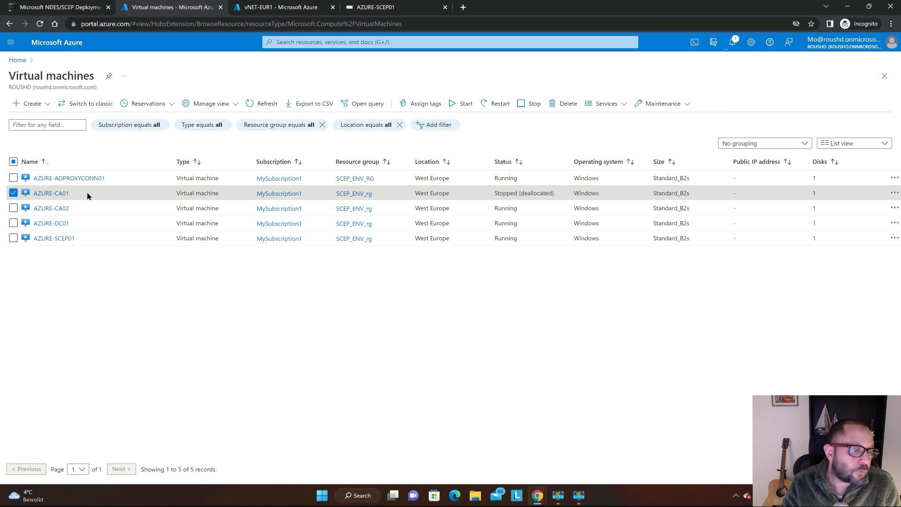
key(ctrl+Tab)
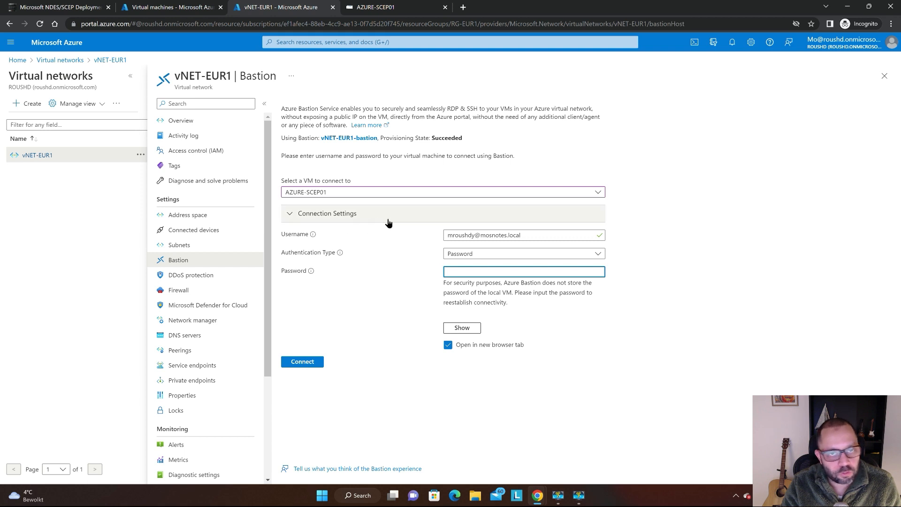
key(ctrl+Tab)
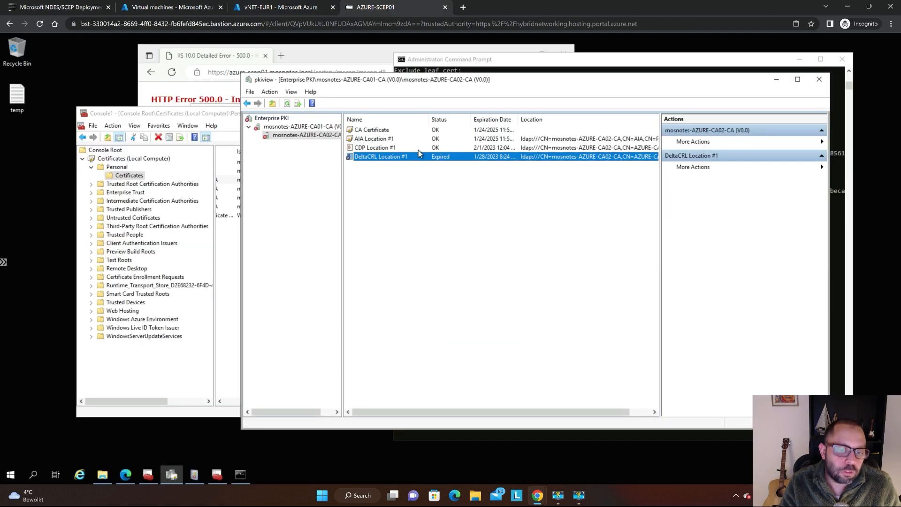
click(594, 67)
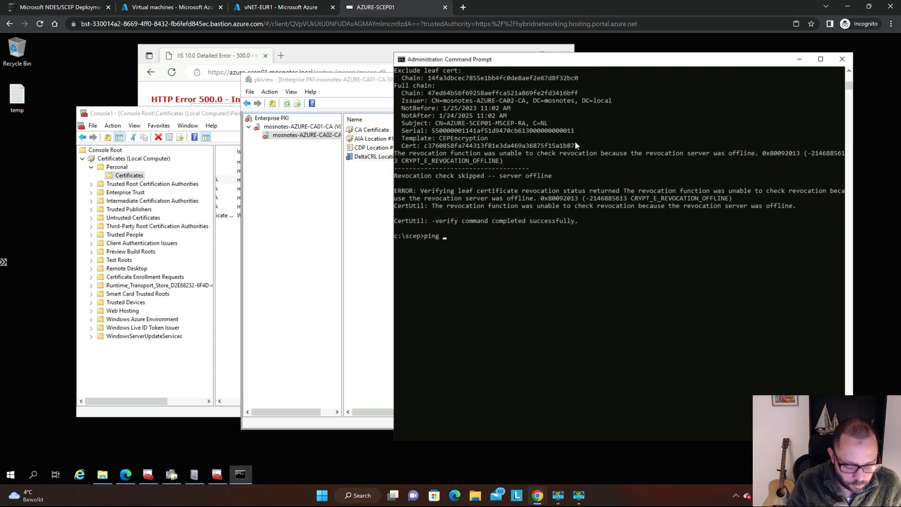
text(ping azure-ca01)
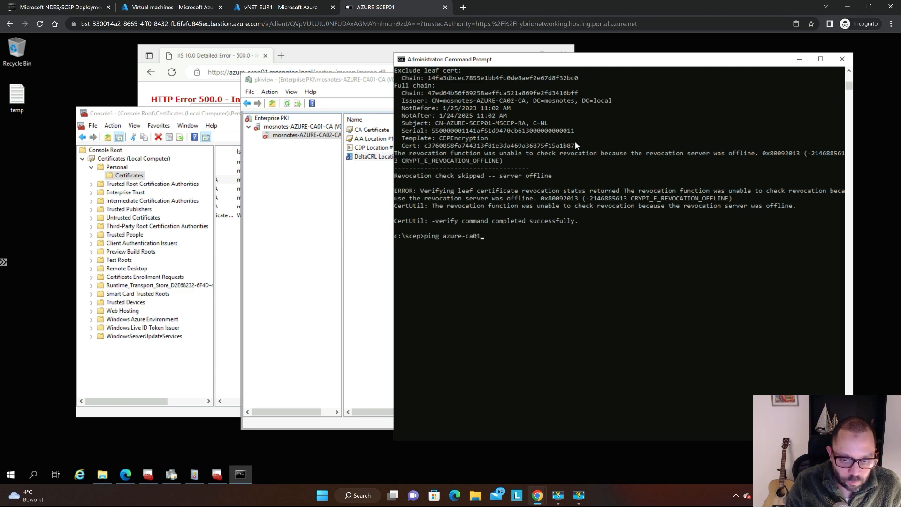
key(Return)
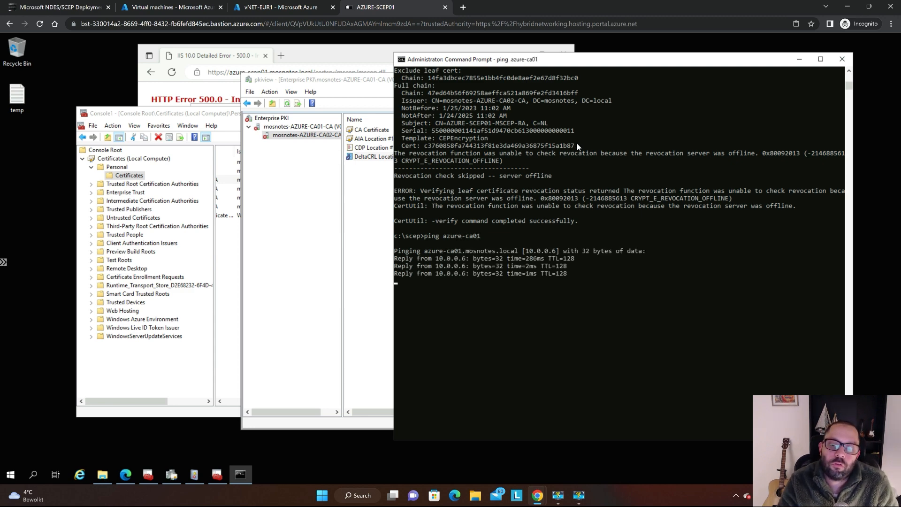
Move Command Prompt out of the way and refresh the mosnotes-AZURE-CA02-CA entries in pkiview.
drag(605, 61, 731, 56)
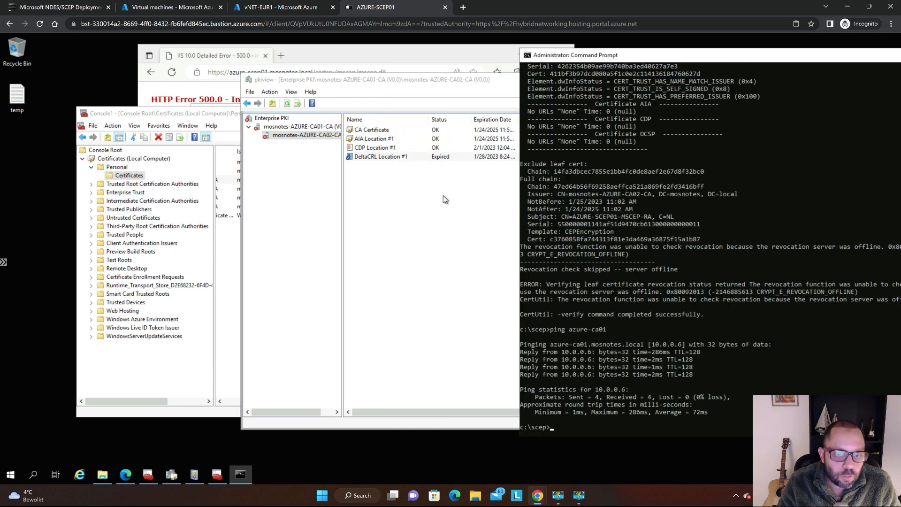
click(430, 196)
key(F5)
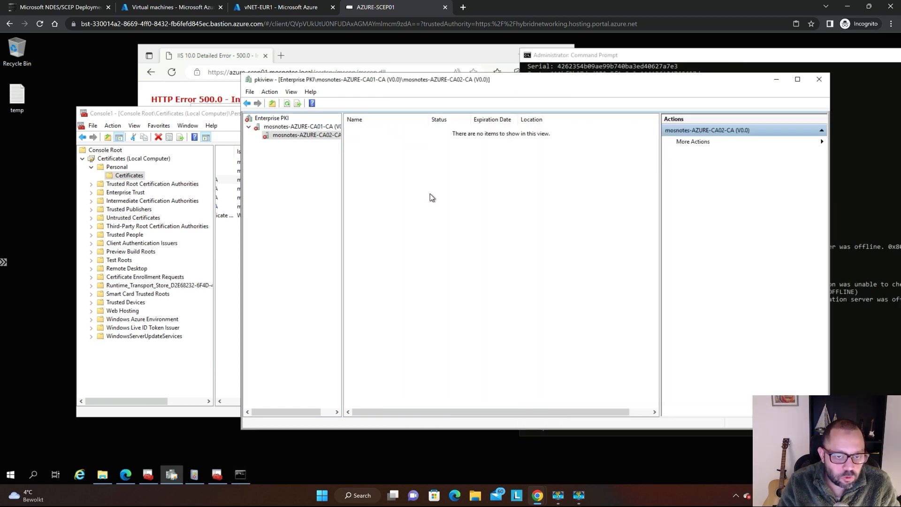
key(F5)
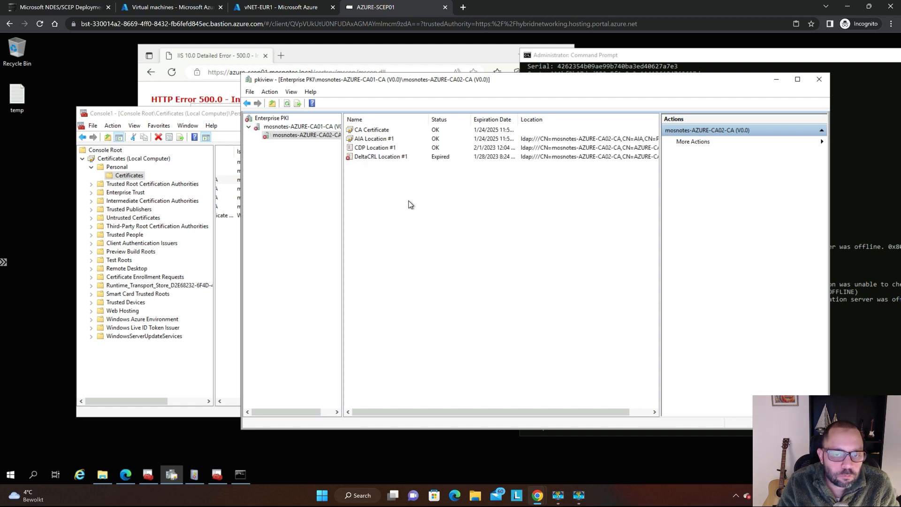
key(F5)
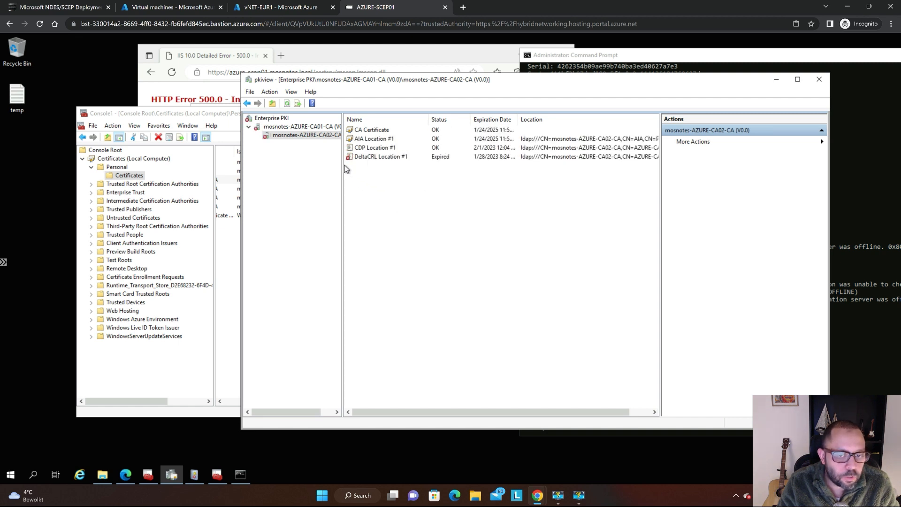
Compare the mosnotes-AZURE-CA01-CA entries with those of mosnotes-AZURE-CA02-CA in pkiview, refreshing the subordinate CA in between.
click(304, 127)
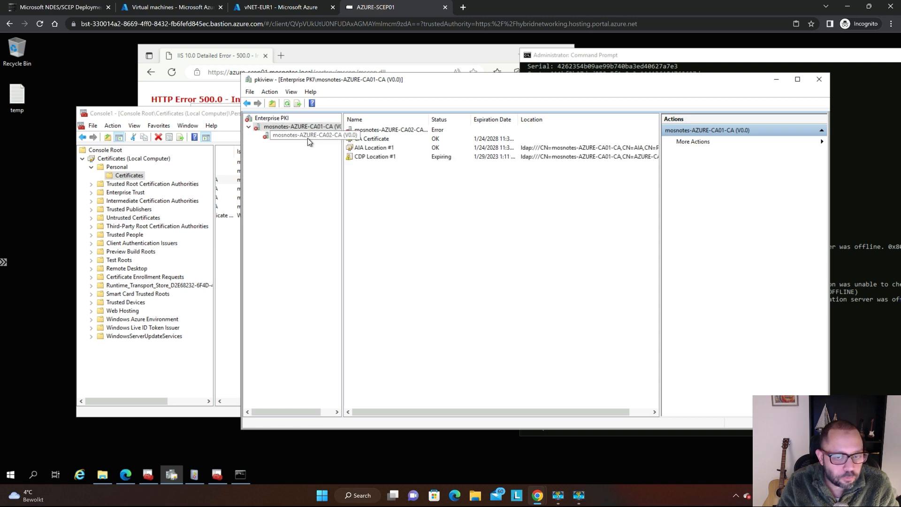
click(308, 138)
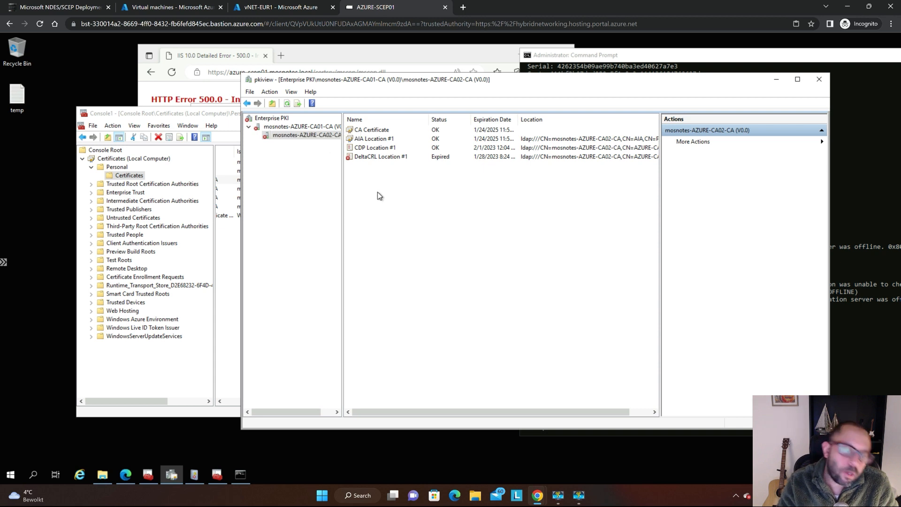
key(F5)
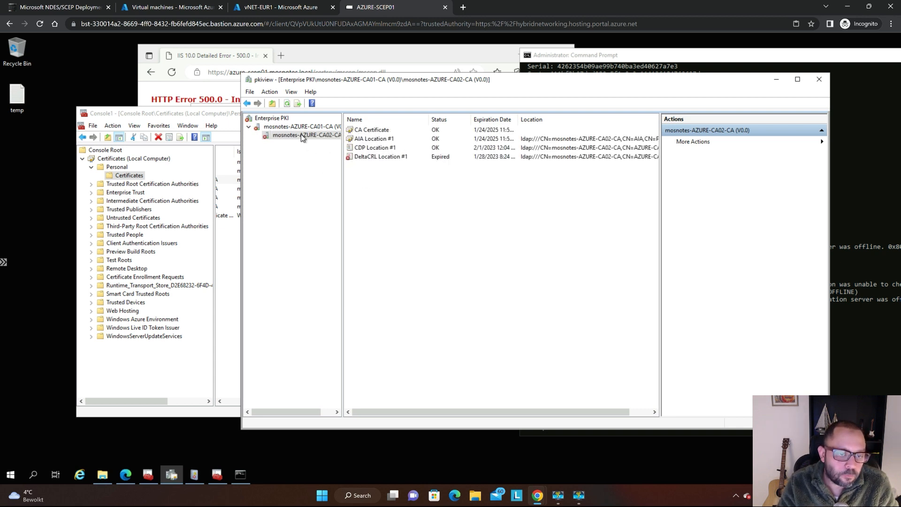
click(302, 128)
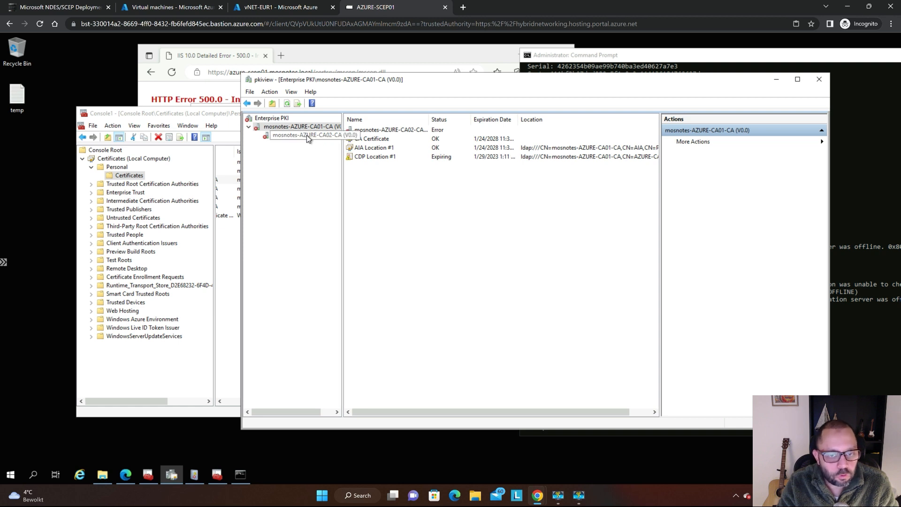
click(306, 135)
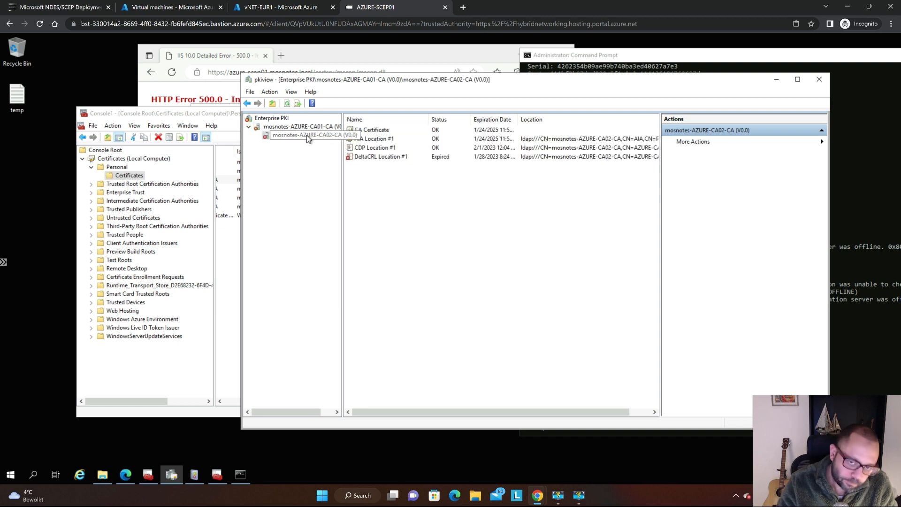
Refresh the mosnotes-AZURE-CA02-CA node repeatedly to recheck the status of DeltaCRL Location #1.
key(F5)
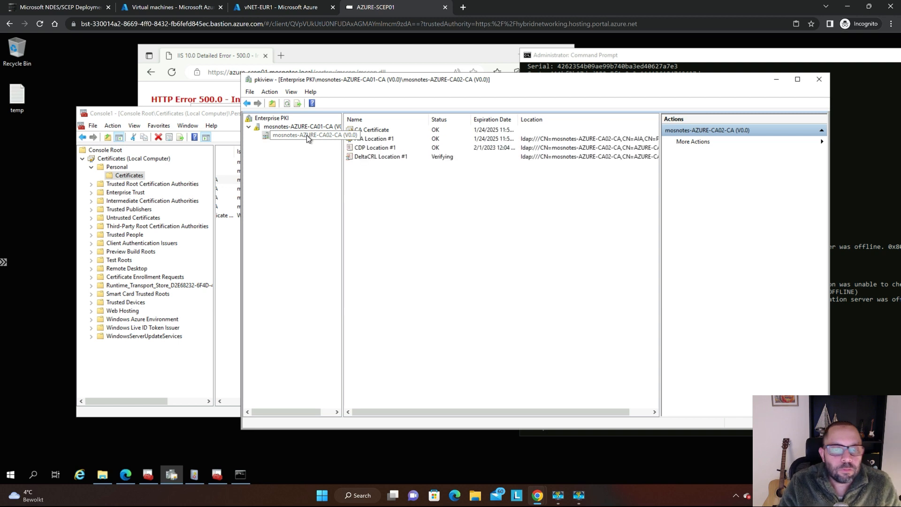
key(F5)
key(F5)
key(F5)
key(F5)
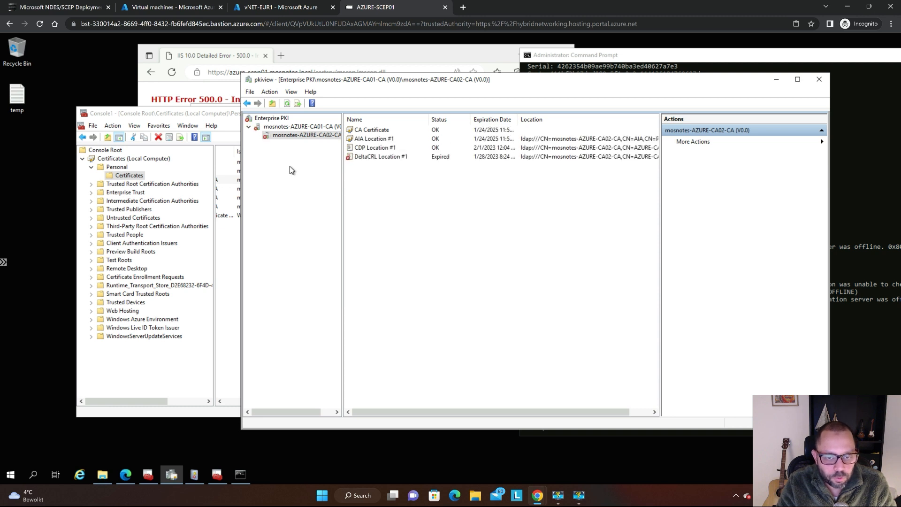
key(F5)
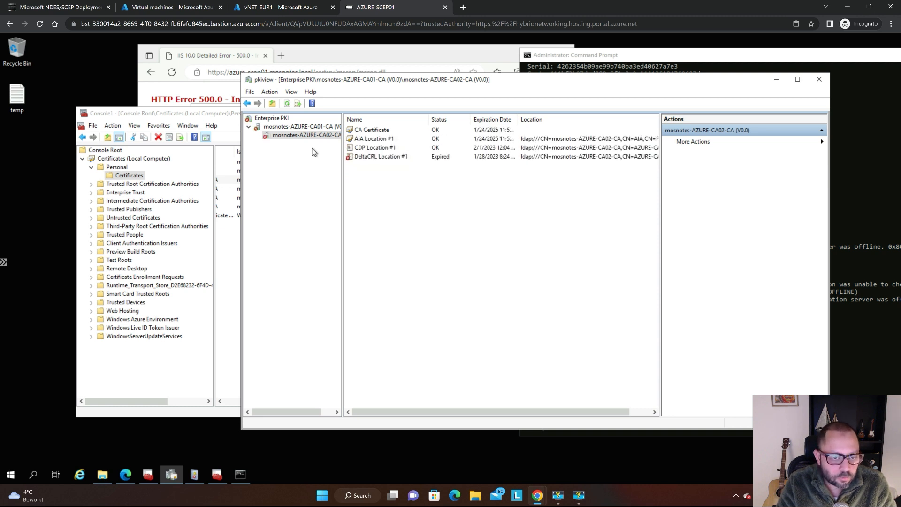
Check CDP Location #1 of mosnotes-AZURE-CA01-CA in pkiview and return to the mosnotes-AZURE-CA02-CA entries.
click(308, 128)
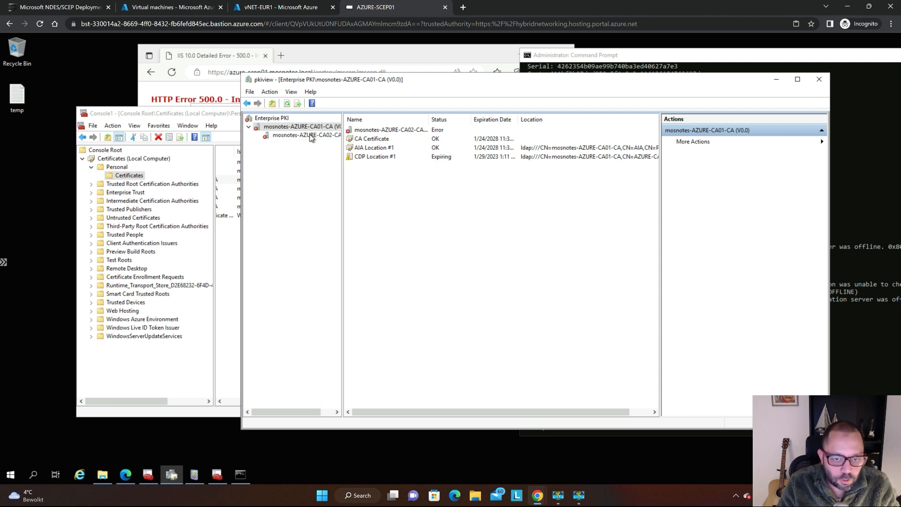
click(421, 156)
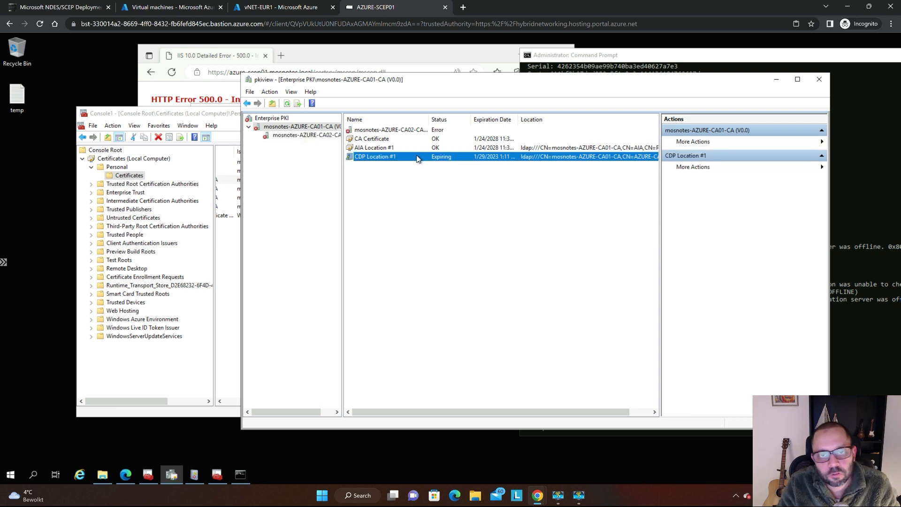
click(303, 135)
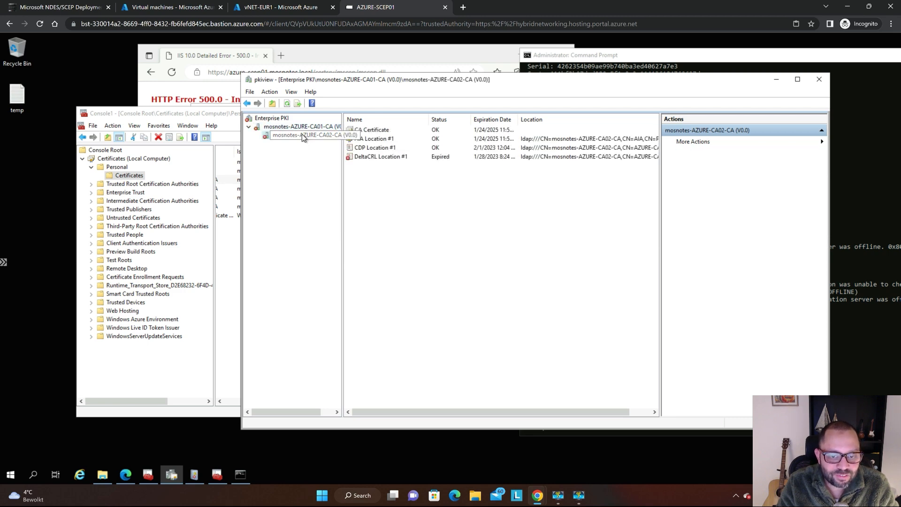
Connect to the AZURE-CA01 virtual machine through the vNET-EUR1 Bastion page, entering the domain username and the account password.
click(306, 7)
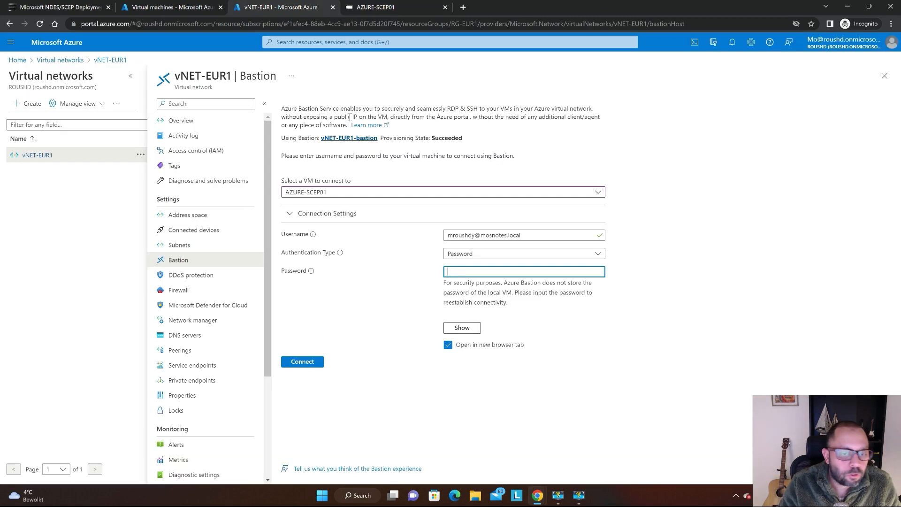
click(350, 192)
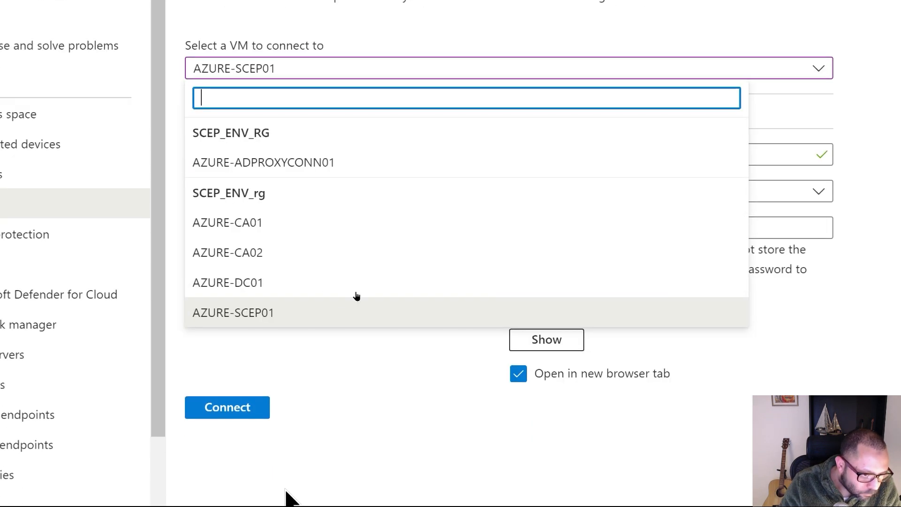
click(312, 225)
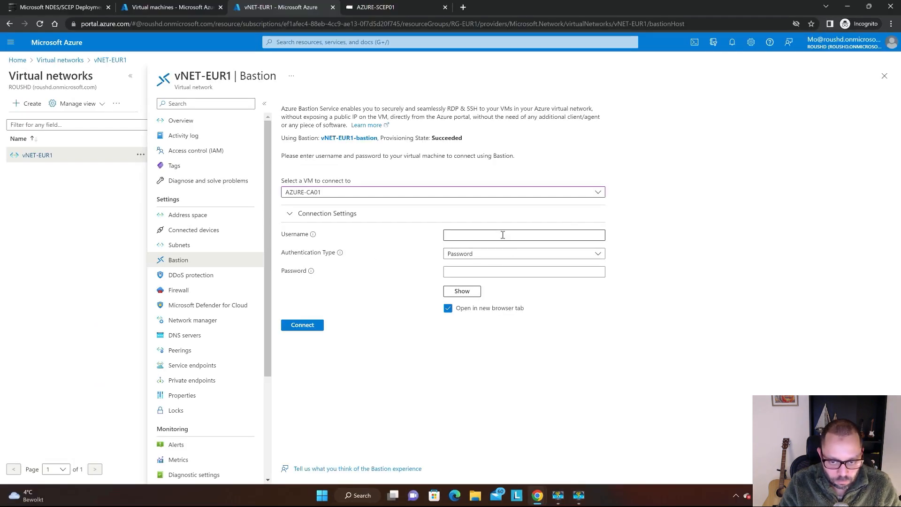
click(498, 235)
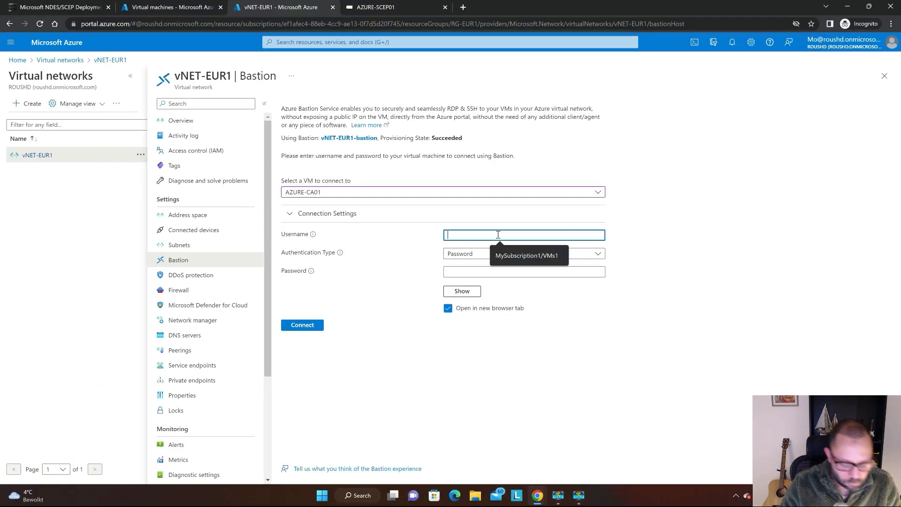
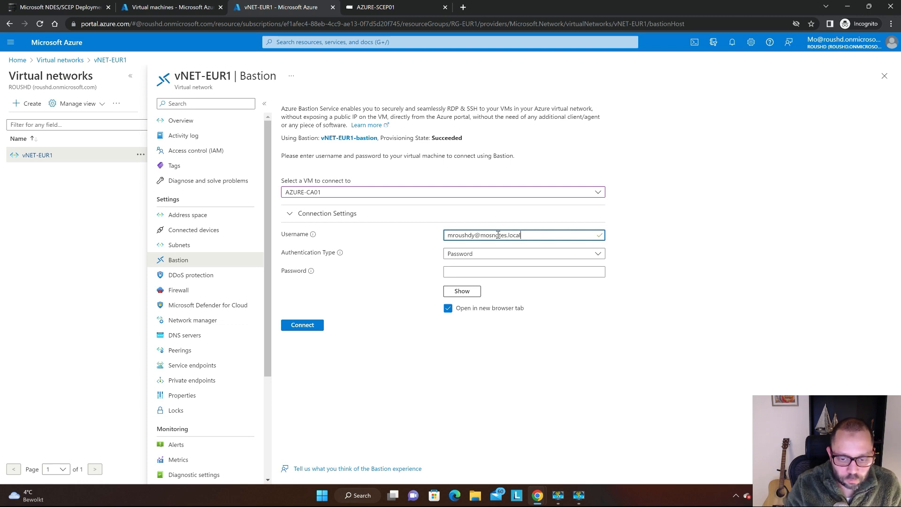
click(512, 271)
text(************)
key(Return)
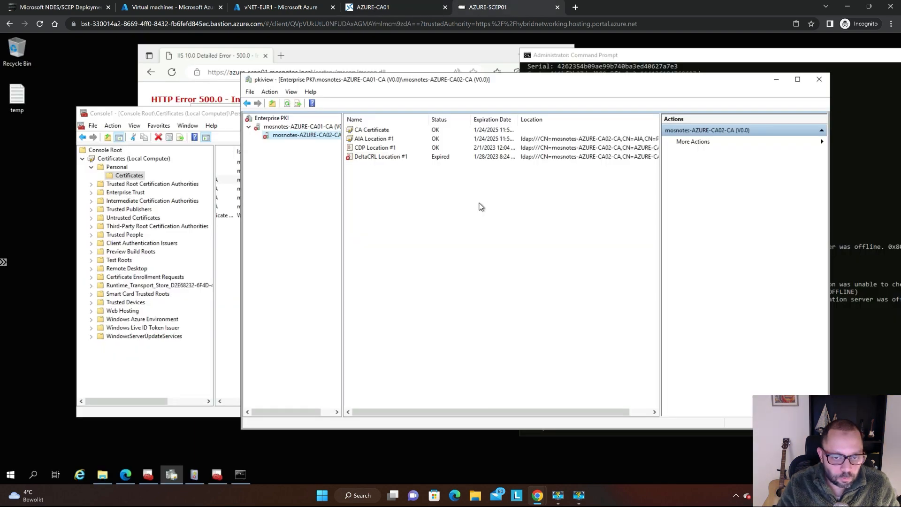
Return to the AZURE-SCEP01 session and refresh the mosnotes-AZURE-CA02-CA entries in pkiview several times.
click(444, 215)
key(F5)
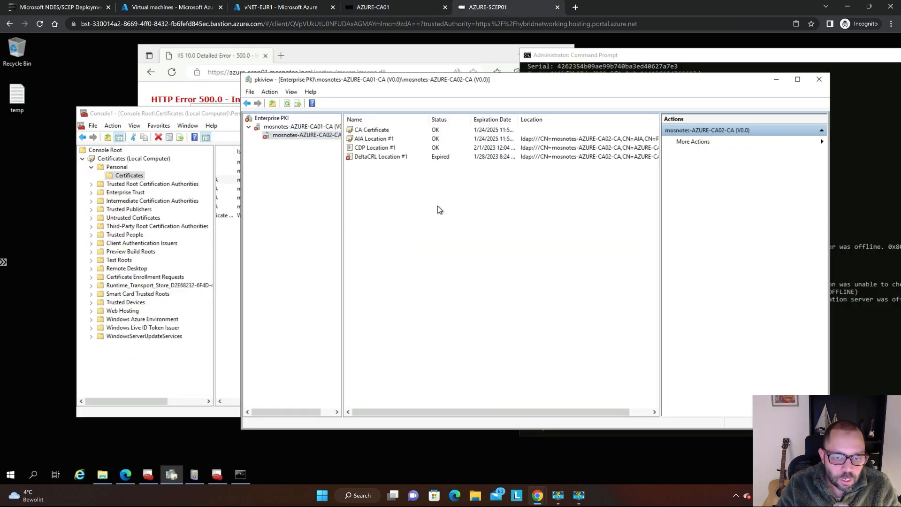
key(F5)
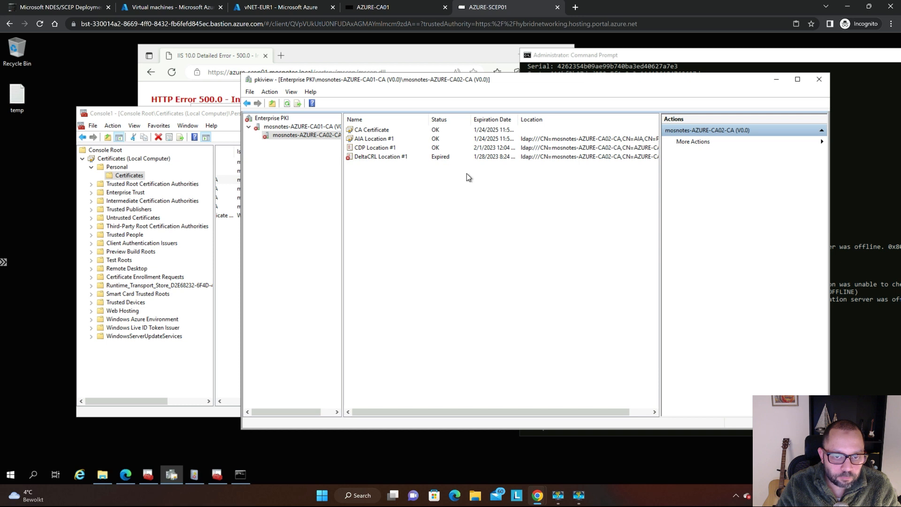
key(F5)
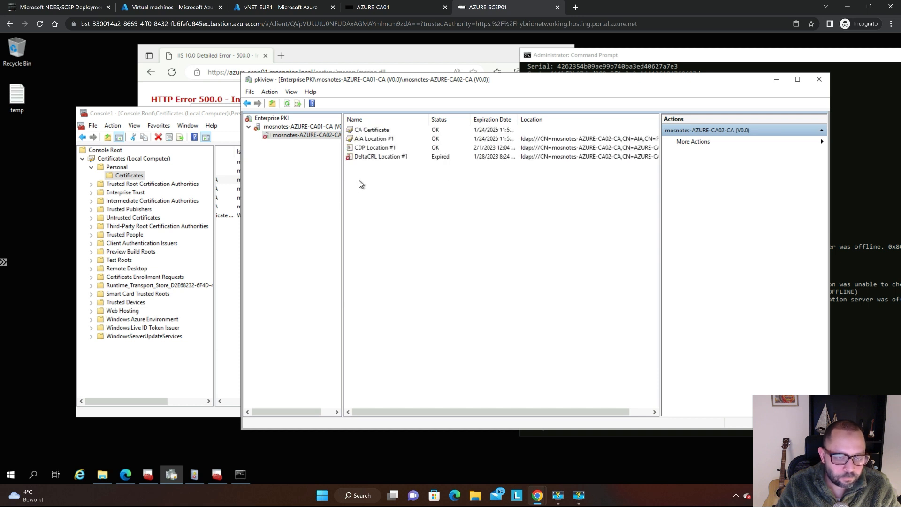
key(F5)
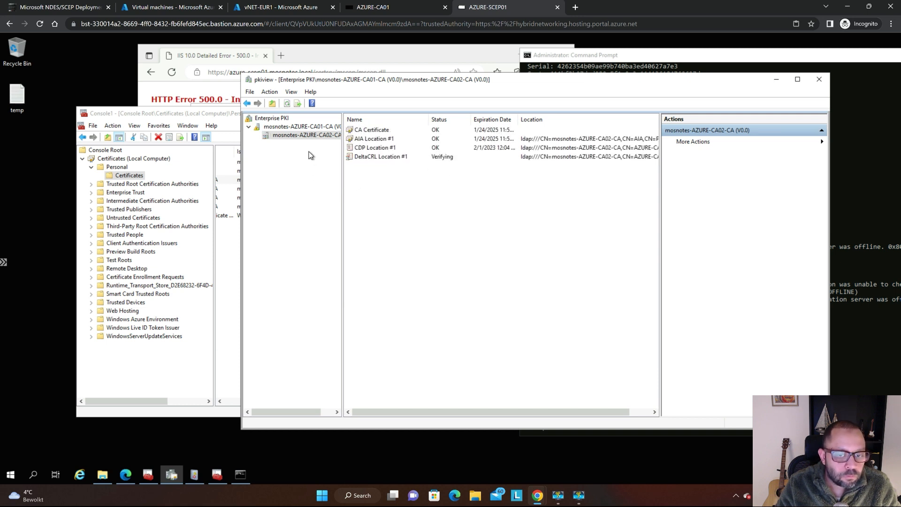
Refresh the mosnotes-AZURE-CA01-CA node, shift the pkiview window aside and recheck the mosnotes-AZURE-CA02-CA entries.
click(298, 129)
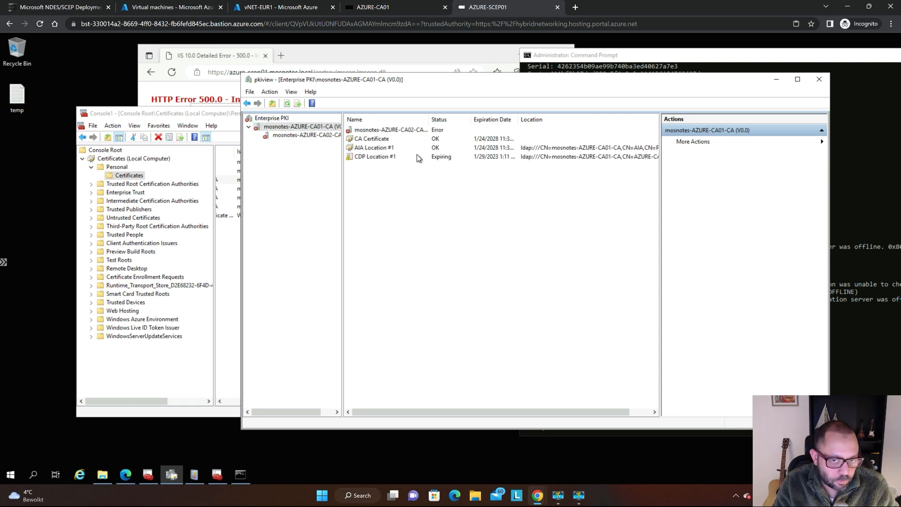
key(F5)
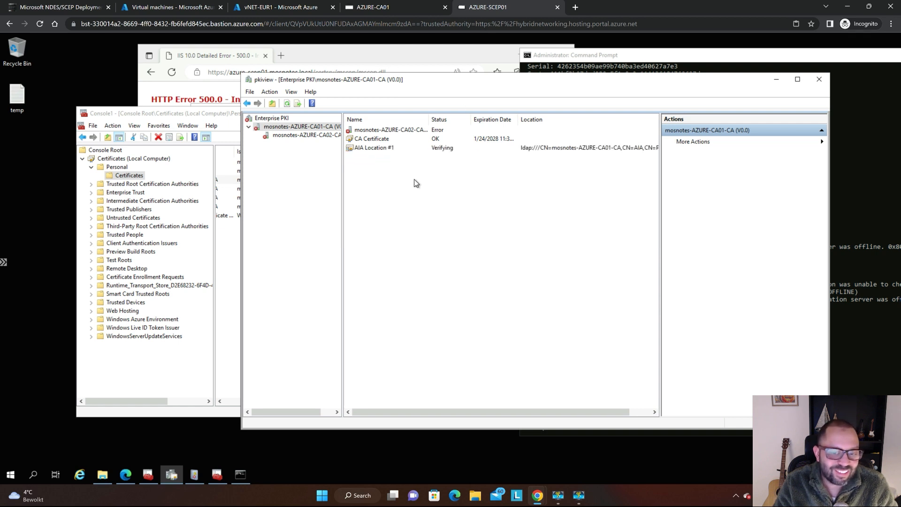
drag(429, 86, 485, 88)
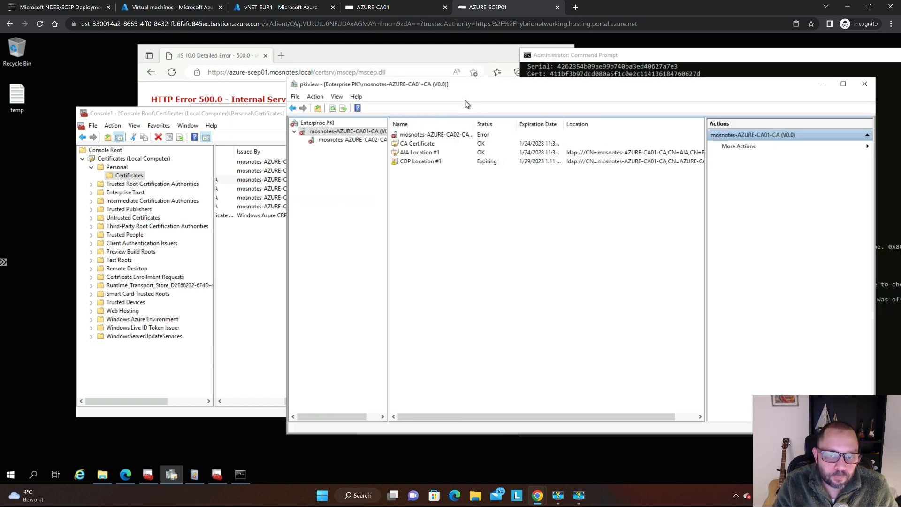
click(343, 141)
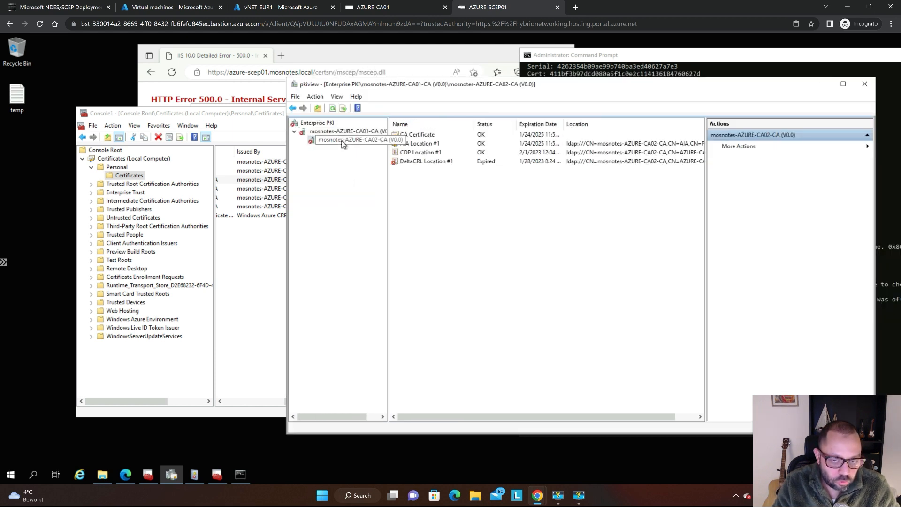
Switch to the AZURE-CA01 session and close Server Manager.
key(ctrl+Tab)
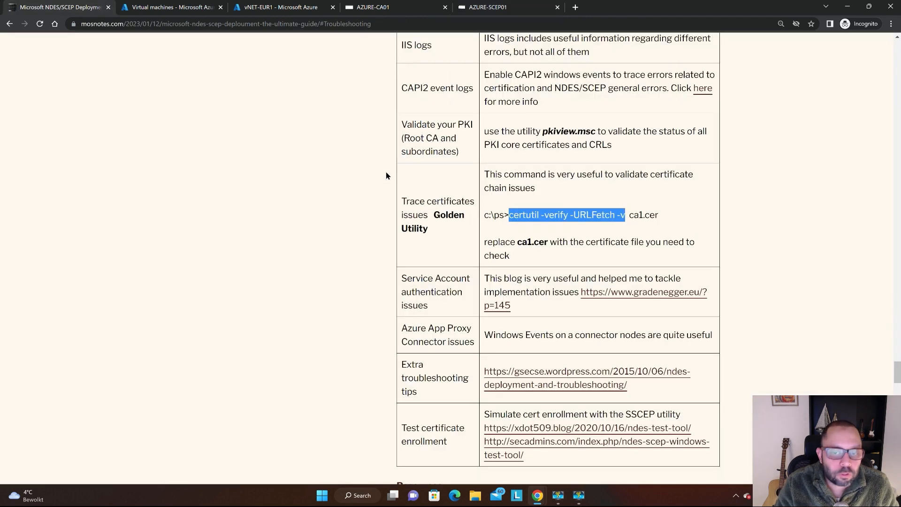
key(ctrl+shift+Tab)
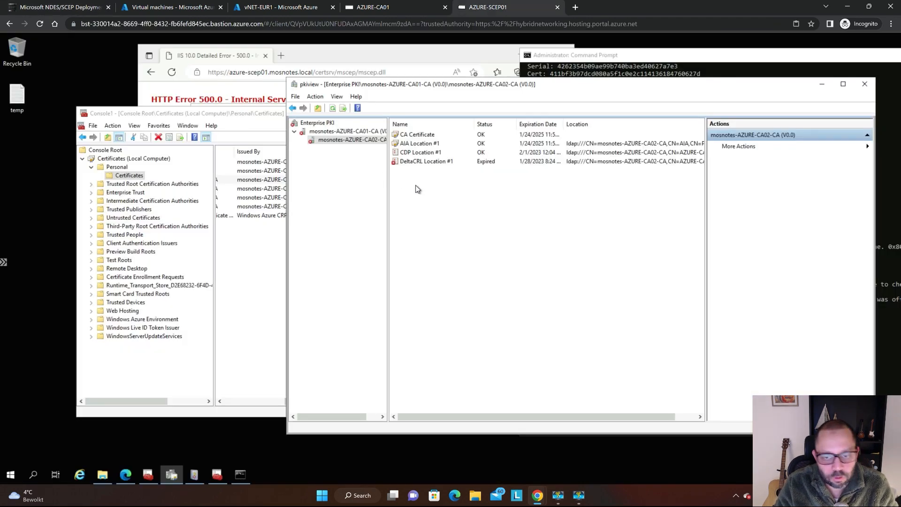
key(ctrl+shift+Tab)
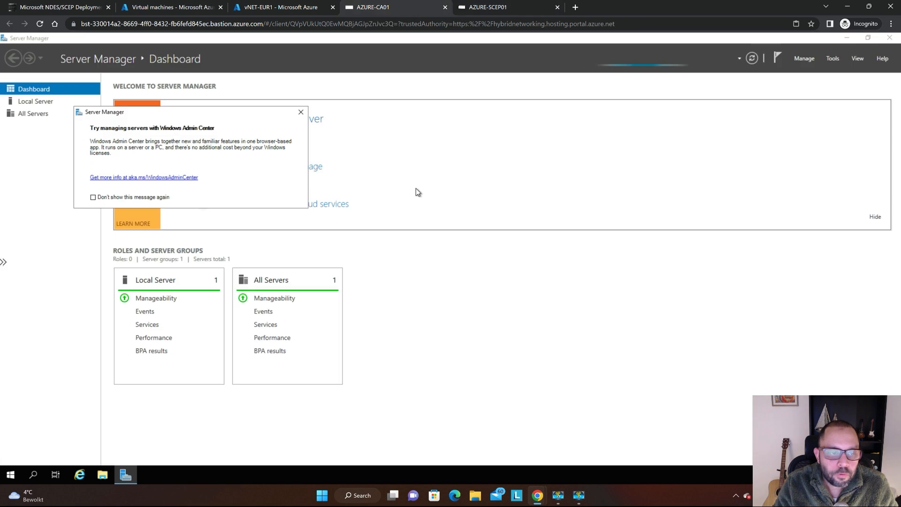
click(890, 38)
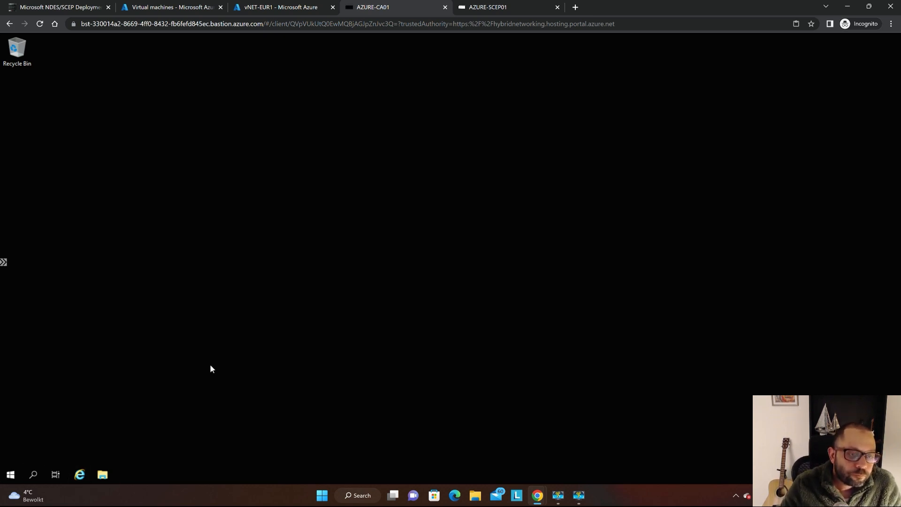
Launch pkiview.msc on AZURE-CA01 from the Run dialog.
click(11, 474)
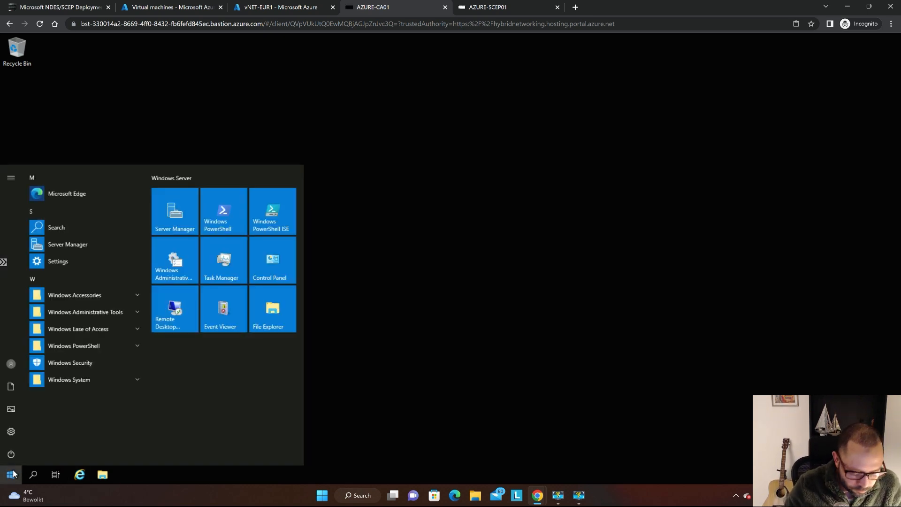
click(12, 474)
text(run)
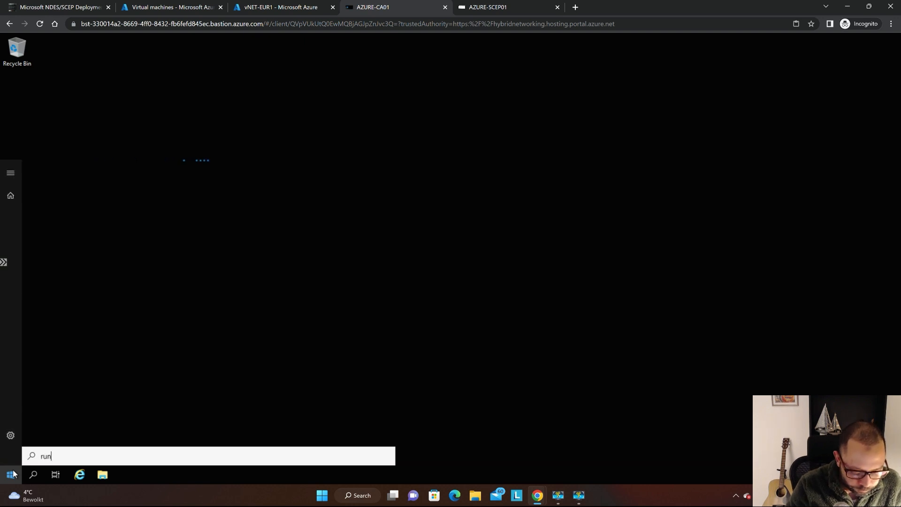
text(pkiview.msc)
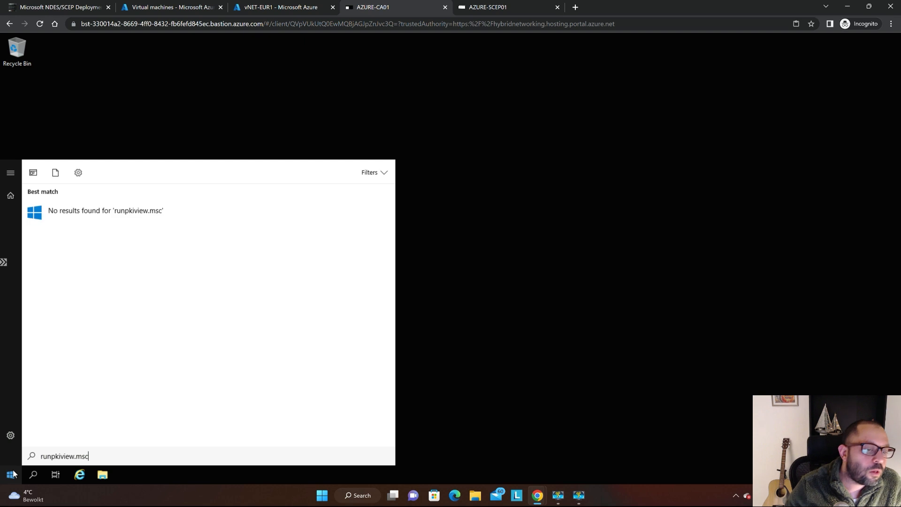
key(BackSpace)
key(BackSpace)
key(BackSpace)
key(BackSpace)
key(BackSpace)
key(BackSpace)
key(BackSpace)
key(BackSpace)
key(BackSpace)
key(BackSpace)
key(BackSpace)
key(BackSpace)
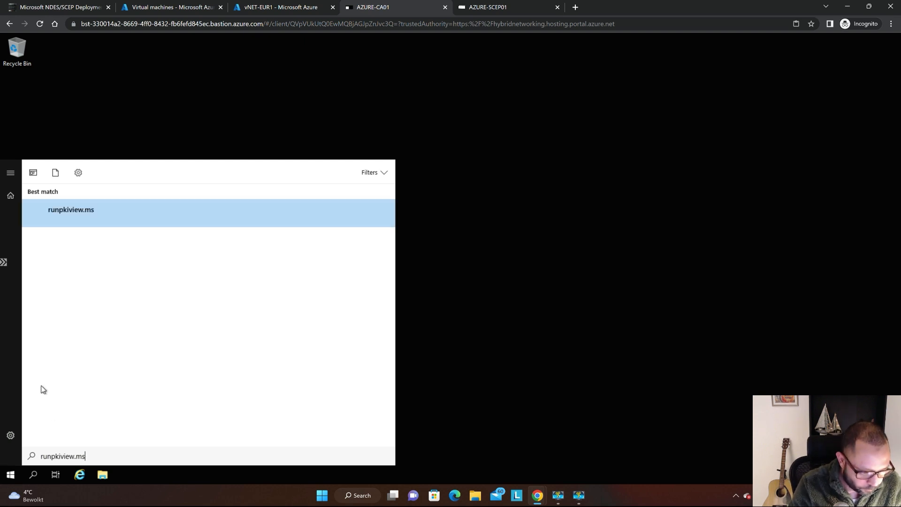
text(n)
key(Return)
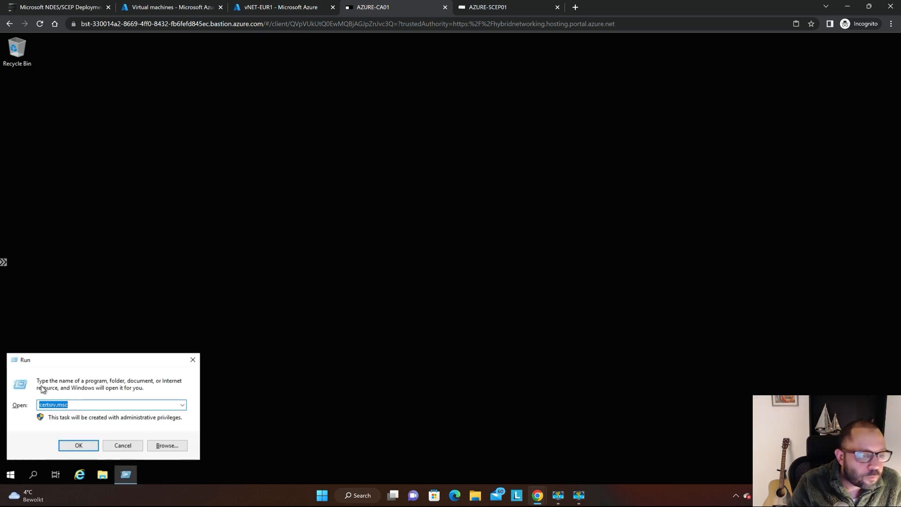
text(p)
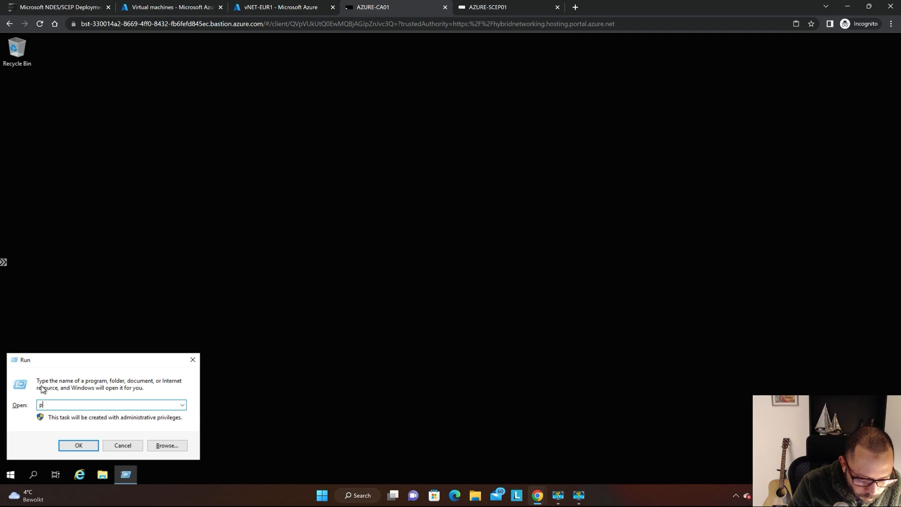
text(kiview.msc)
key(Return)
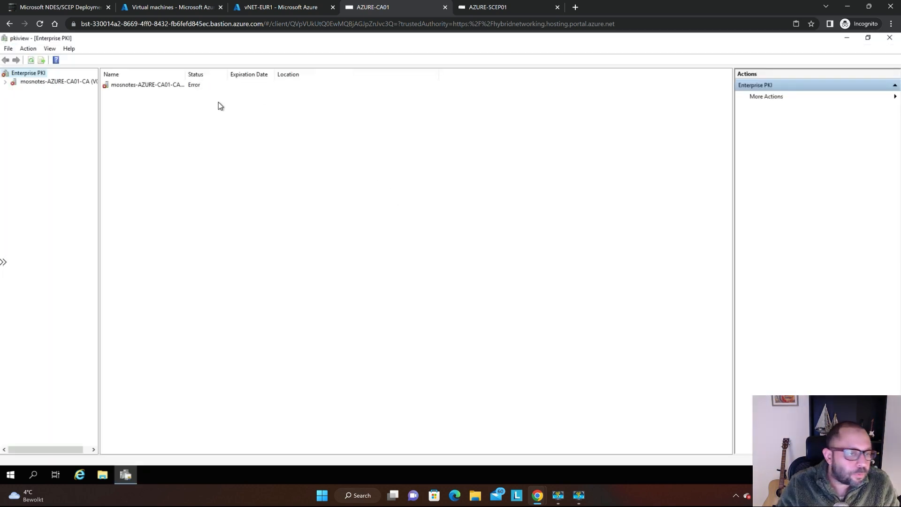
Expand mosnotes-AZURE-CA01-CA in pkiview on the root CA and display the mosnotes-AZURE-CA02-CA entries.
key(super)
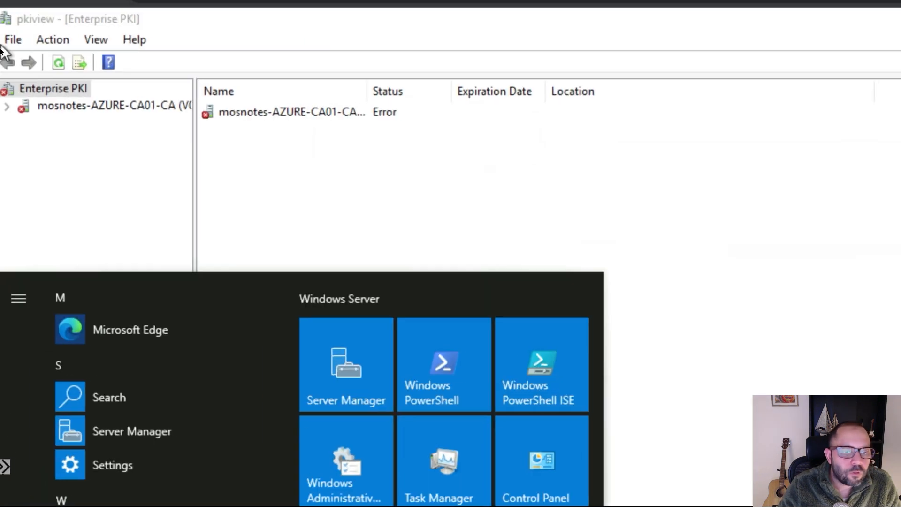
double_click(58, 107)
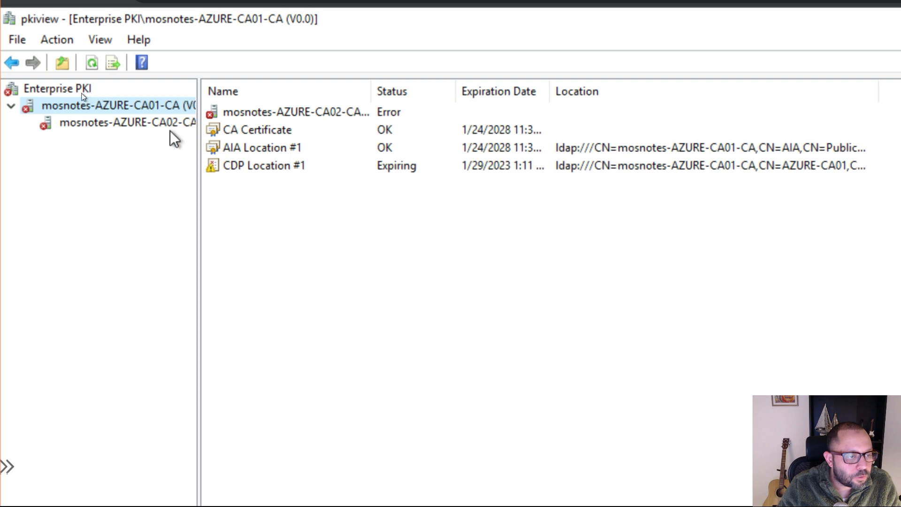
click(139, 123)
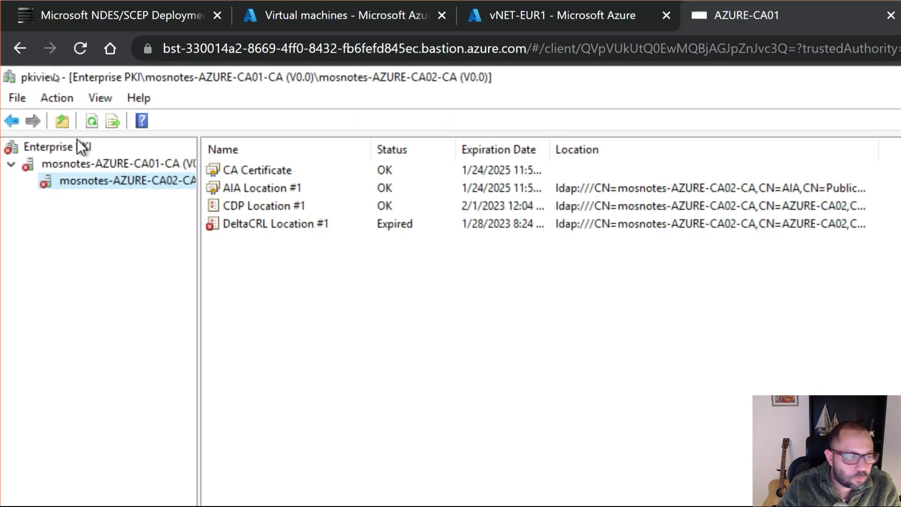
Refresh the mosnotes-AZURE-CA02-CA node from AZURE-CA01 and examine the status and expiration of DeltaCRL Location #1.
click(57, 100)
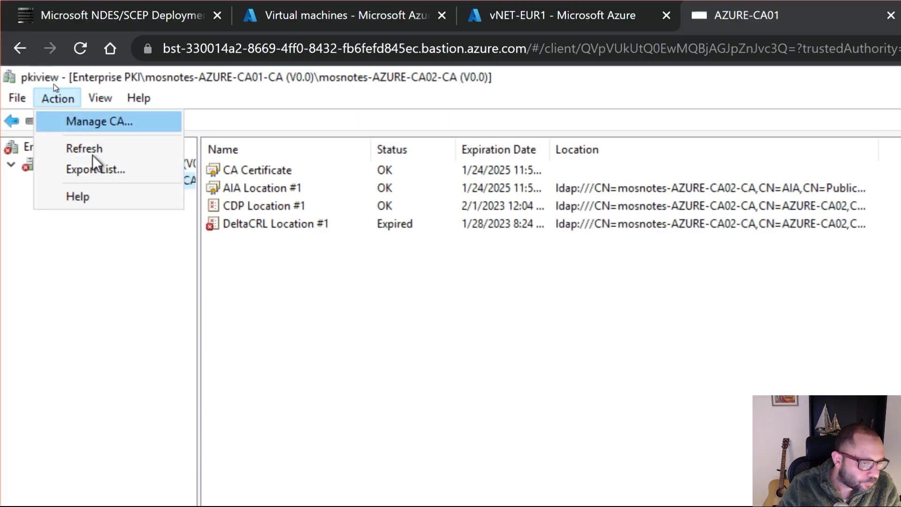
click(118, 149)
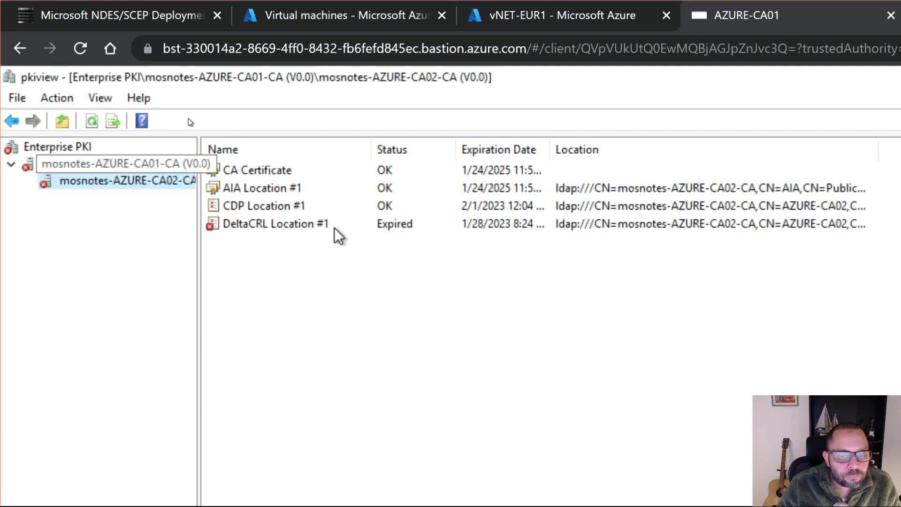
key(super+plus)
click(329, 246)
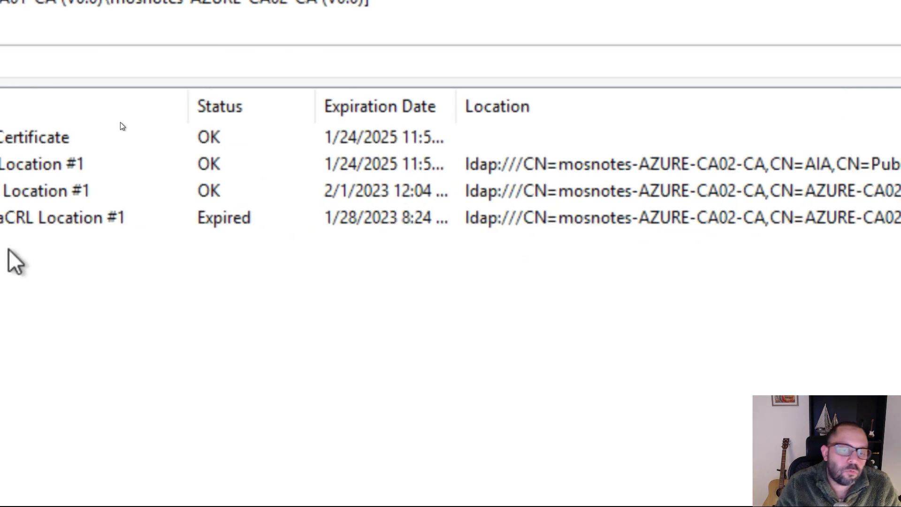
Review the mosnotes-AZURE-CA01-CA entries in pkiview and return to the mosnotes-AZURE-CA02-CA entries to compare their CRL status.
click(174, 127)
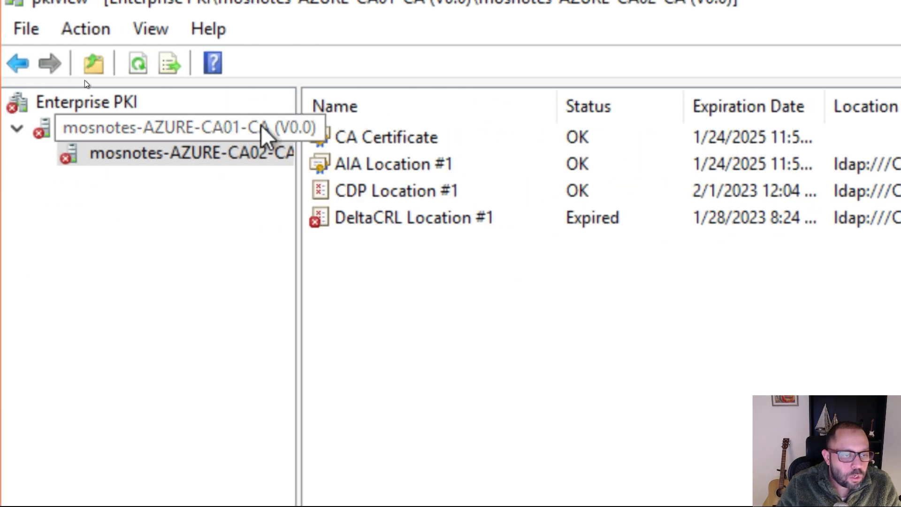
click(221, 127)
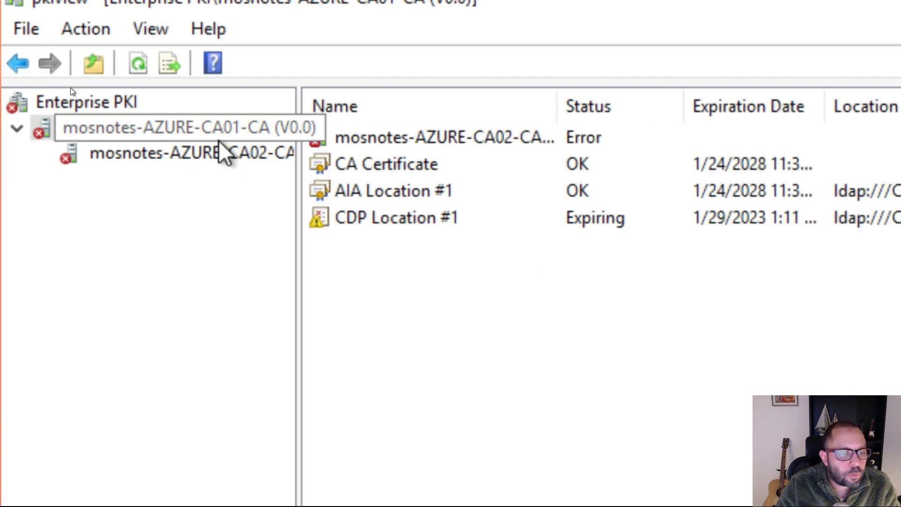
click(203, 157)
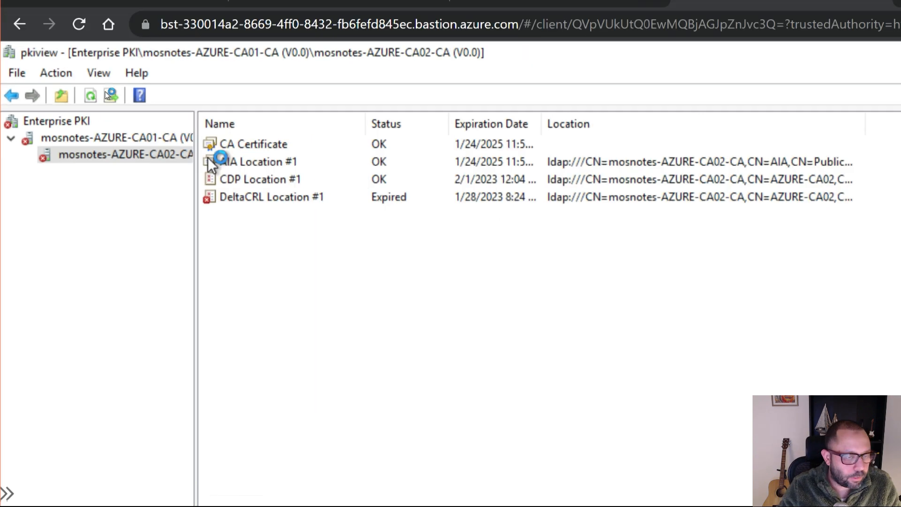
key(super)
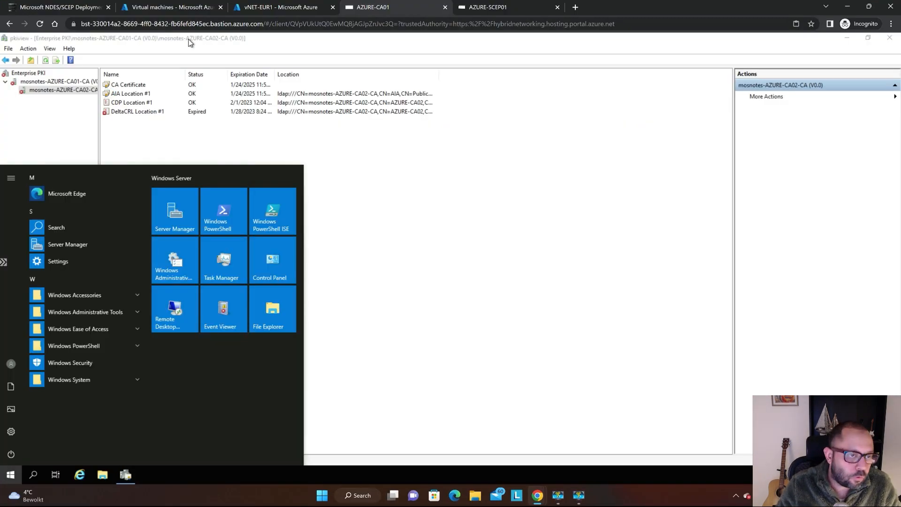
click(190, 45)
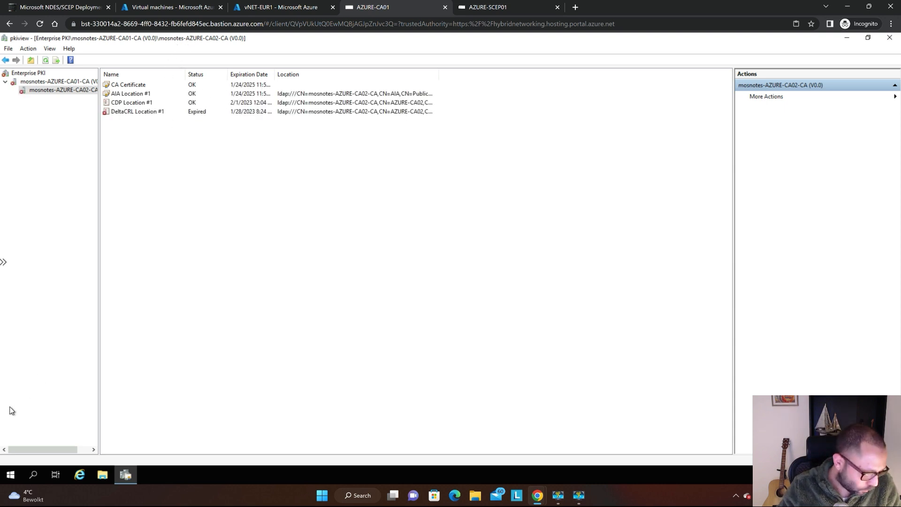
Find and open the Run dialog on AZURE-CA01.
click(10, 475)
text(r)
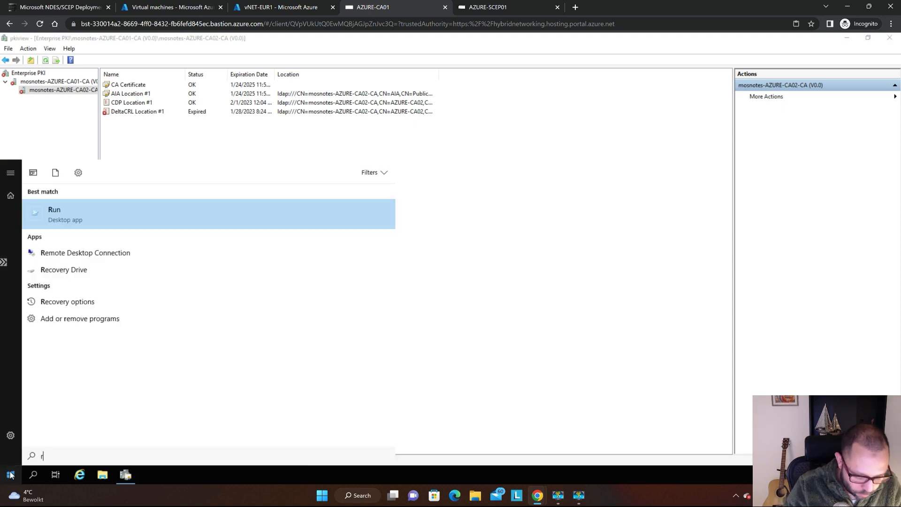
text(un)
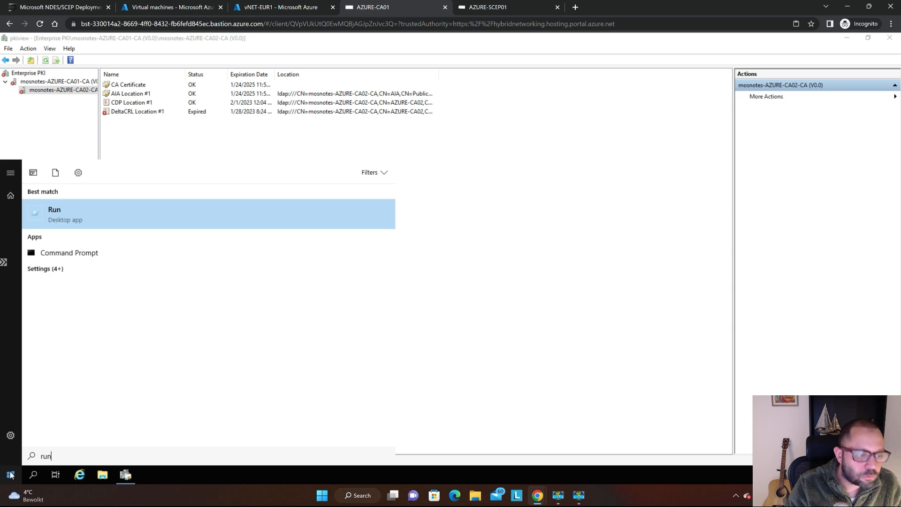
key(Return)
Try to launch the certification authority console by running "ca console".
text(ca conso)
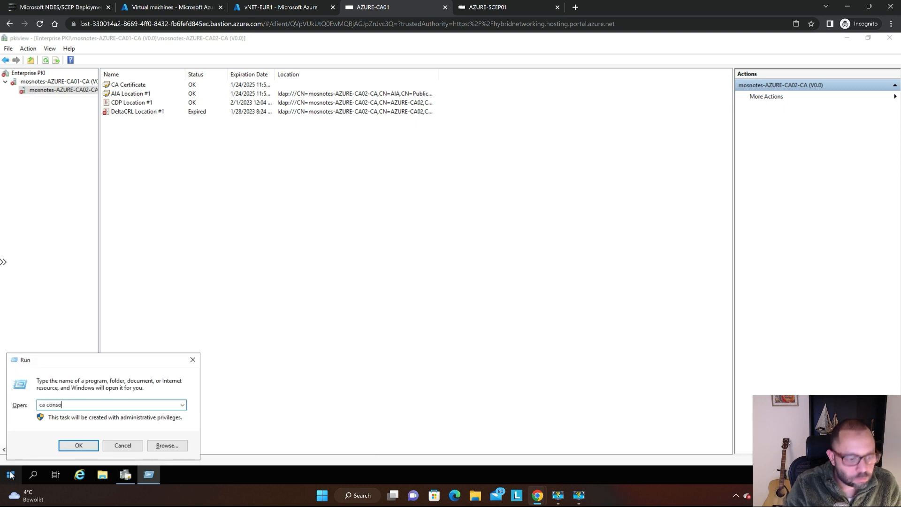
text(le)
key(Return)
key(Return)
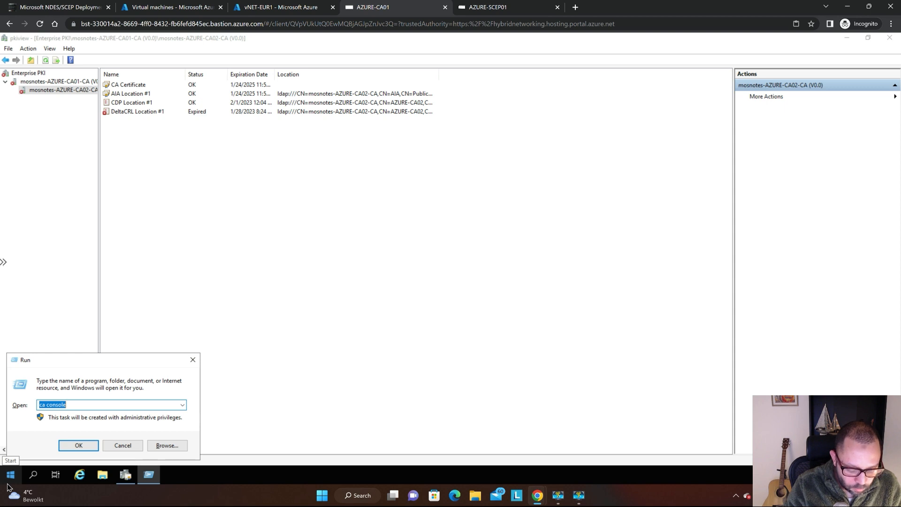
Launch certsrv.msc from the Run dialog and move the Certification Authority window higher over pkiview.
text(certsrv.msc)
key(Return)
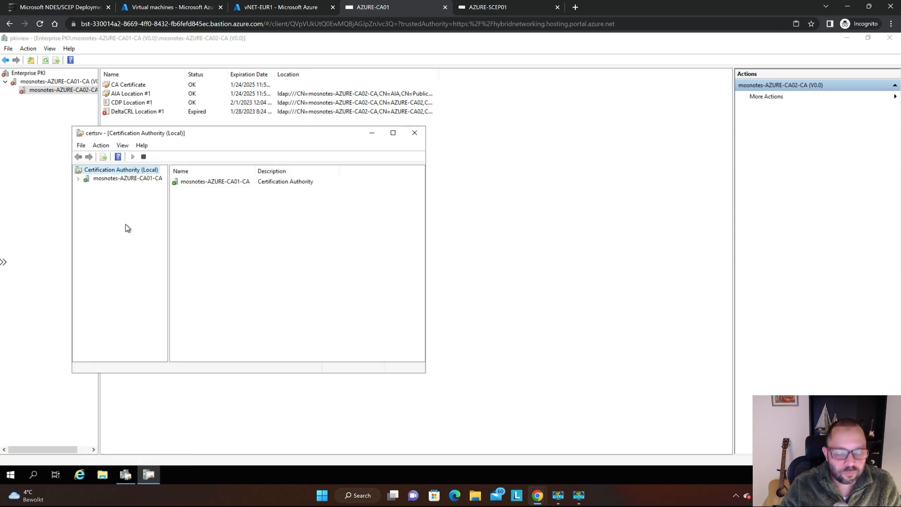
drag(230, 137, 420, 76)
Expand mosnotes-AZURE-CA01-CA in the Certification Authority console and open the properties of its Revoked Certificates folder.
key(super+plus)
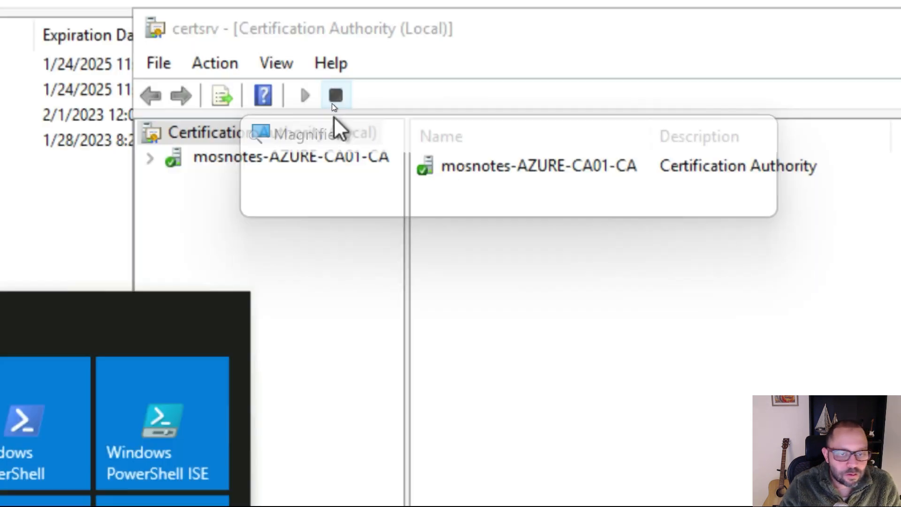
double_click(254, 162)
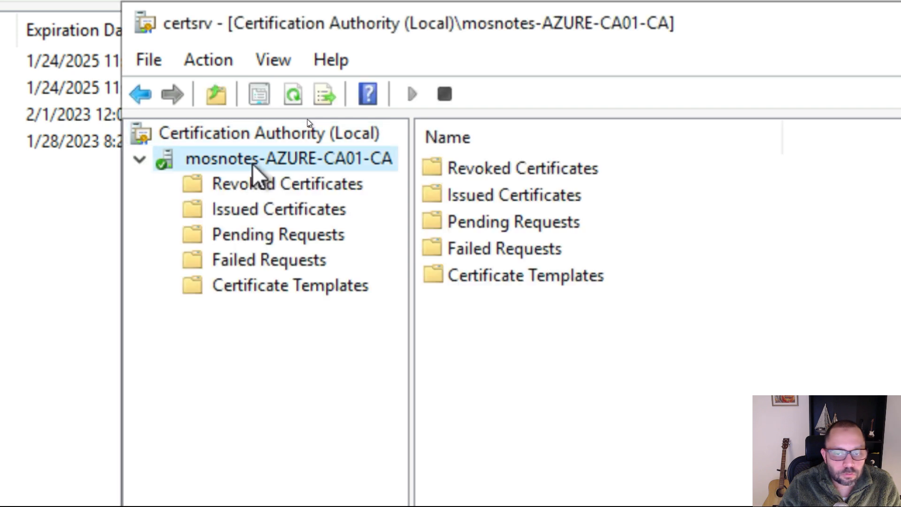
click(334, 184)
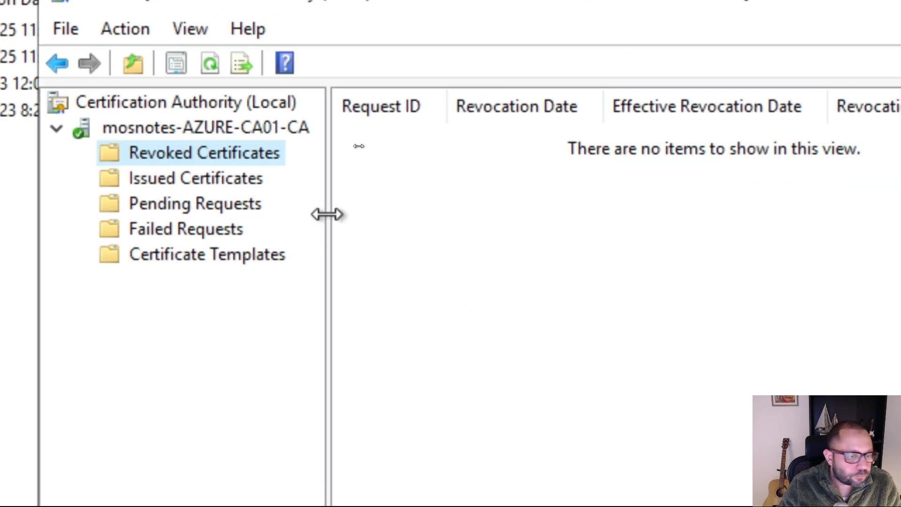
right_click(191, 144)
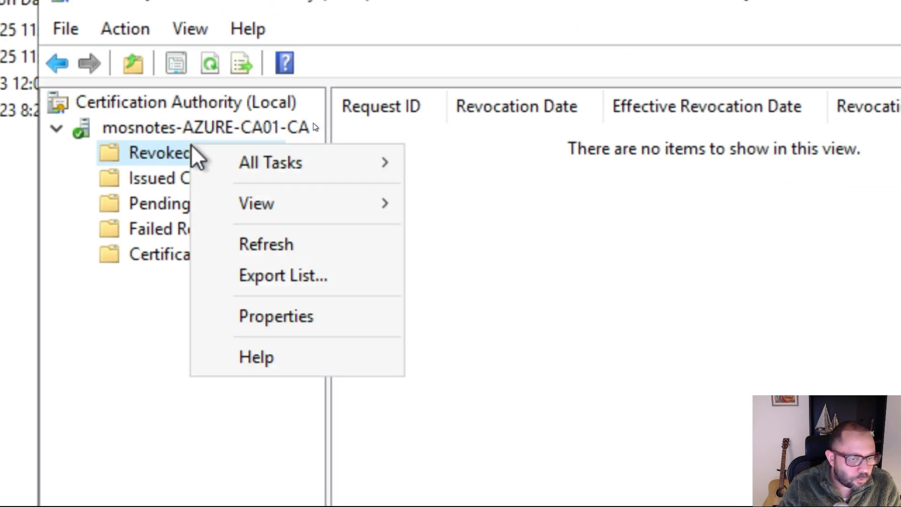
mouse_move(319, 171)
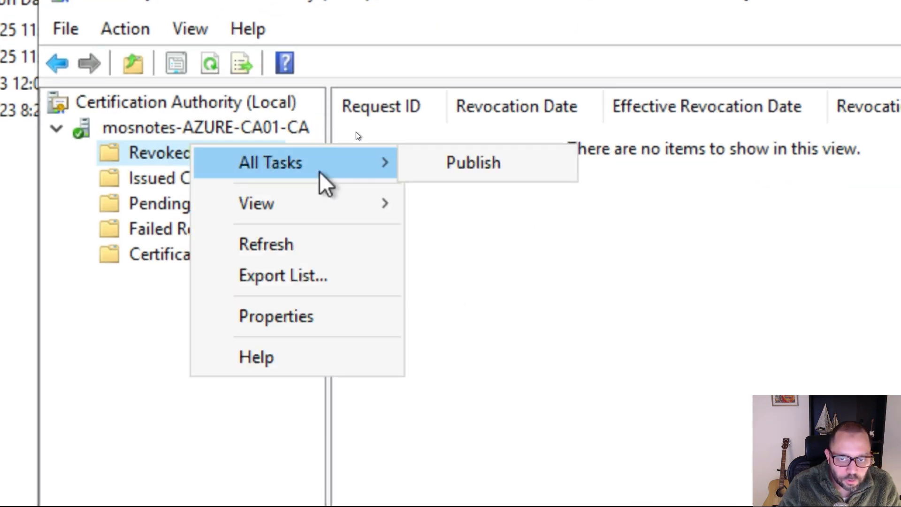
click(311, 315)
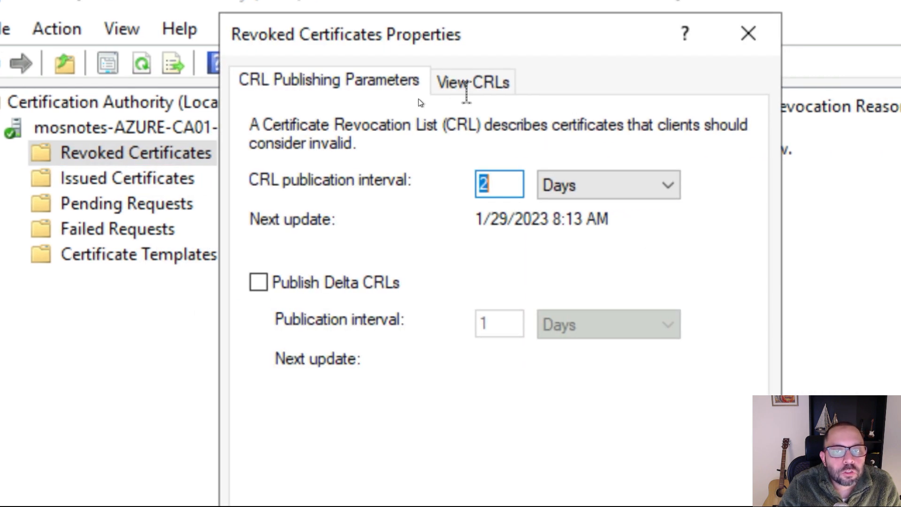
Examine the CRL publishing parameters of mosnotes-AZURE-CA01-CA and the dates of its generated CRLs and delta CRLs.
click(371, 85)
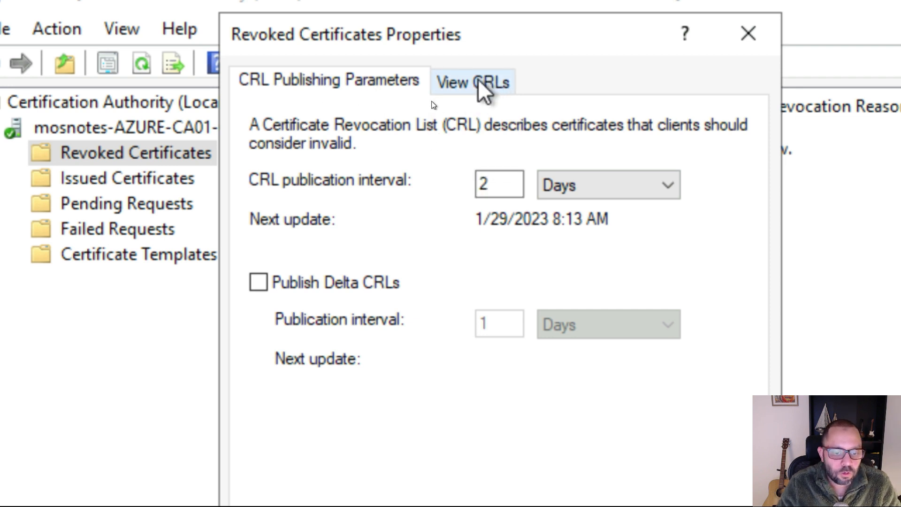
click(483, 90)
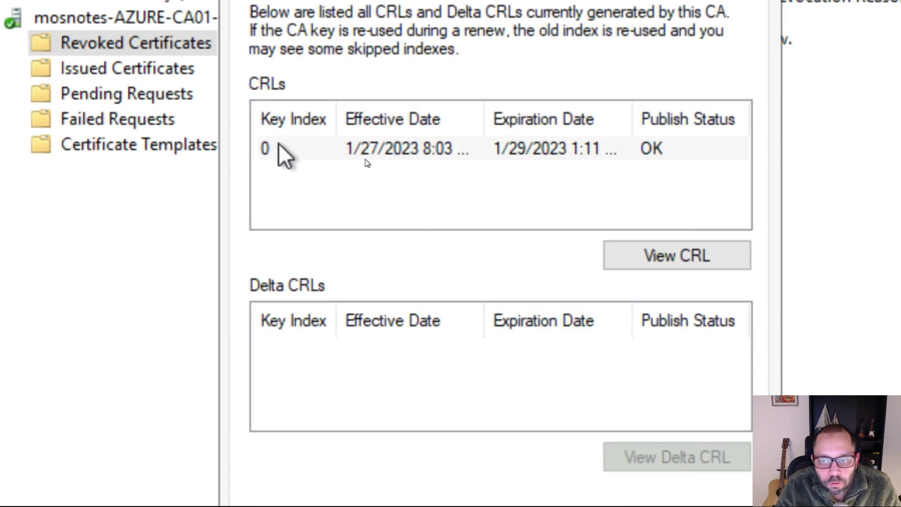
click(506, 147)
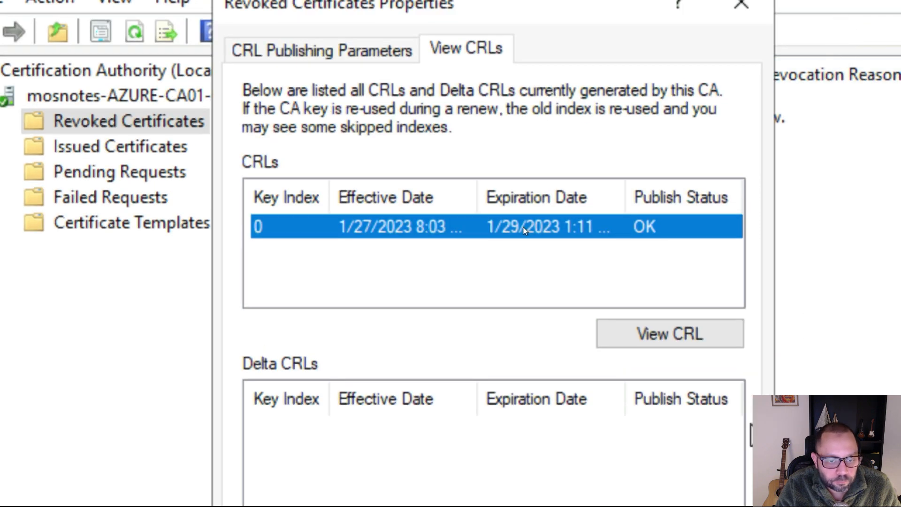
click(389, 241)
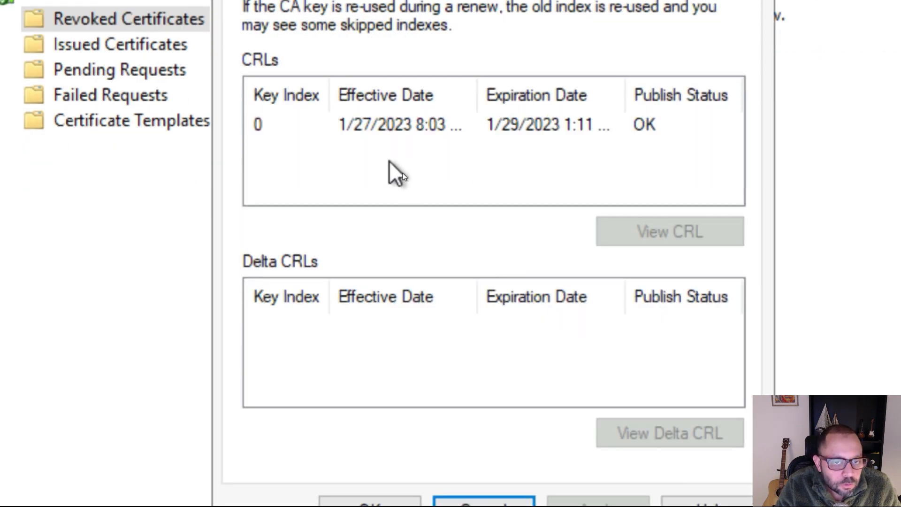
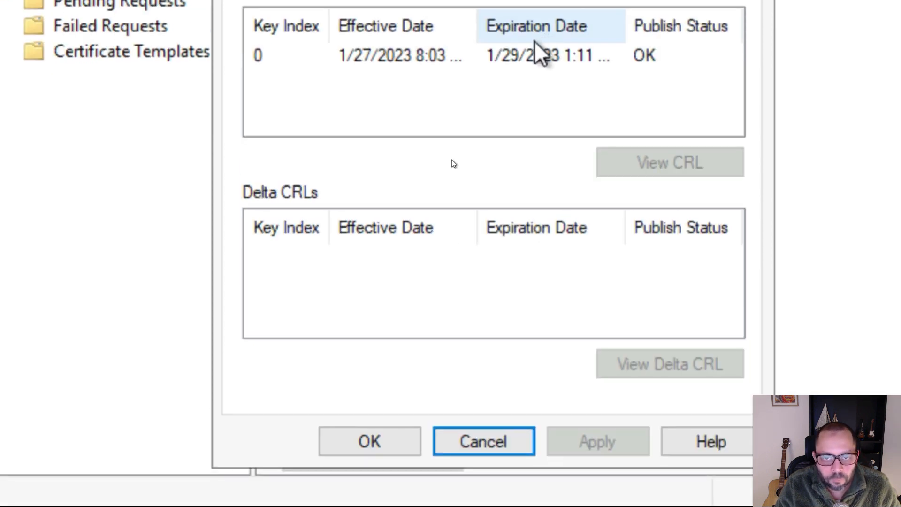
View the details of the existing CRL of mosnotes-AZURE-CA01-CA and close the Revoked Certificates properties.
click(513, 56)
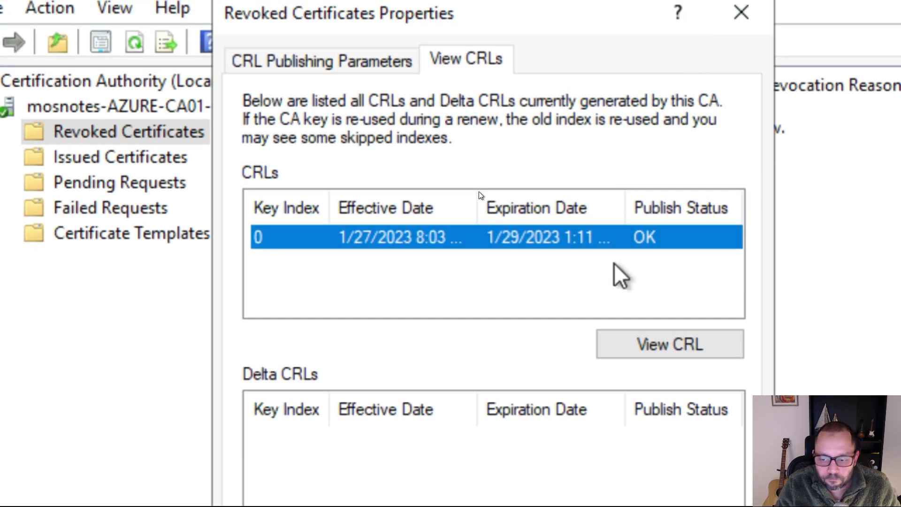
click(652, 350)
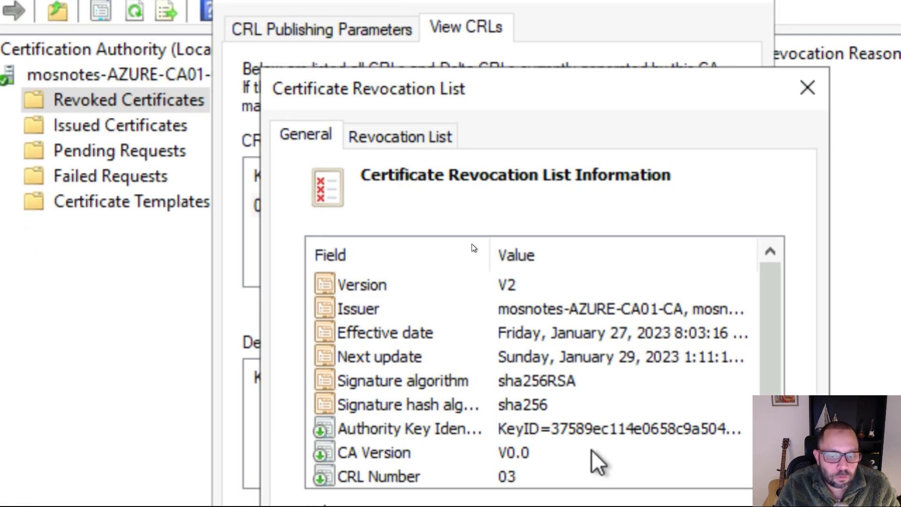
click(732, 502)
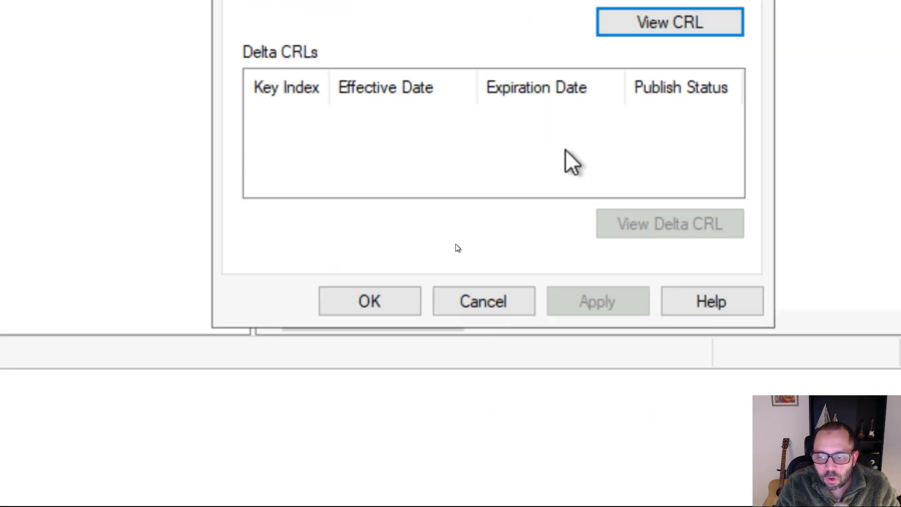
key(Escape)
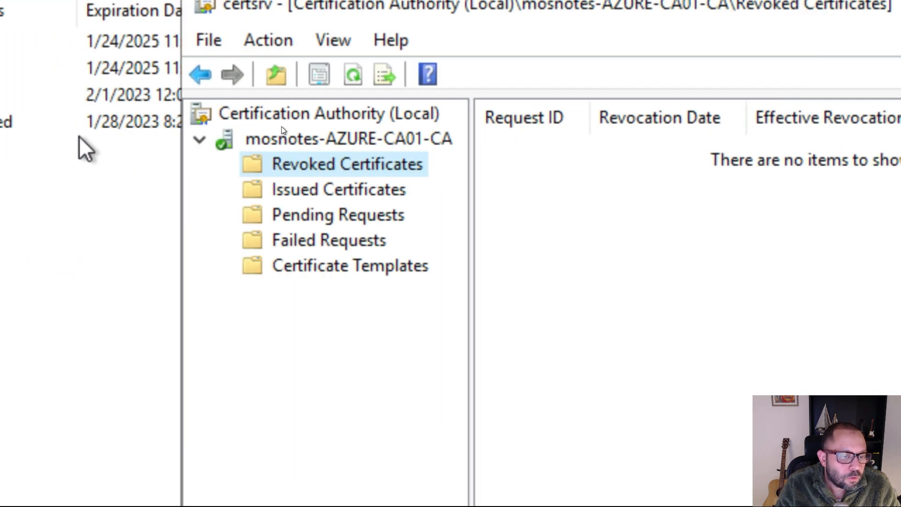
Publish a new complete CRL from the Revoked Certificates folder of mosnotes-AZURE-CA01-CA.
right_click(347, 166)
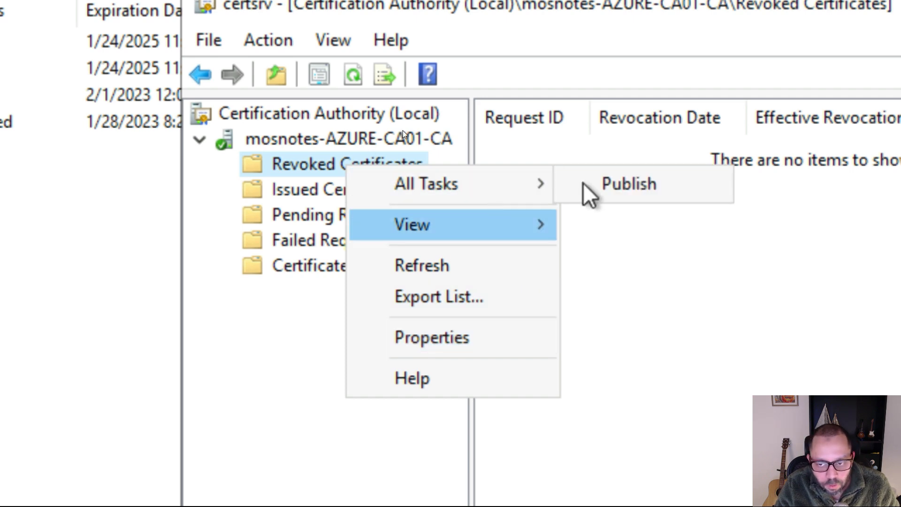
click(605, 185)
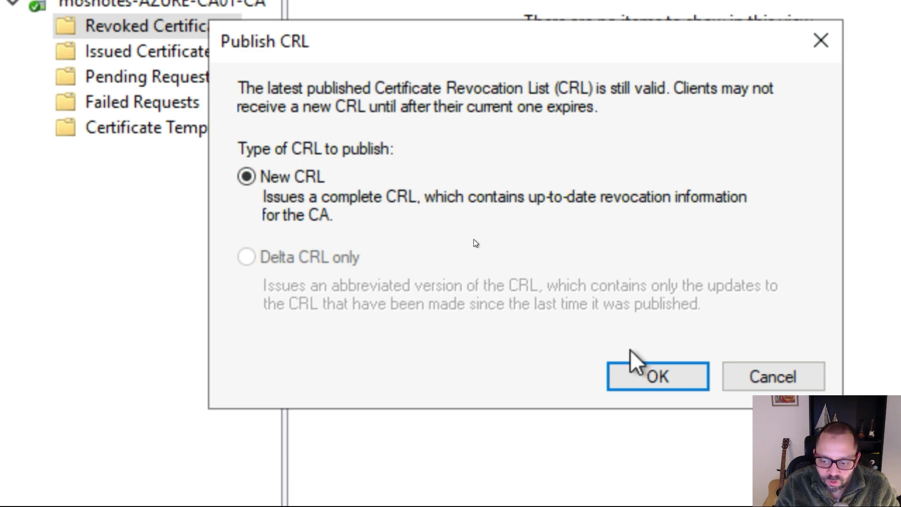
click(634, 380)
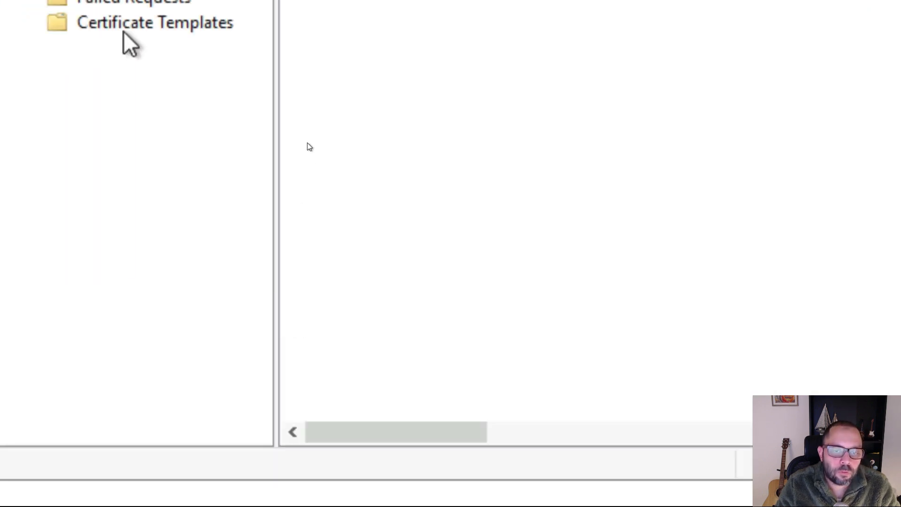
Refresh the Revoked Certificates folder and publish a new CRL for mosnotes-AZURE-CA01-CA once more.
right_click(187, 139)
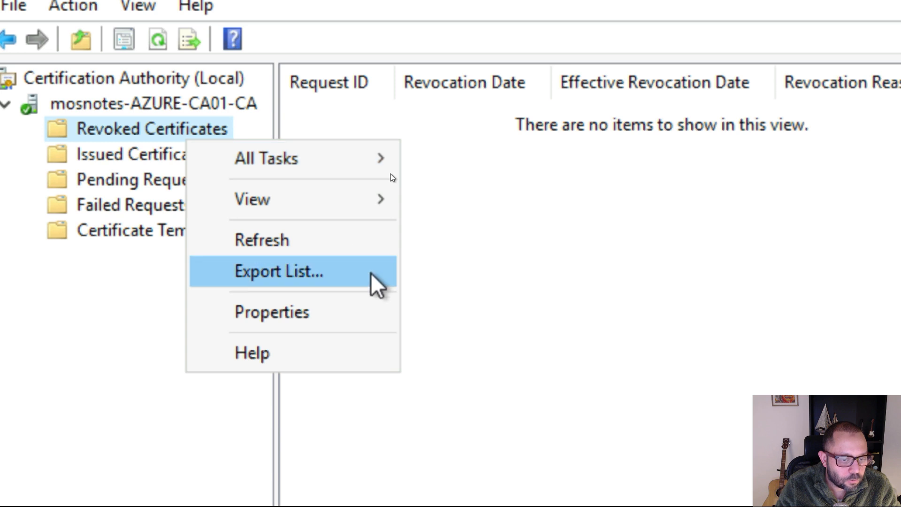
click(341, 246)
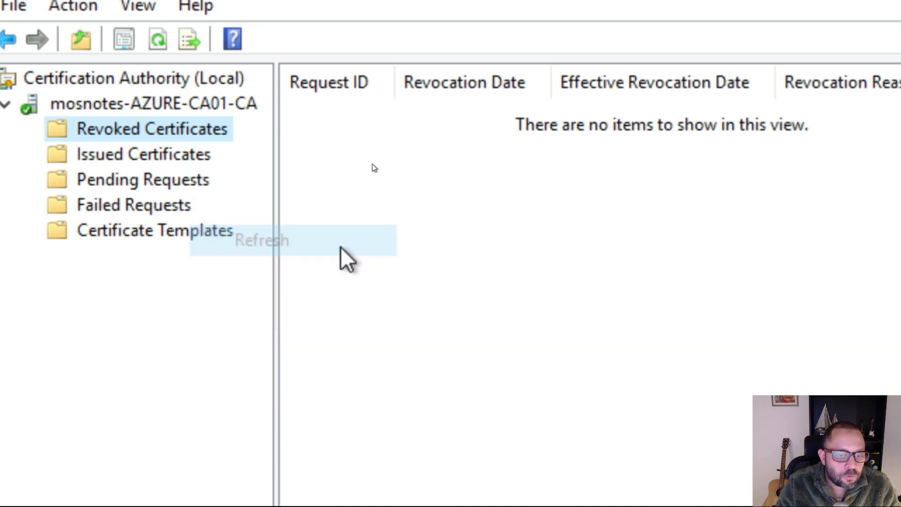
right_click(154, 132)
mouse_move(300, 157)
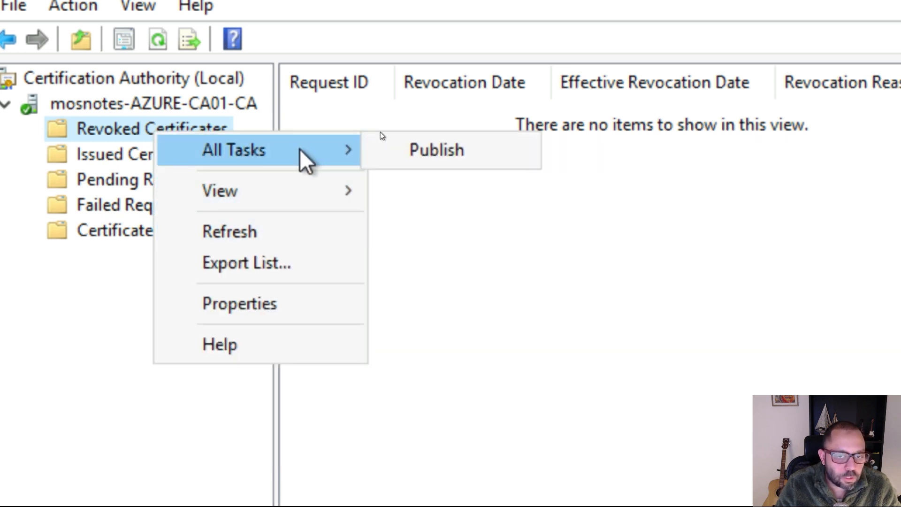
click(421, 151)
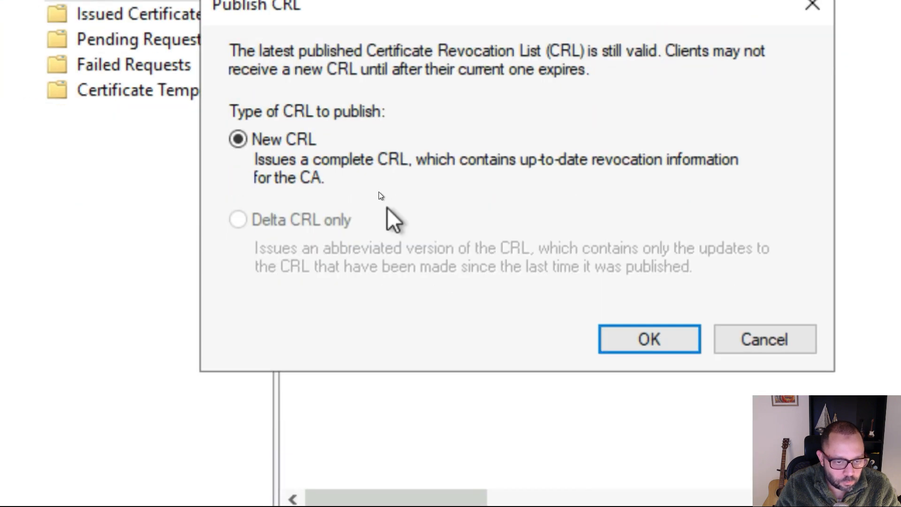
key(Return)
Reopen the Revoked Certificates properties and check the effective and expiration dates of the newly published CRL.
right_click(163, 84)
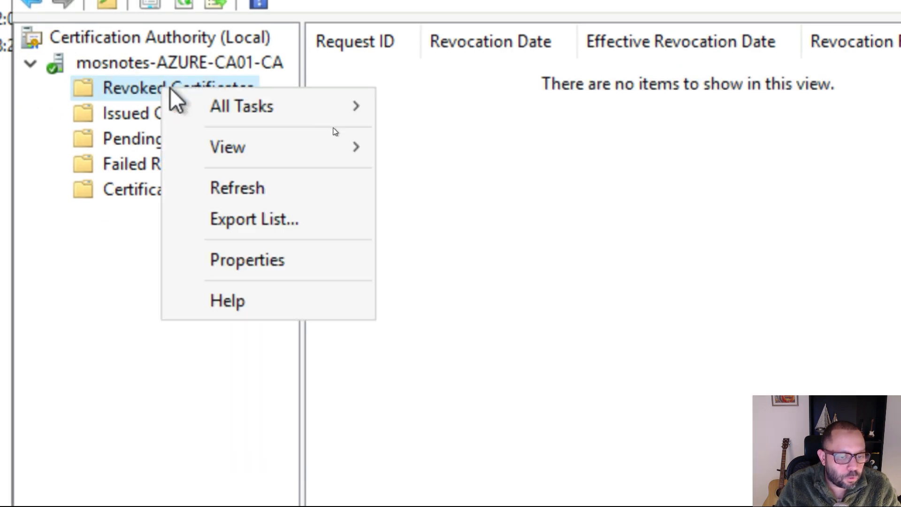
click(318, 263)
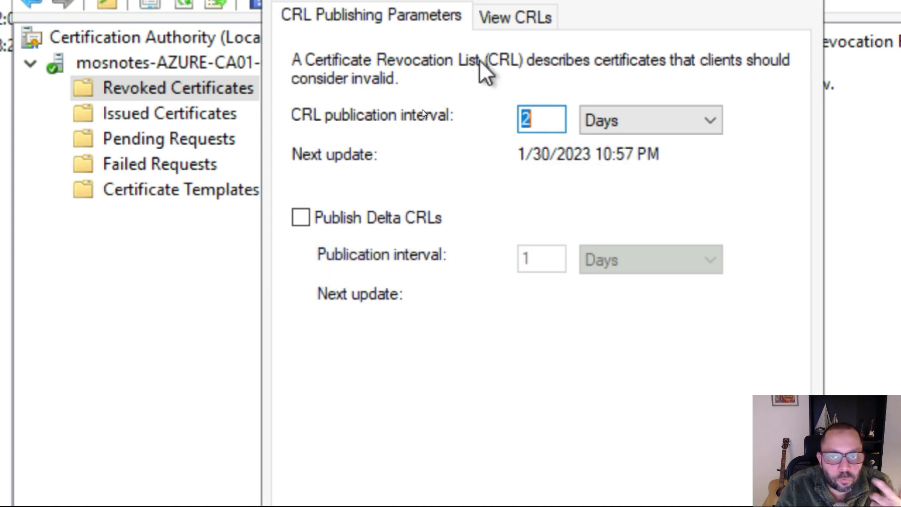
click(497, 21)
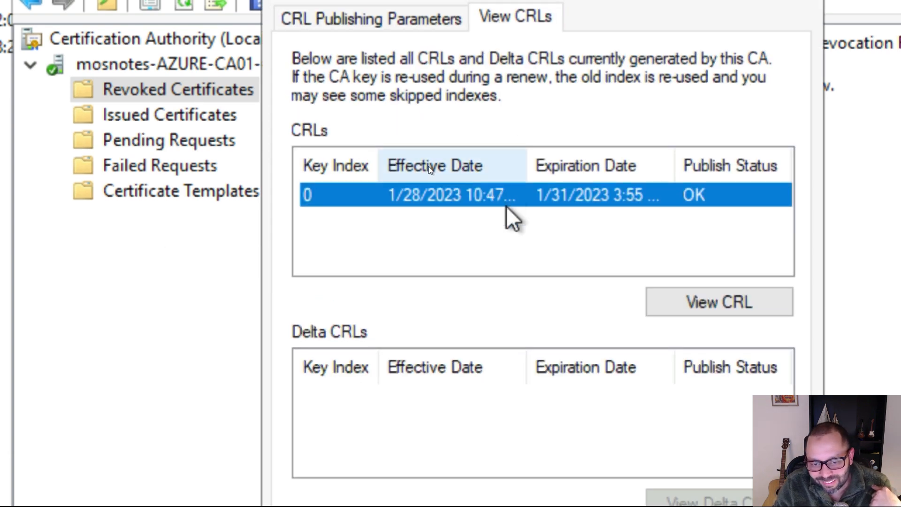
click(524, 235)
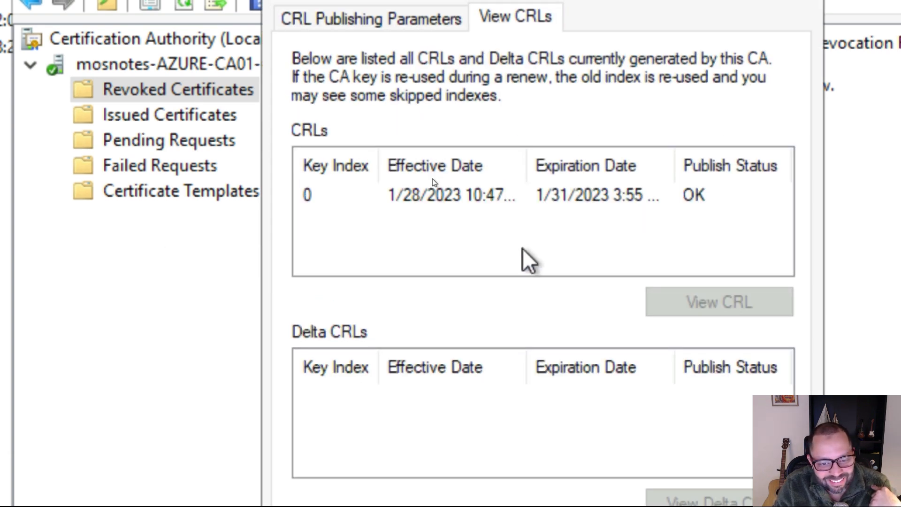
click(496, 203)
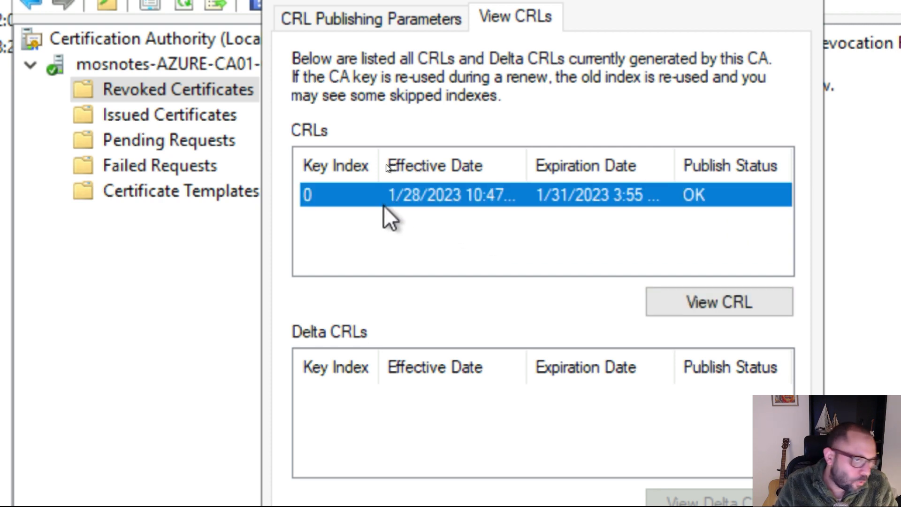
Close the Revoked Certificates properties and refresh the mosnotes-AZURE-CA02-CA status in pkiview.
key(super)
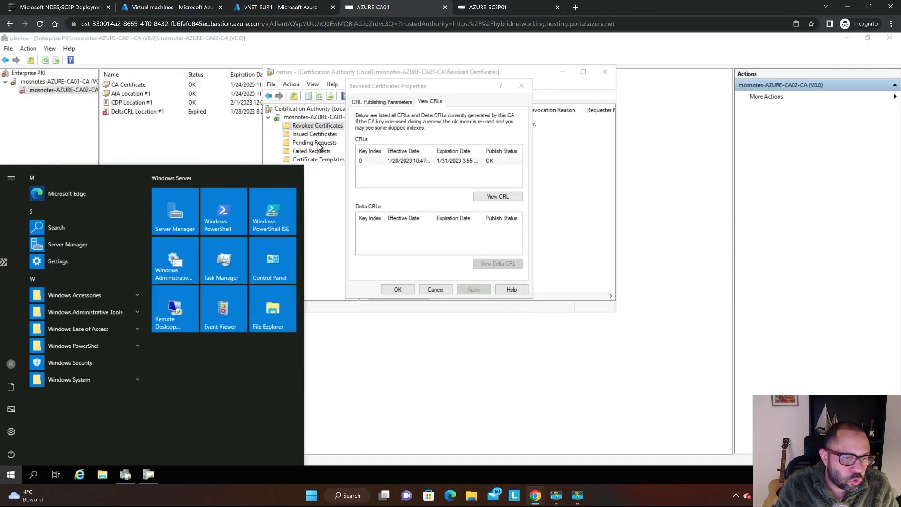
key(Escape)
key(Escape)
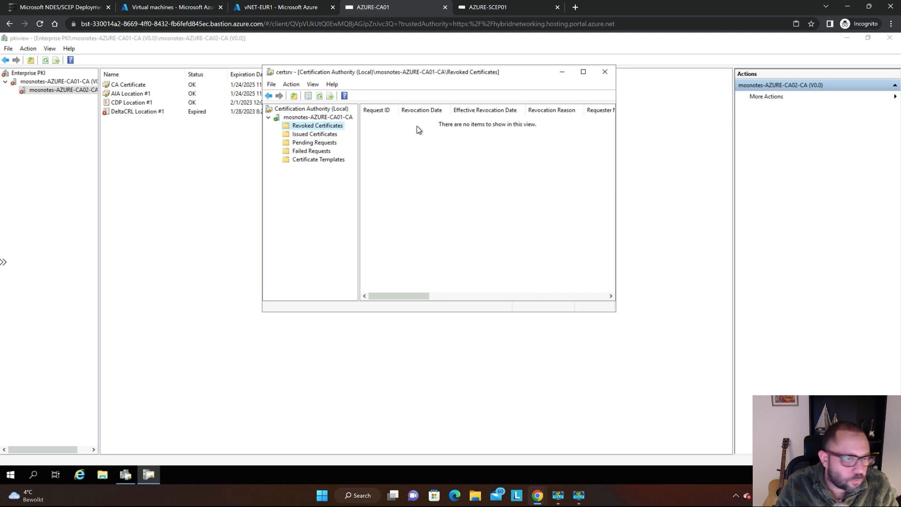
click(182, 177)
key(F5)
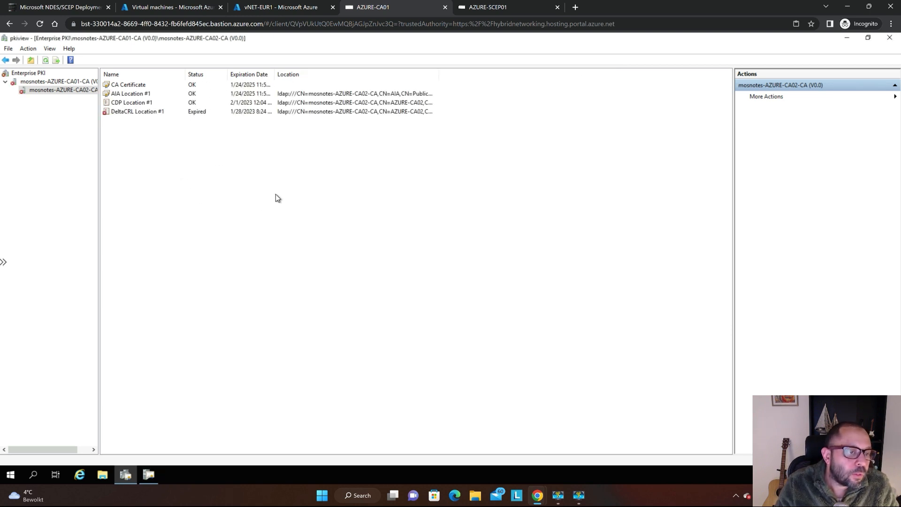
On the Azure Bastion connection page, choose AZURE-CA02 as the virtual machine and enter the domain account's username.
key(ctrl+shift+Tab)
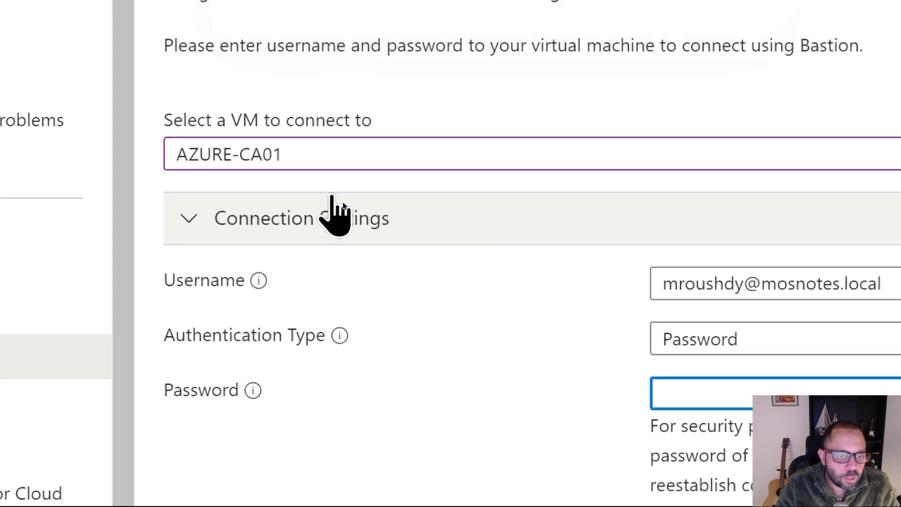
click(352, 193)
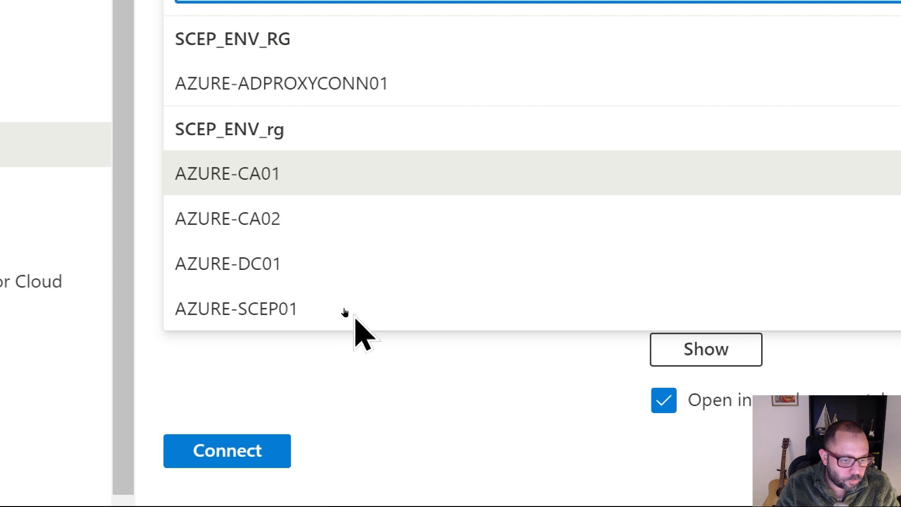
click(330, 469)
click(742, 79)
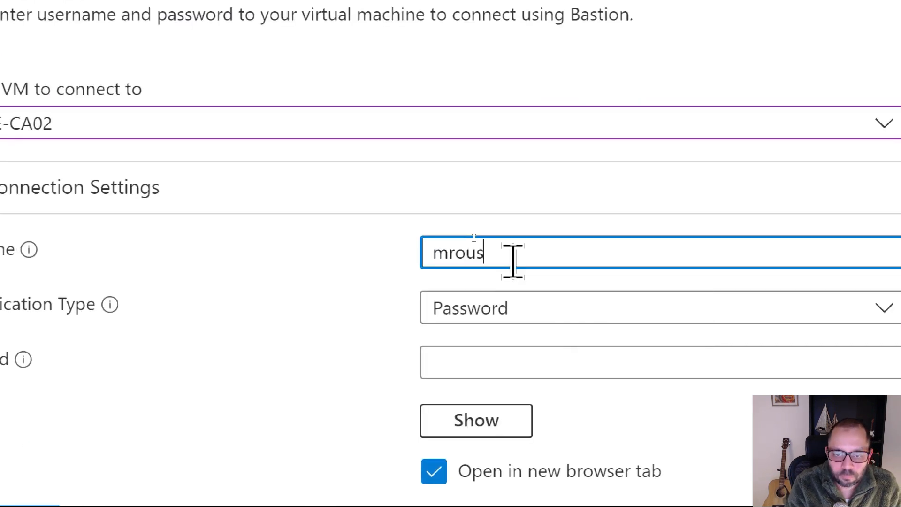
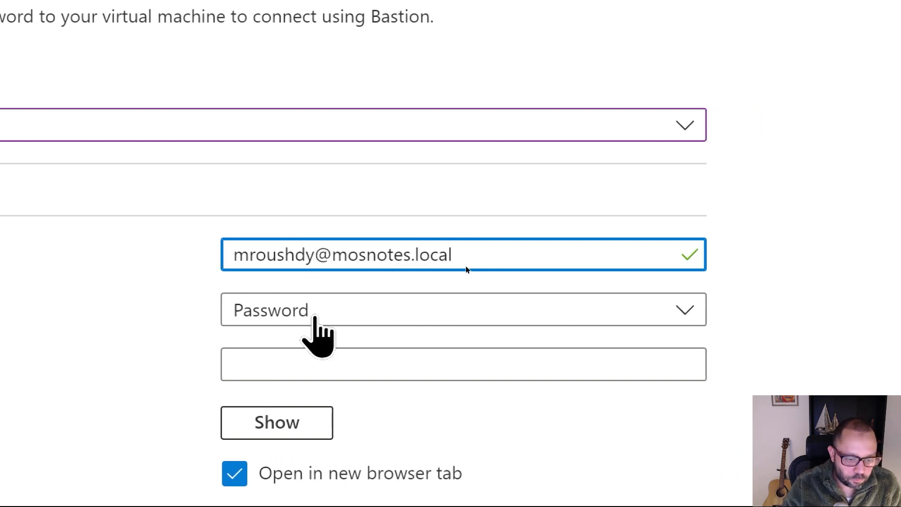
Enter the account password and connect to AZURE-CA02 through Bastion in a new browser tab.
click(284, 369)
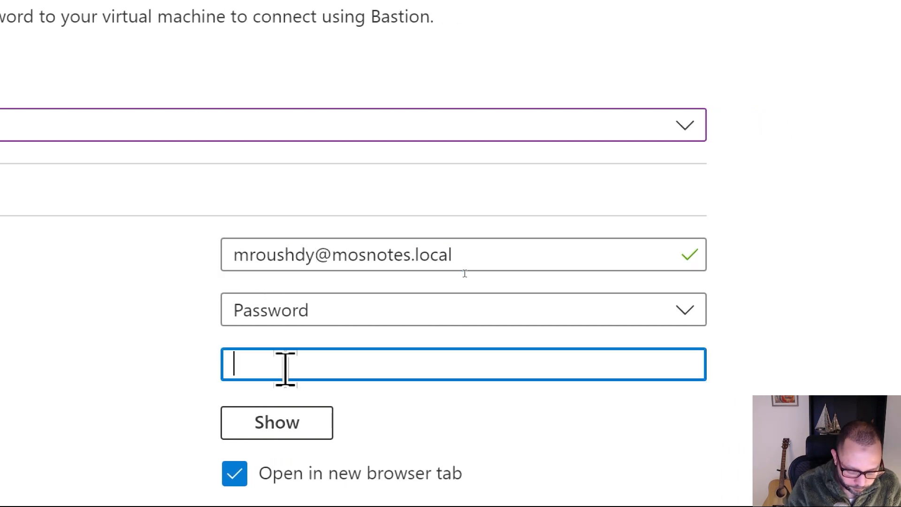
text(•)
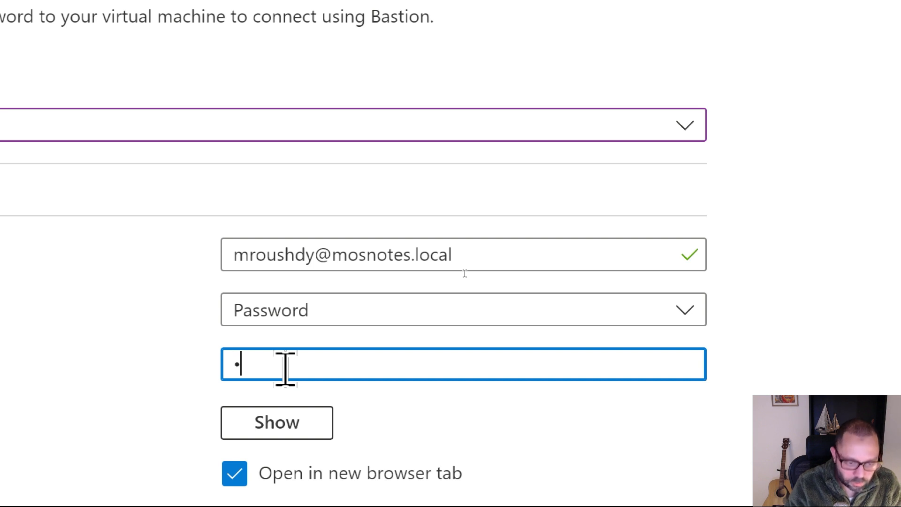
text(•••••••••••)
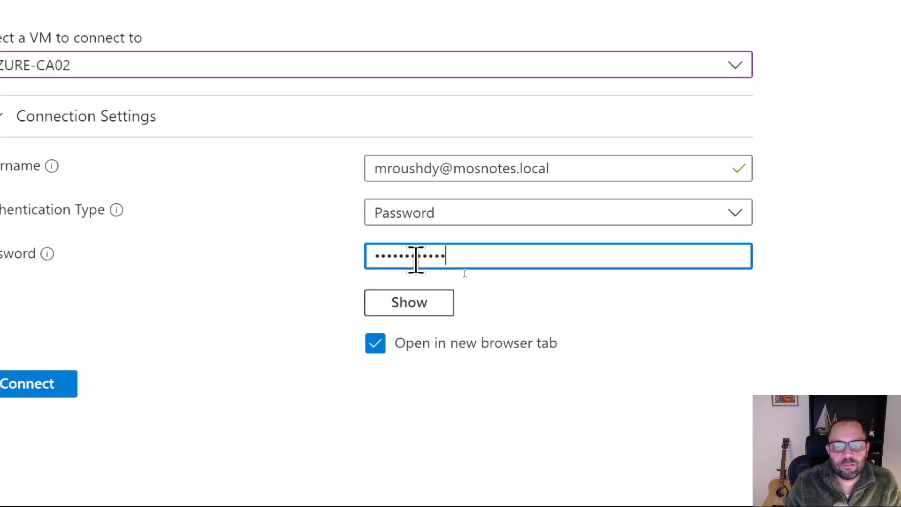
key(Return)
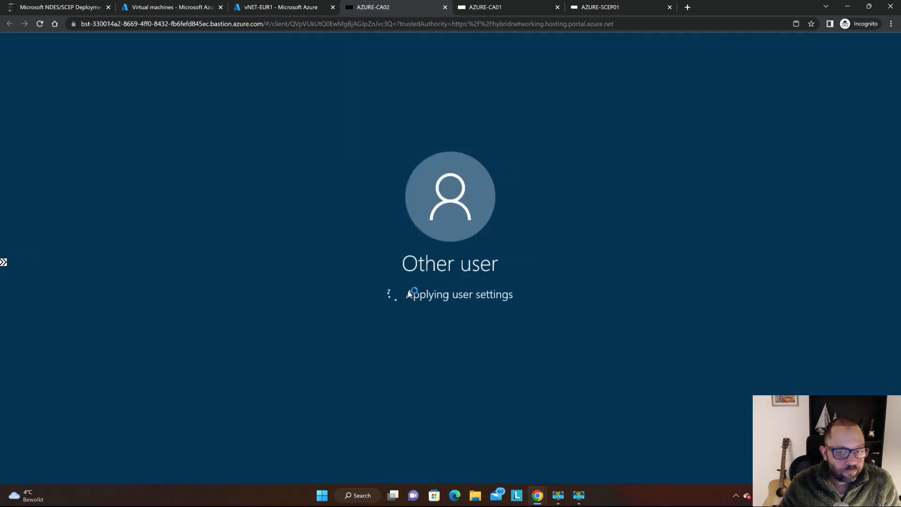
Return to the AZURE-CA01 session and recheck the delta CRL status of mosnotes-AZURE-CA02-CA by refreshing pkiview.
key(ctrl+Tab)
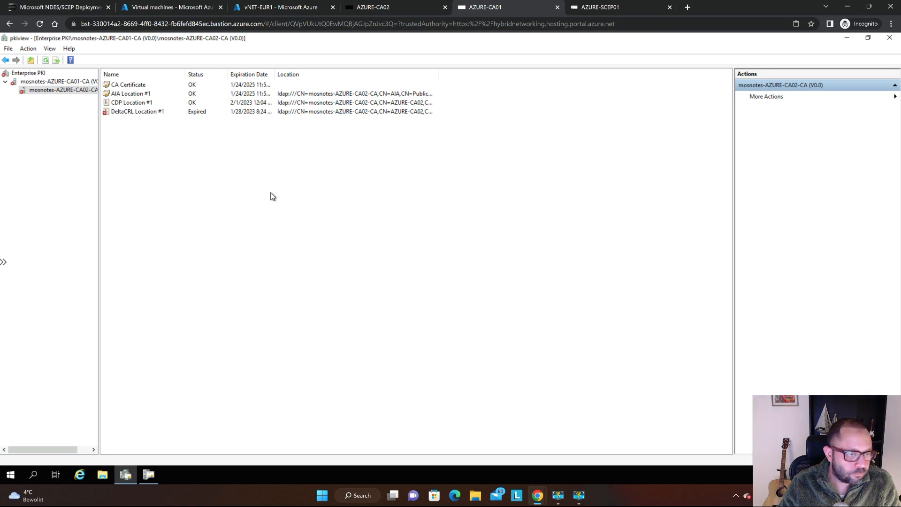
key(F5)
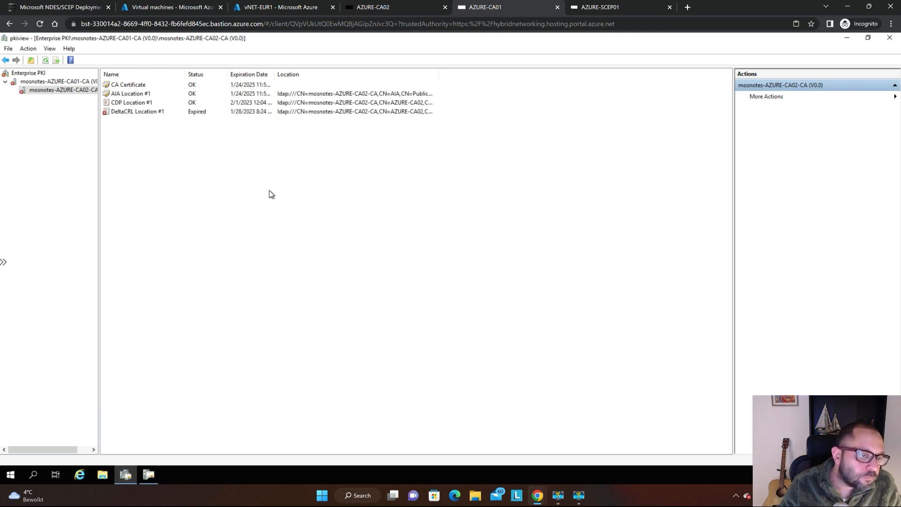
key(ctrl+Tab)
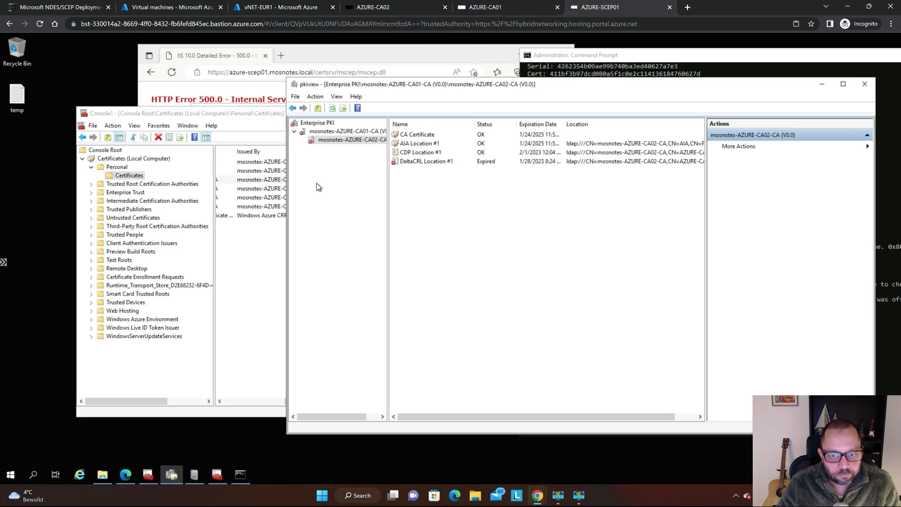
key(ctrl+shift+Tab)
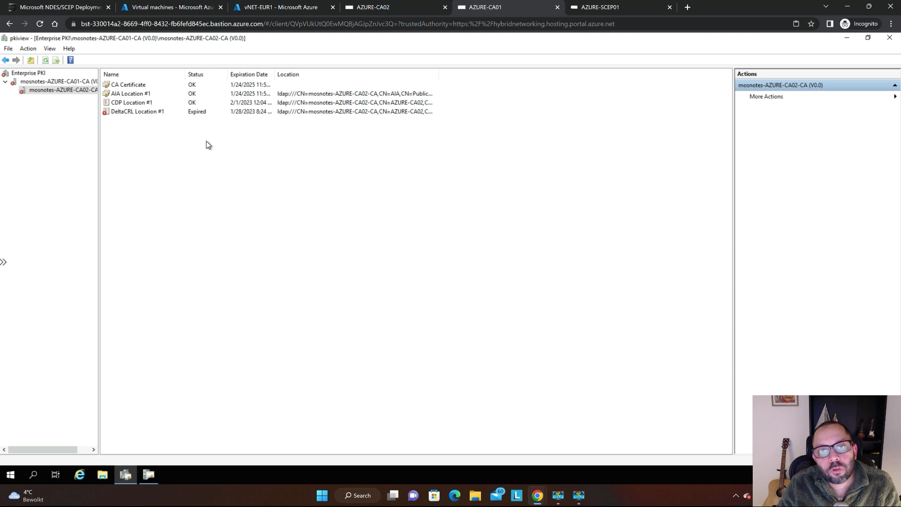
key(F5)
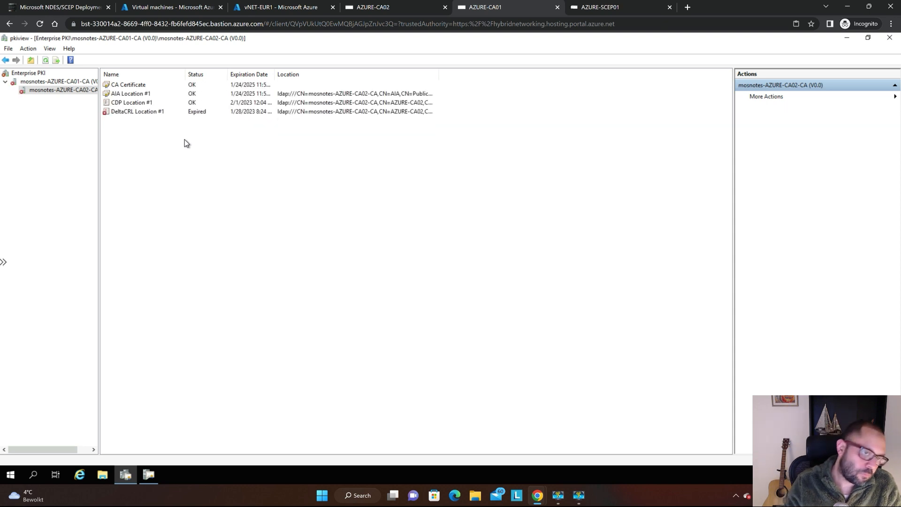
click(174, 111)
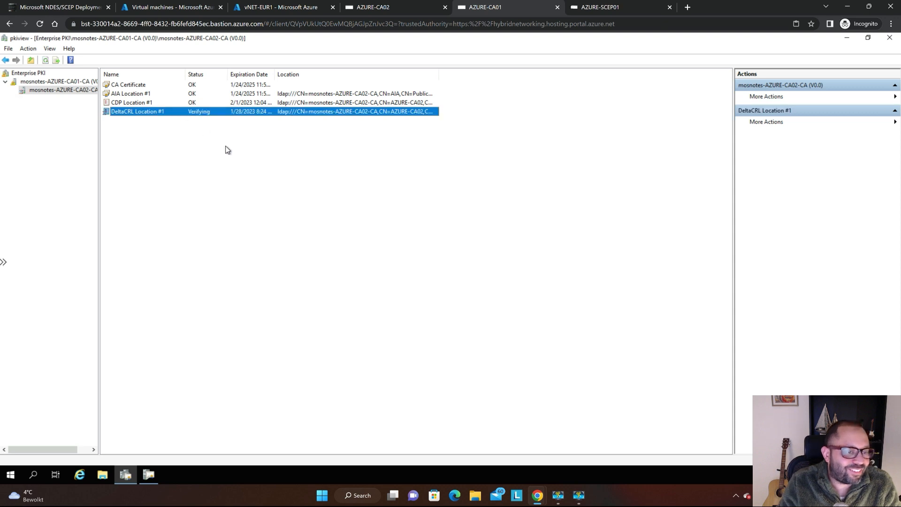
Check the pkiview status on AZURE-SCEP01 and go back to the AZURE-CA01 session.
key(ctrl+Tab)
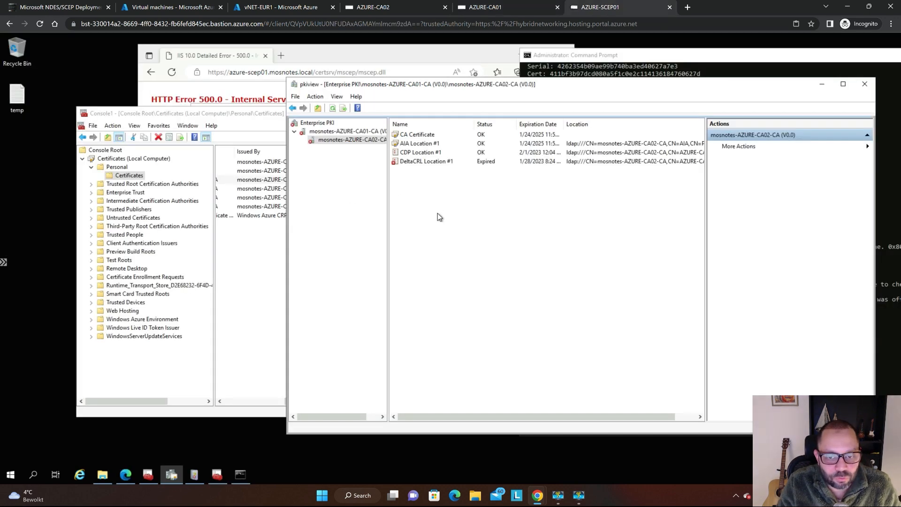
key(ctrl+Tab)
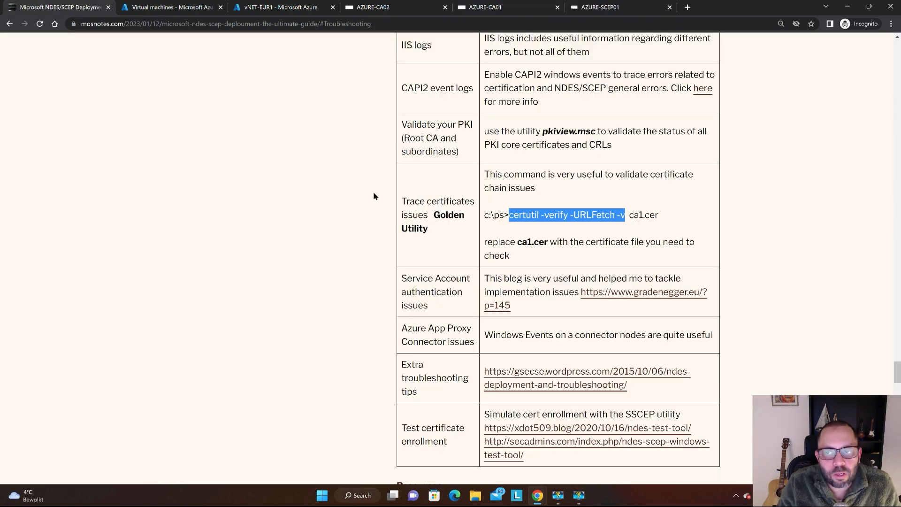
key(ctrl+shift+Tab)
Switch from AZURE-CA01 to the AZURE-CA02 session and reload the SCEP server's mscep.dll page to recheck it.
key(ctrl+shift+Tab)
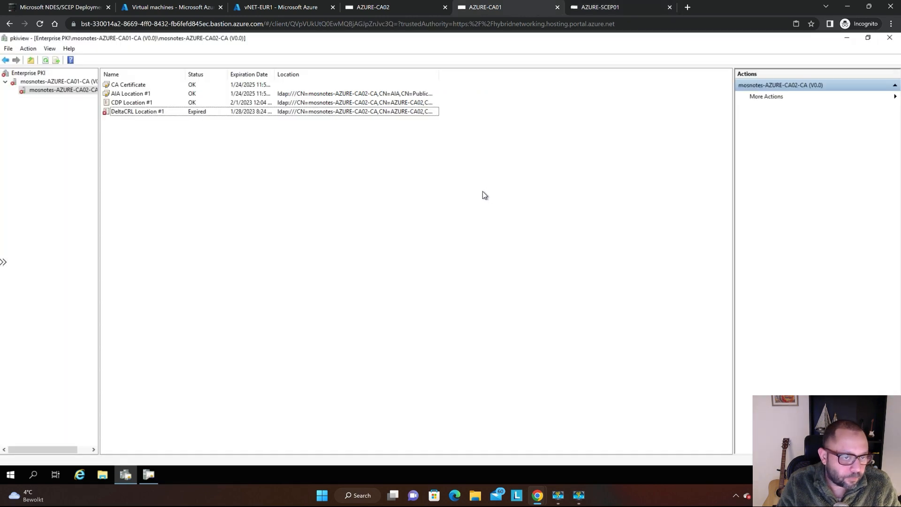
key(ctrl+shift+Tab)
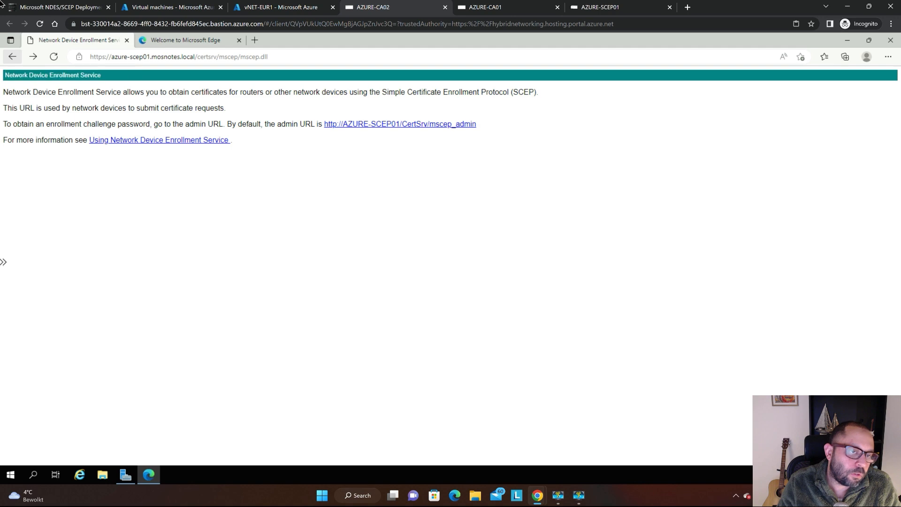
key(super+plus)
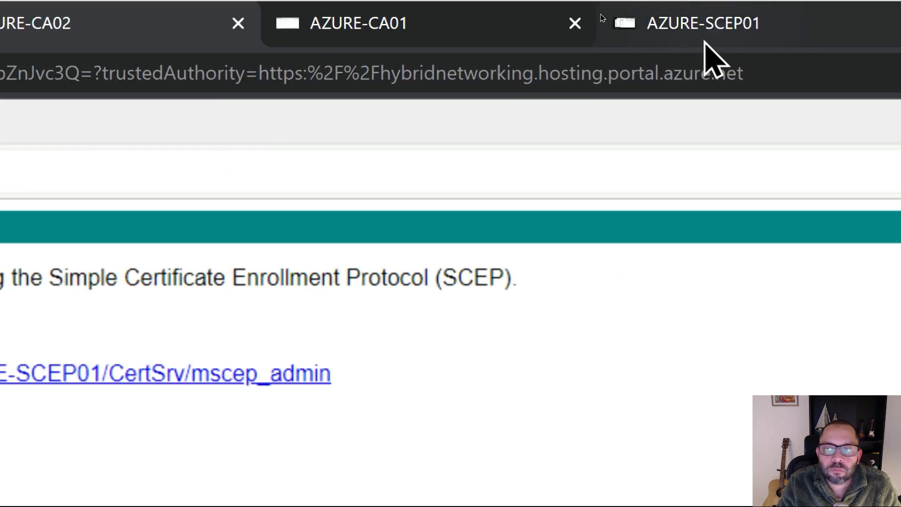
key(super+Escape)
key(ctrl+Tab)
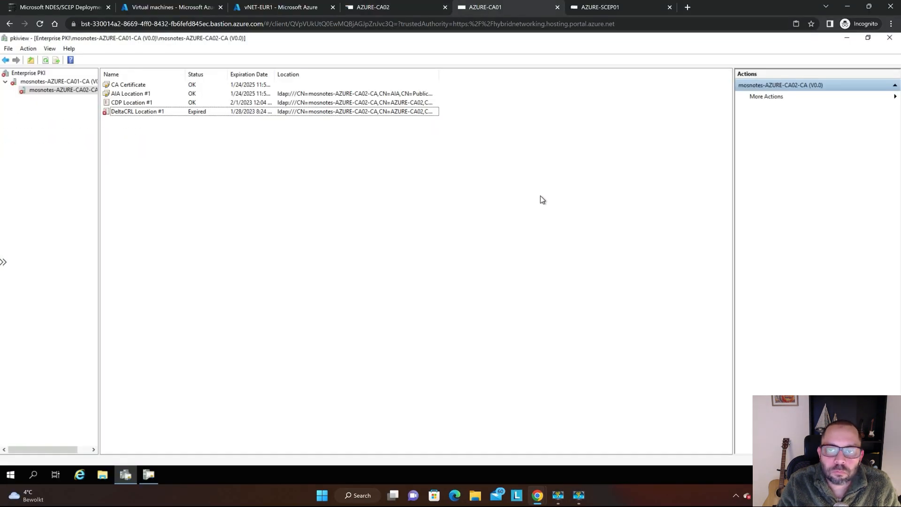
key(ctrl+shift+Tab)
key(ctrl+Tab)
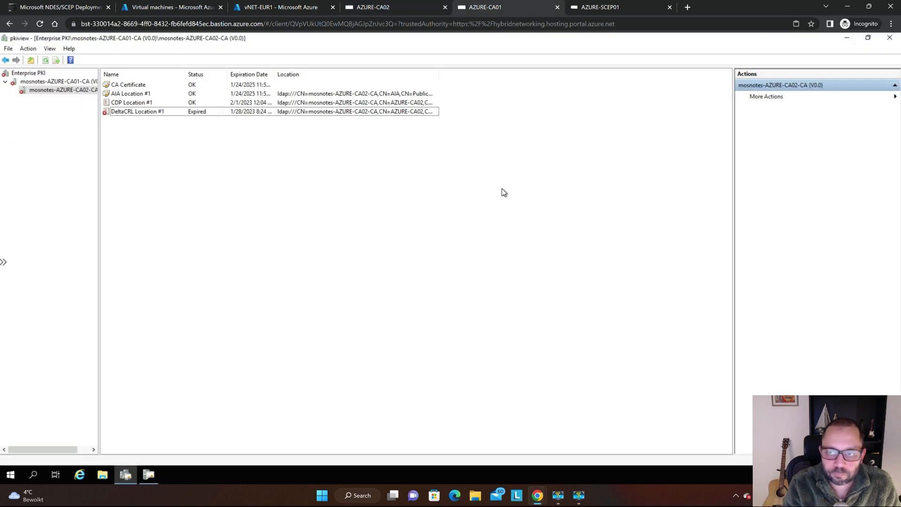
key(ctrl+shift+Tab)
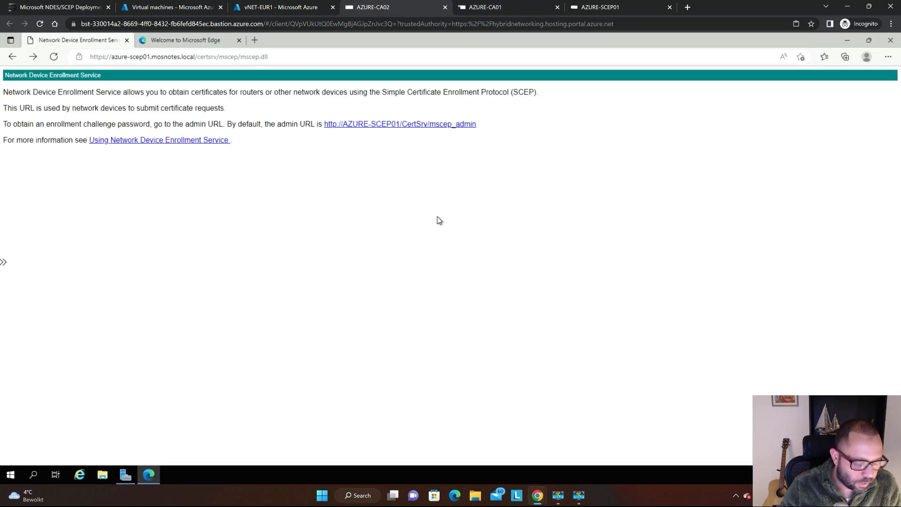
key(F5)
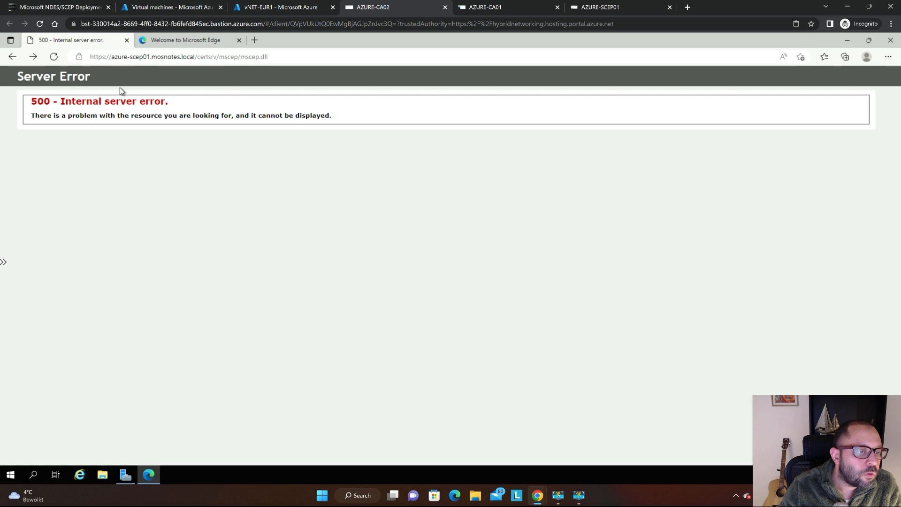
click(128, 477)
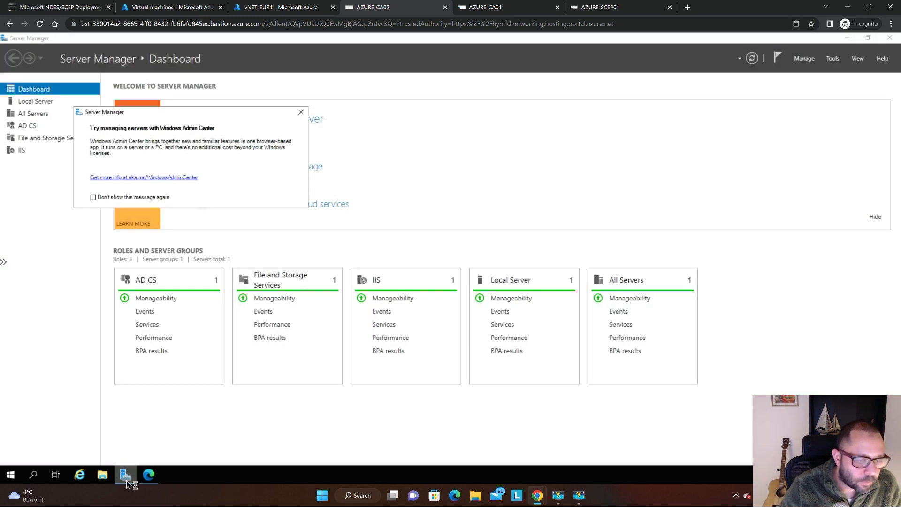
click(149, 475)
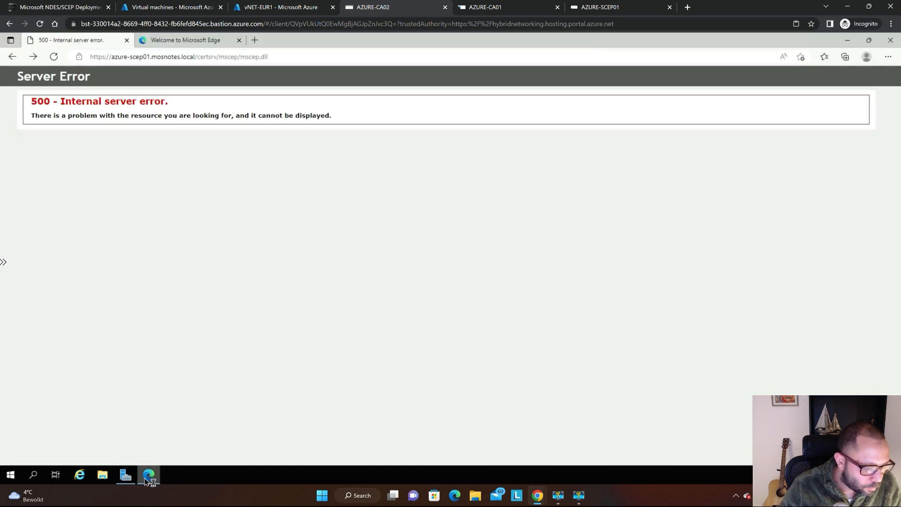
click(103, 475)
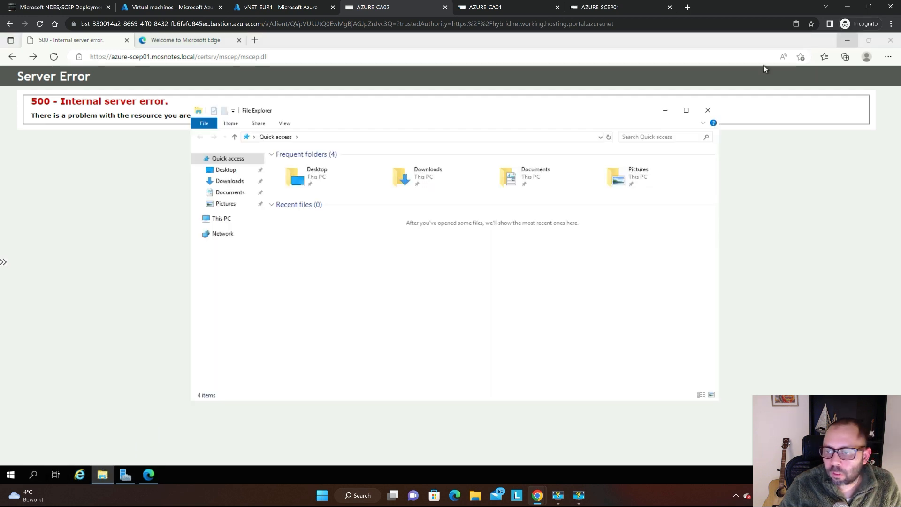
click(855, 105)
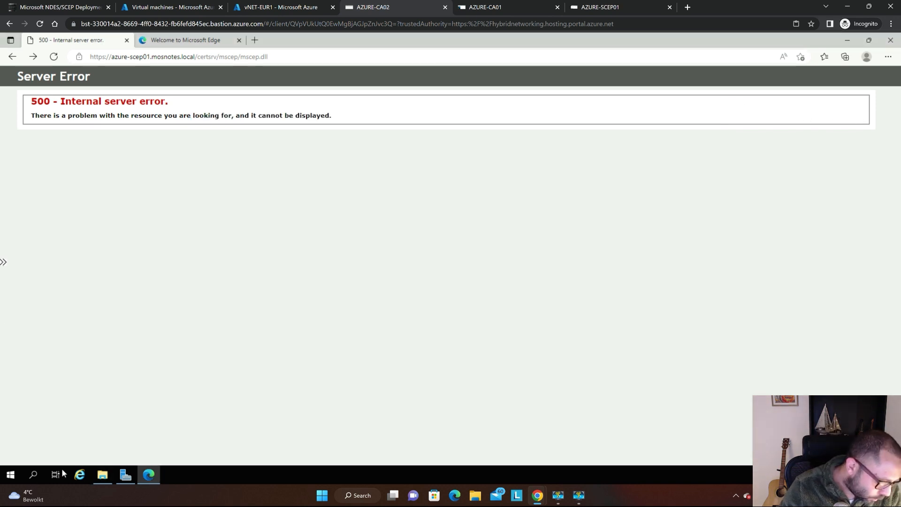
Run pkiview.msc on AZURE-CA02 and check the refreshed status of mosnotes-AZURE-CA02-CA under mosnotes-AZURE-CA01-CA.
click(9, 475)
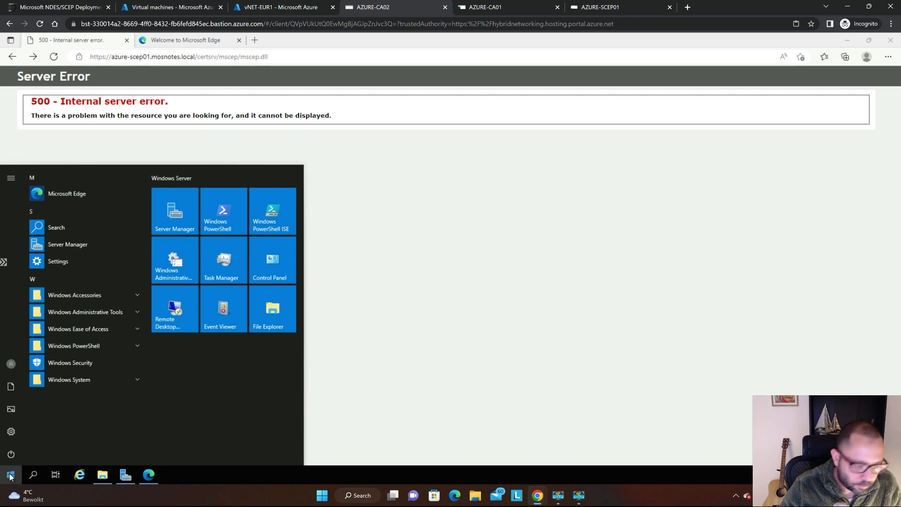
text(run)
key(Return)
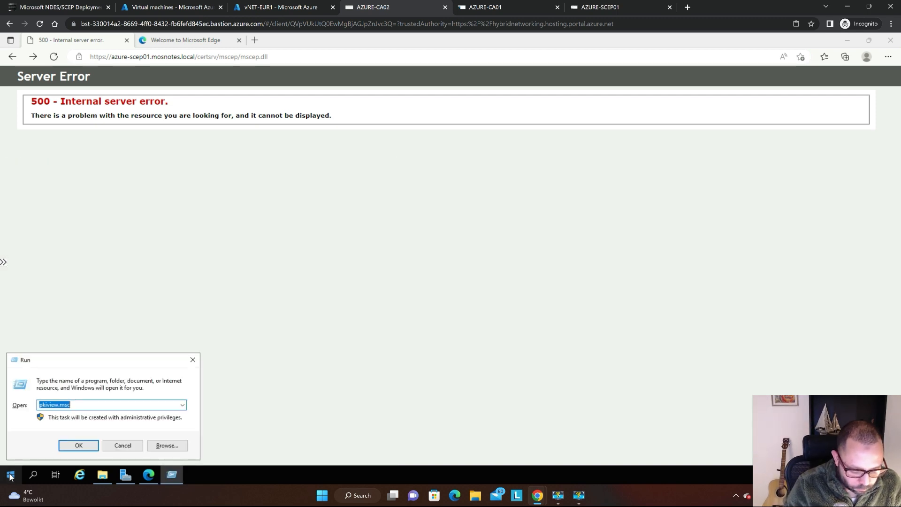
key(Return)
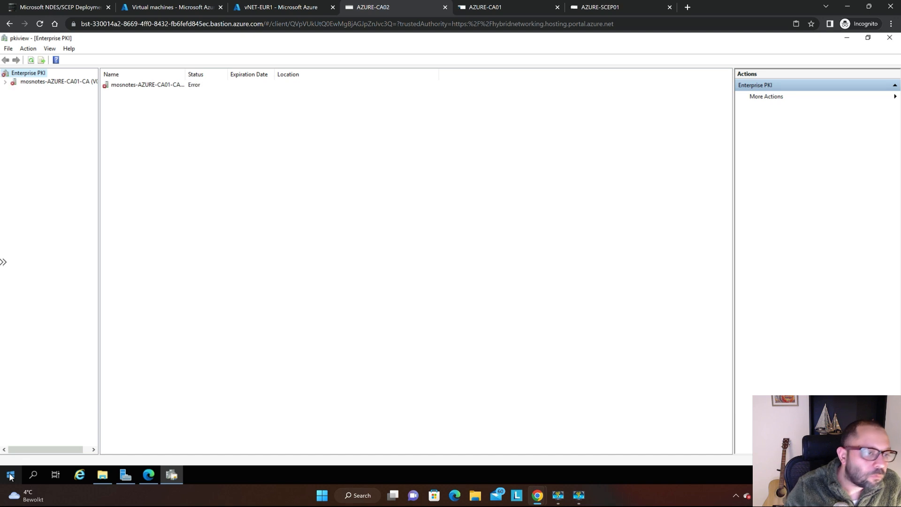
double_click(56, 81)
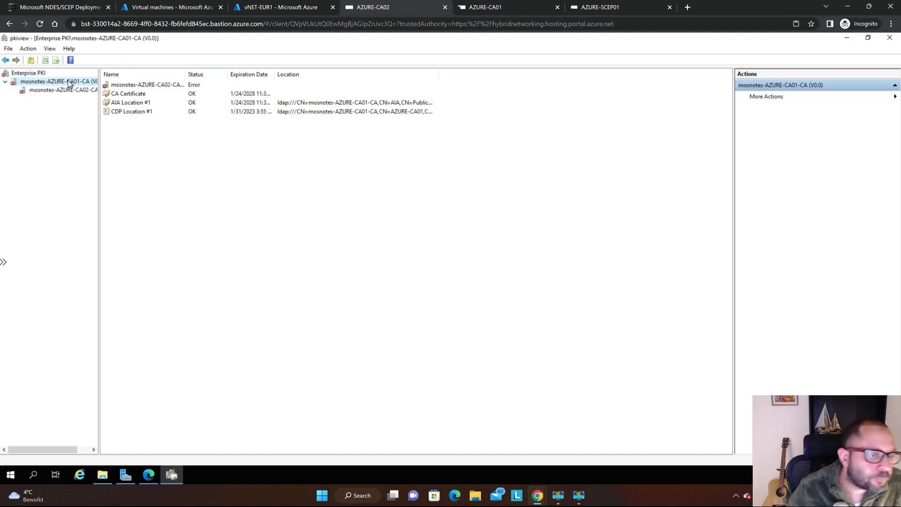
click(57, 92)
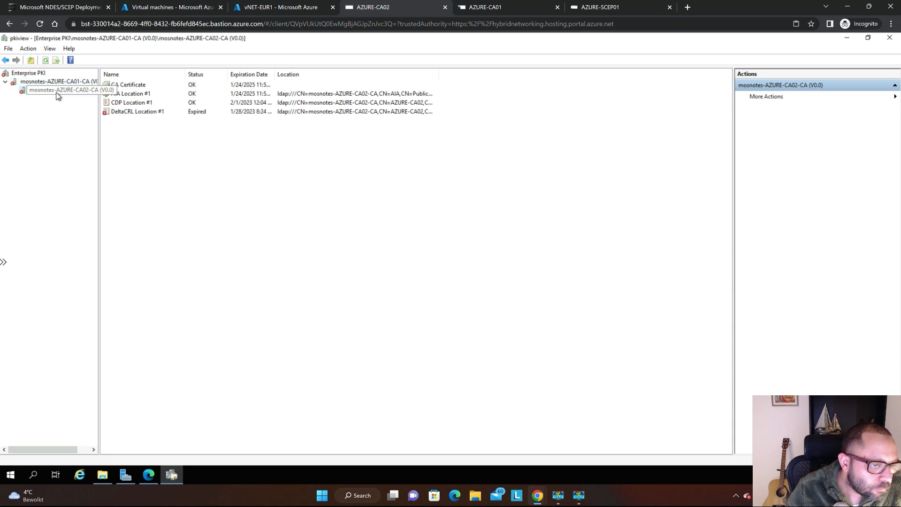
key(F5)
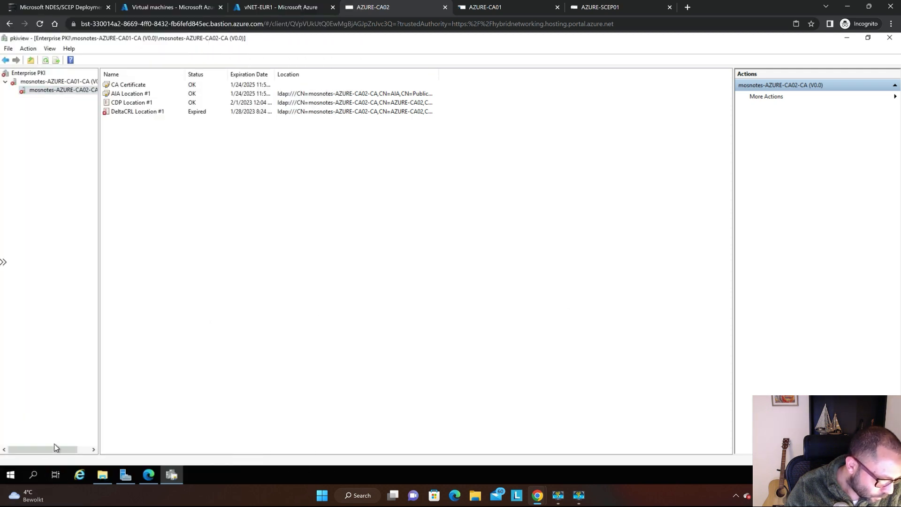
Run certsrv.msc on AZURE-CA02 and open the Revoked Certificates folder of mosnotes-AZURE-CA02-CA.
click(15, 474)
text(run)
key(Return)
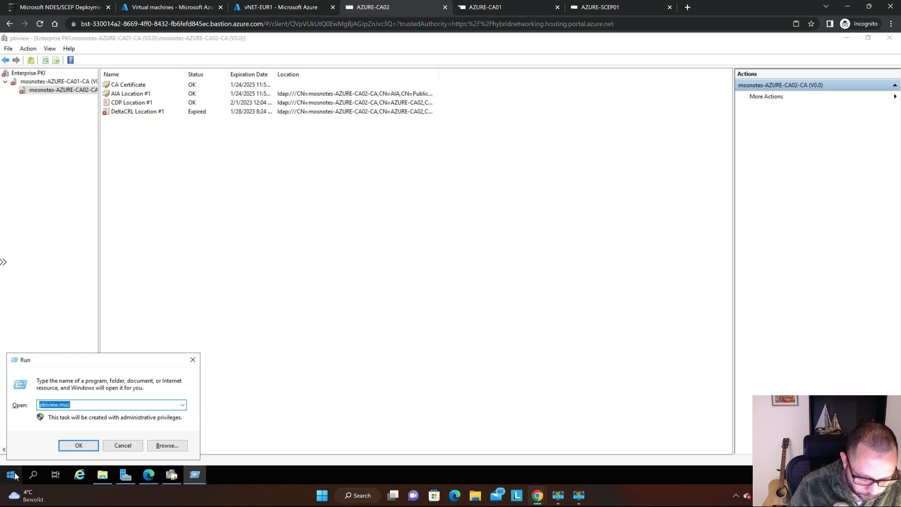
text(cer)
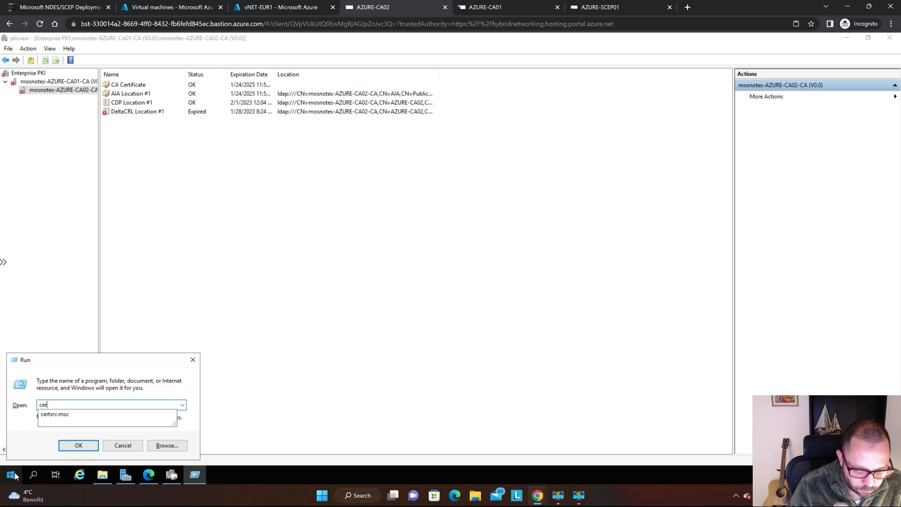
text(tsrv.msc)
key(Return)
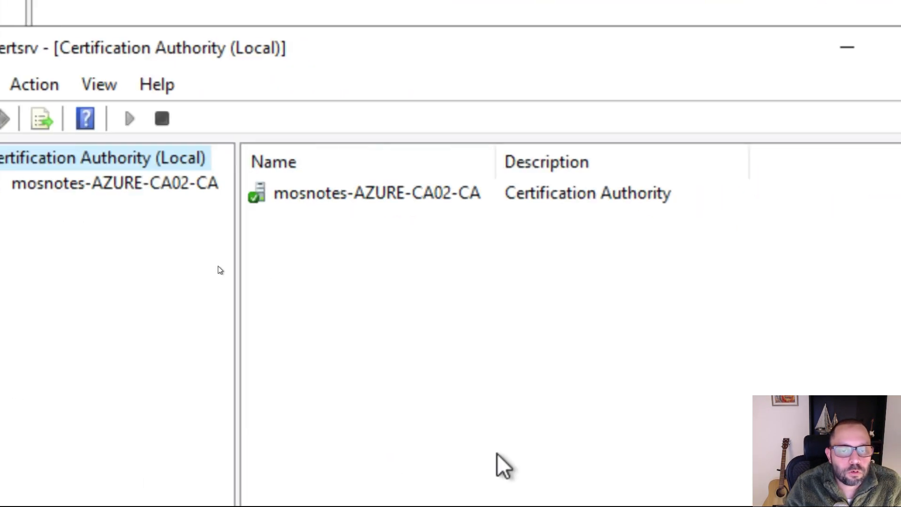
double_click(51, 183)
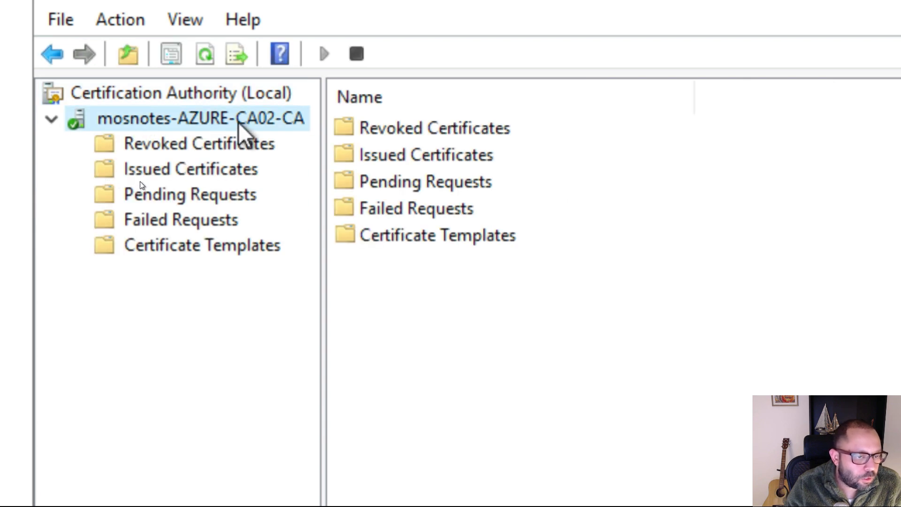
click(219, 146)
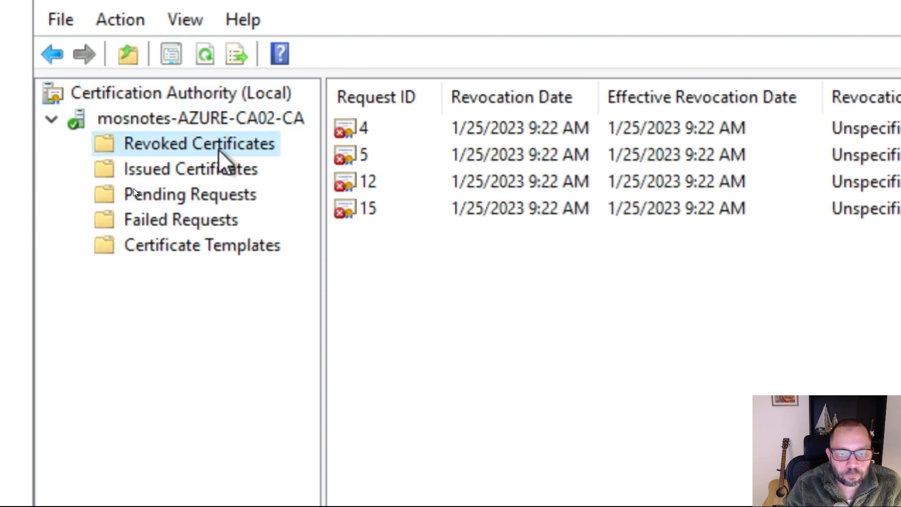
Try to publish a Delta CRL only from the Revoked Certificates folder of mosnotes-AZURE-CA02-CA.
key(super)
key(super)
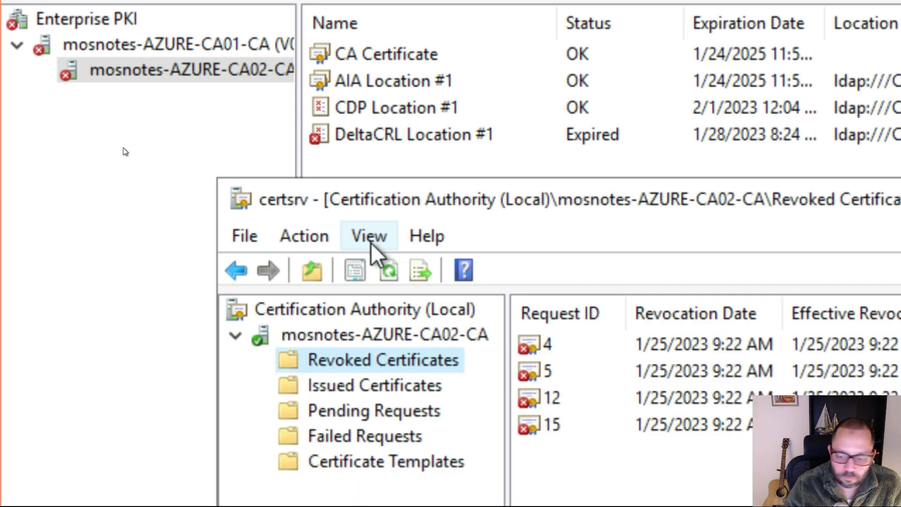
key(super)
key(super)
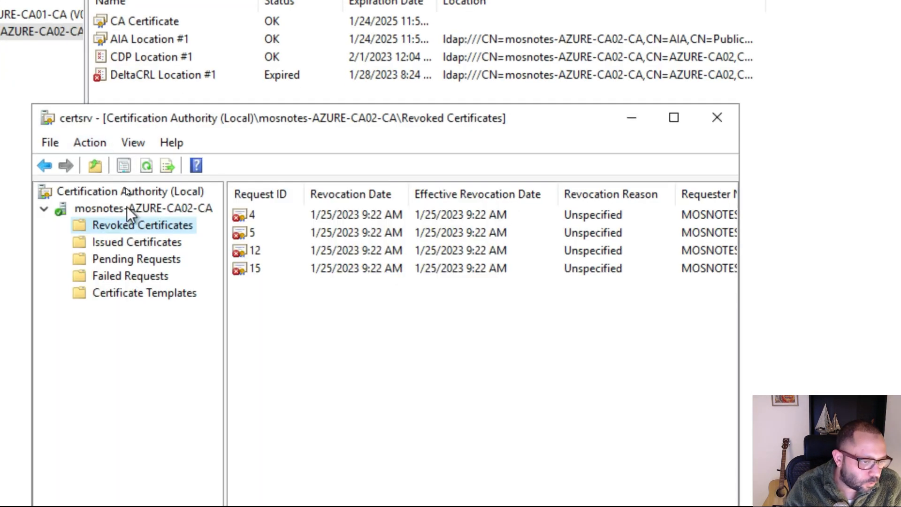
right_click(145, 232)
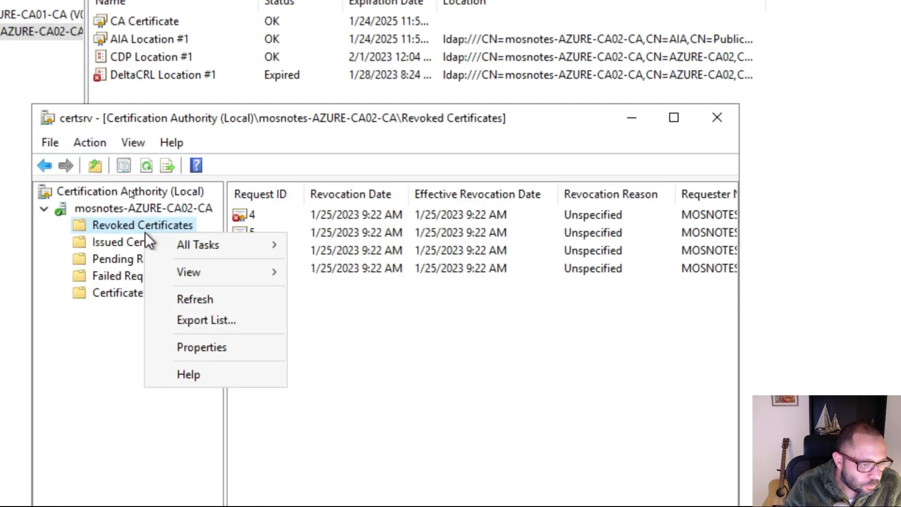
click(148, 229)
right_click(147, 229)
mouse_move(218, 247)
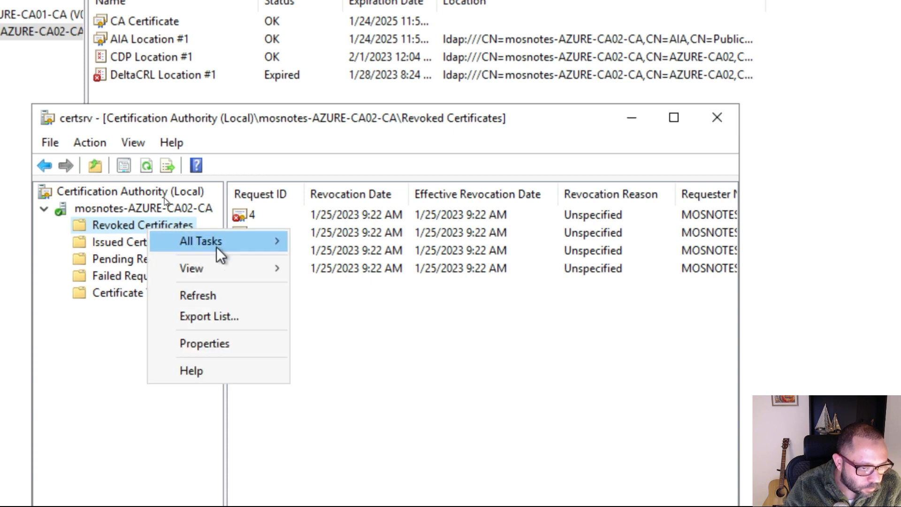
click(342, 247)
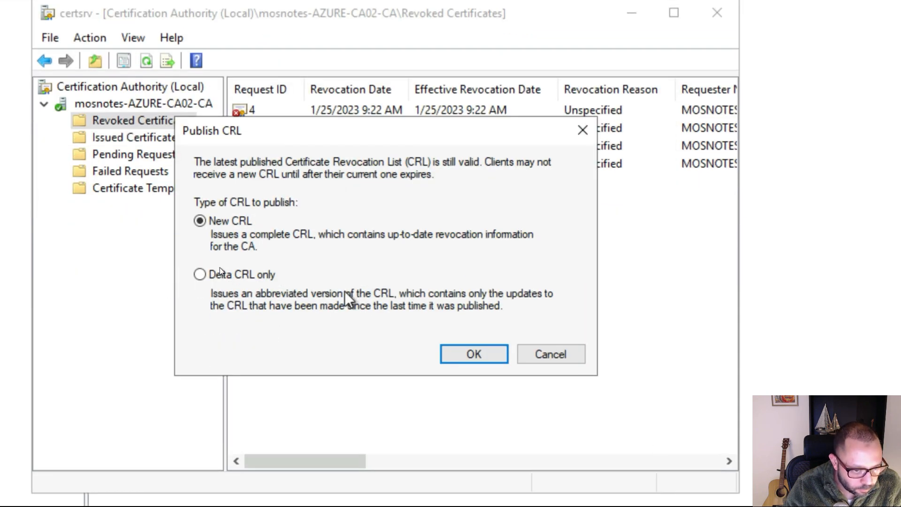
click(275, 276)
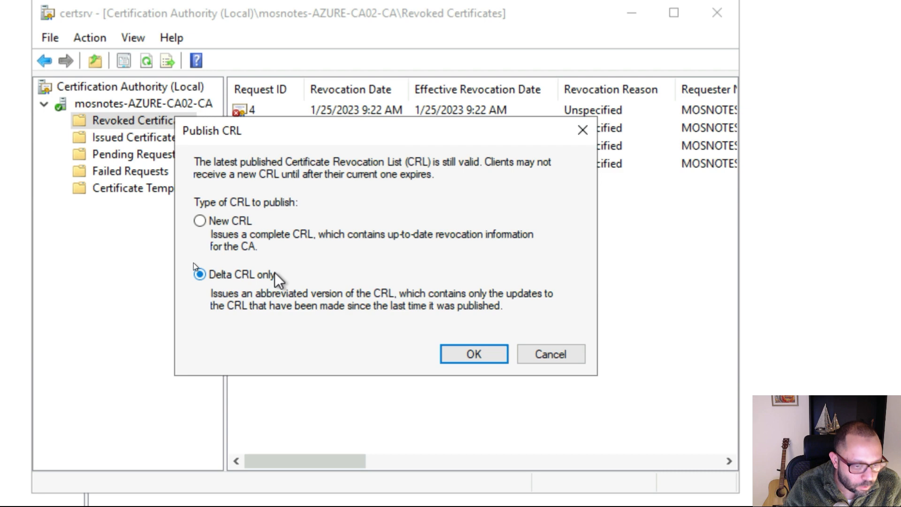
click(486, 358)
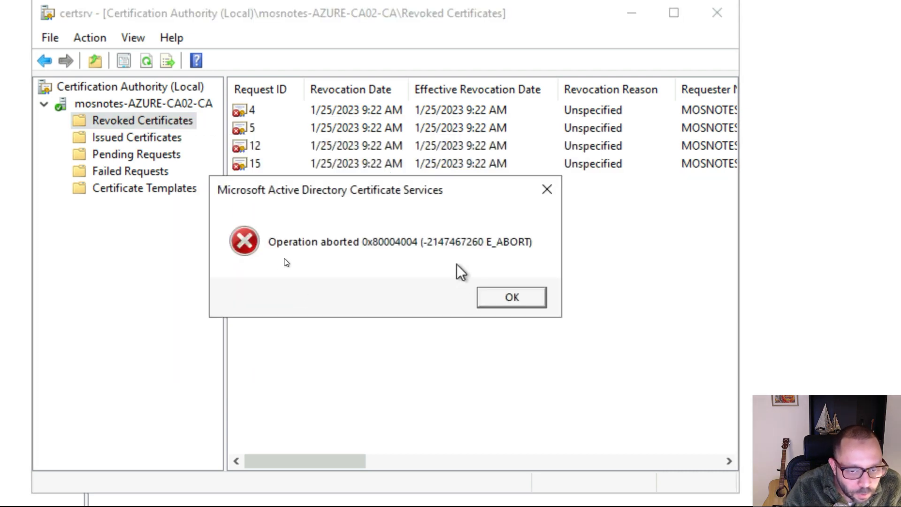
key(super+plus)
key(super)
key(super)
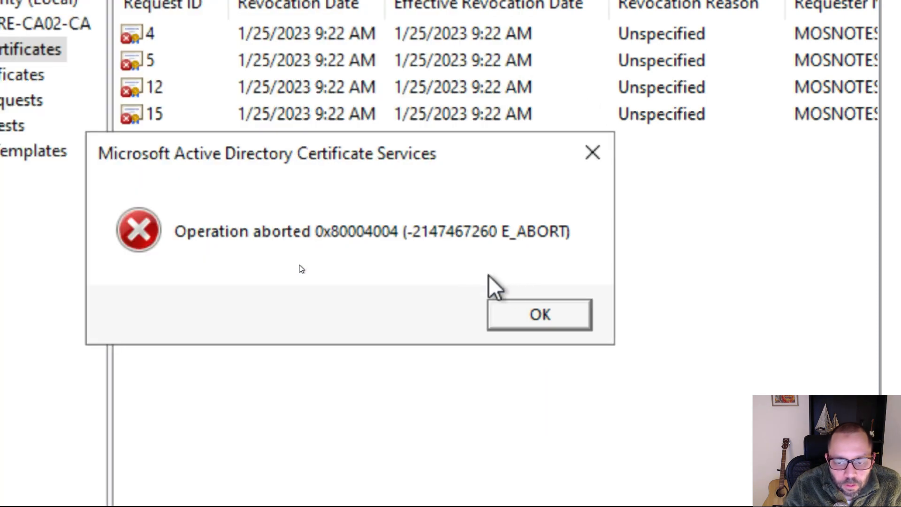
click(535, 315)
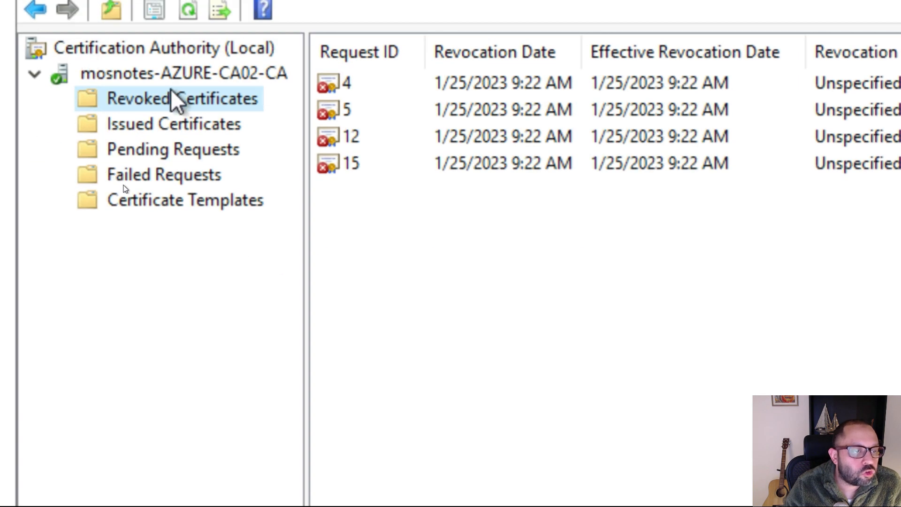
Publish a New CRL from the Revoked Certificates folder of mosnotes-AZURE-CA02-CA.
right_click(172, 94)
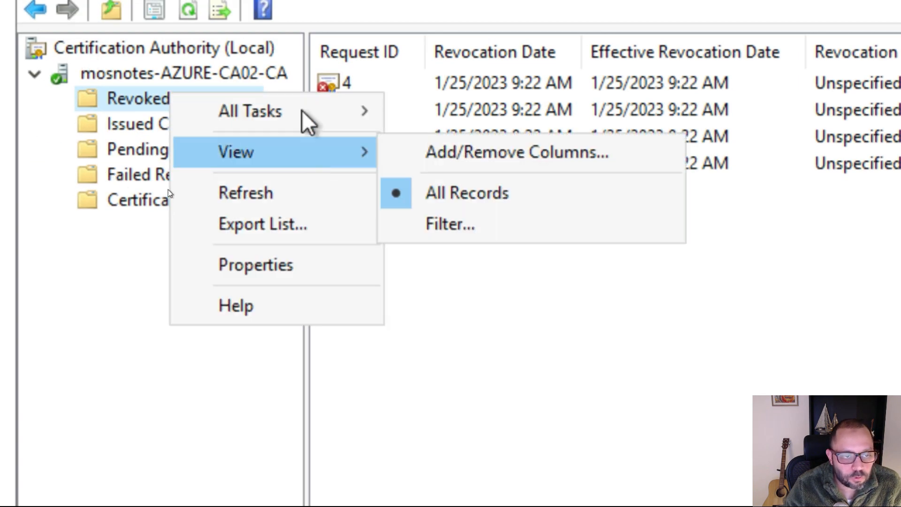
mouse_move(306, 113)
click(439, 115)
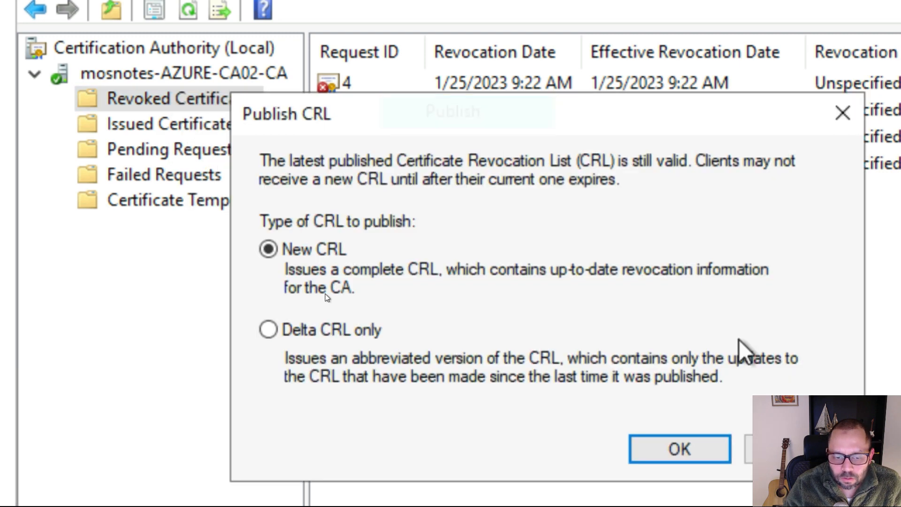
click(683, 447)
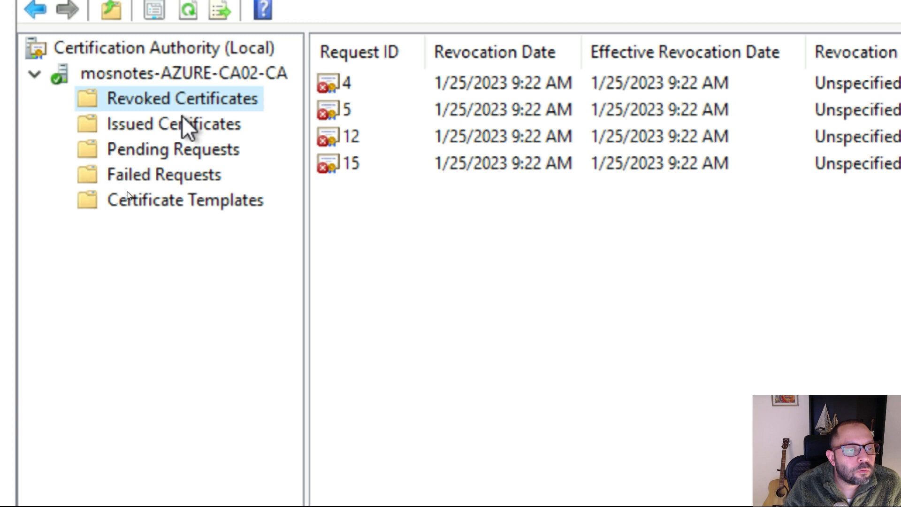
Publish a Delta CRL only from the Revoked Certificates folder of mosnotes-AZURE-CA02-CA.
right_click(182, 98)
mouse_move(288, 128)
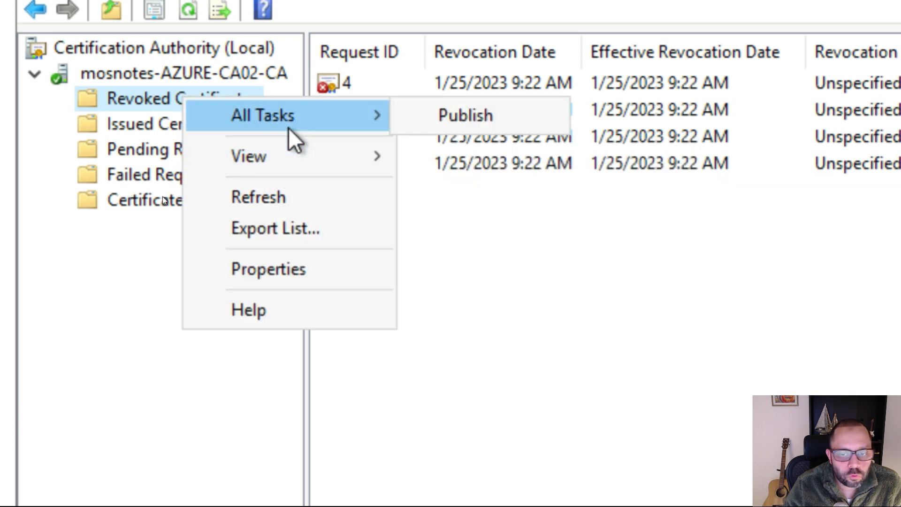
click(491, 116)
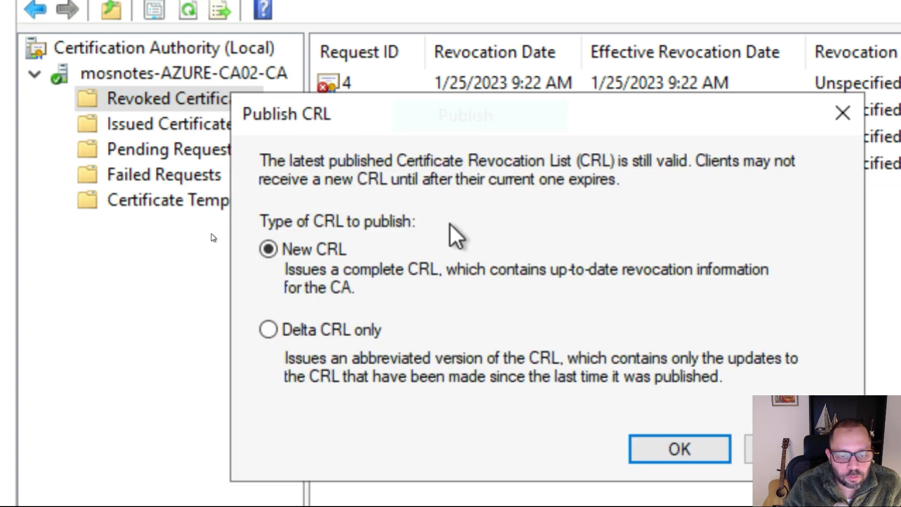
click(347, 326)
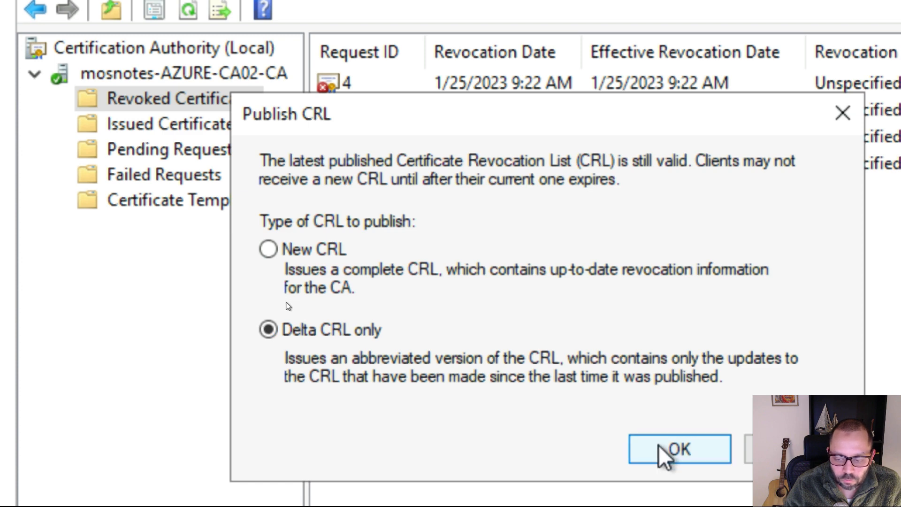
click(664, 455)
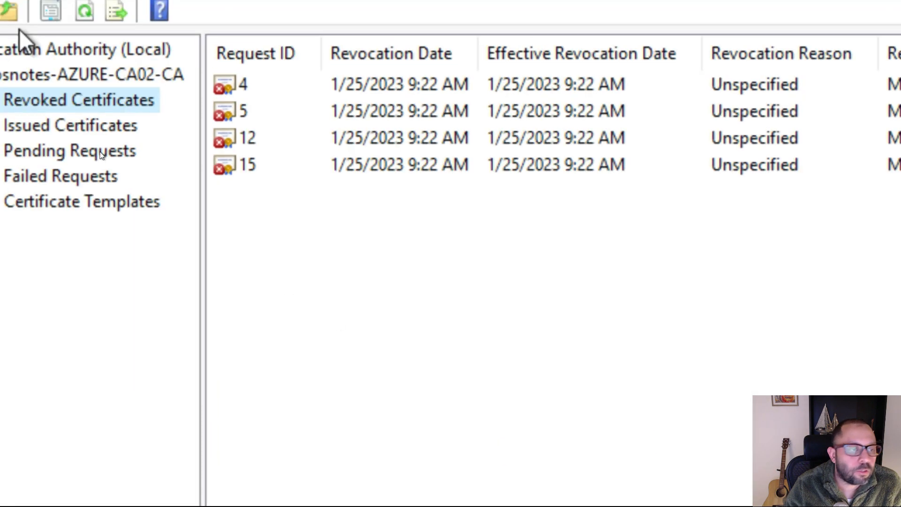
Check the effective and expiration dates of the CRLs and Delta CRLs in the Revoked Certificates properties, then close the properties.
right_click(77, 130)
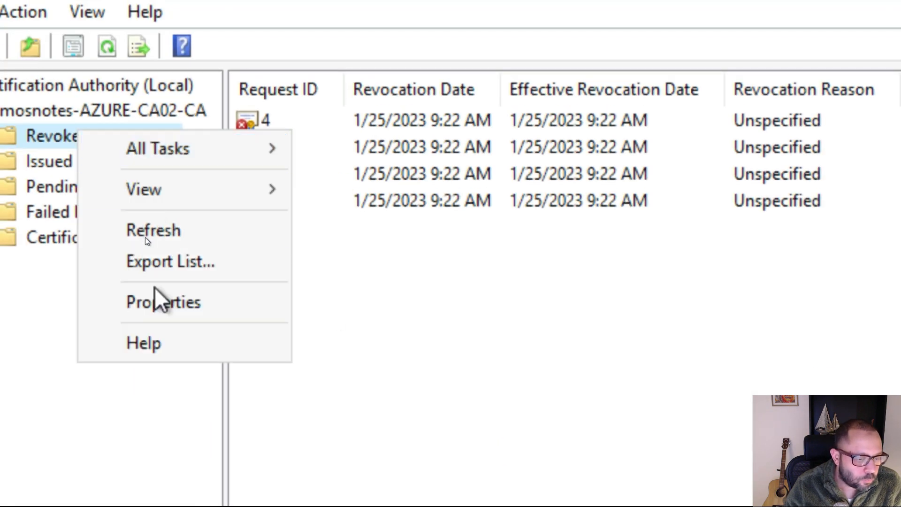
click(165, 310)
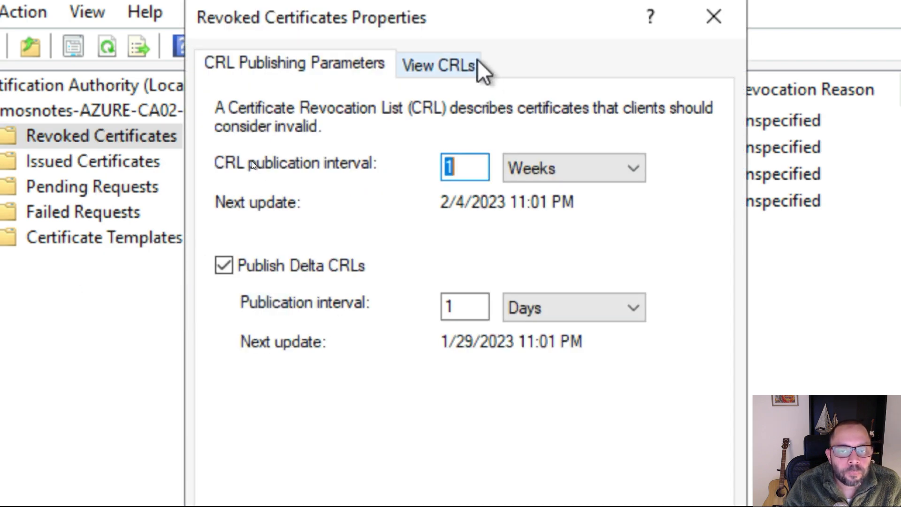
click(460, 68)
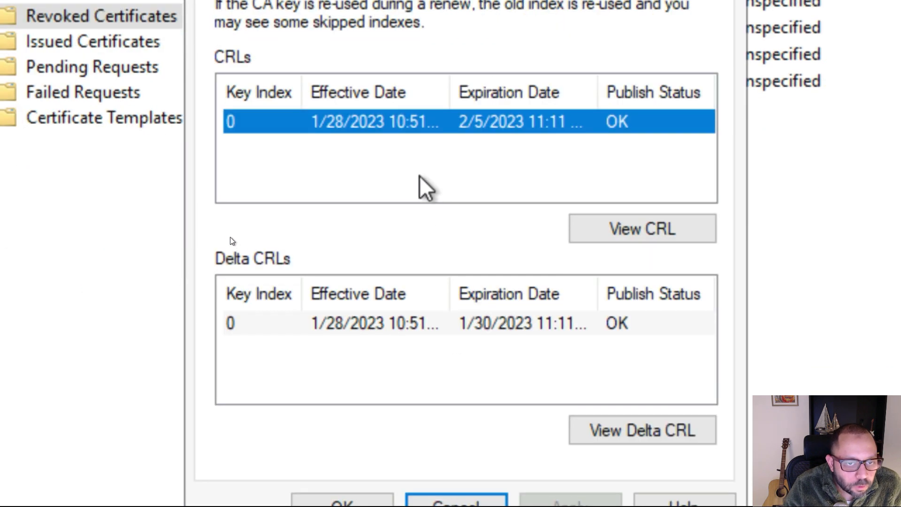
click(402, 151)
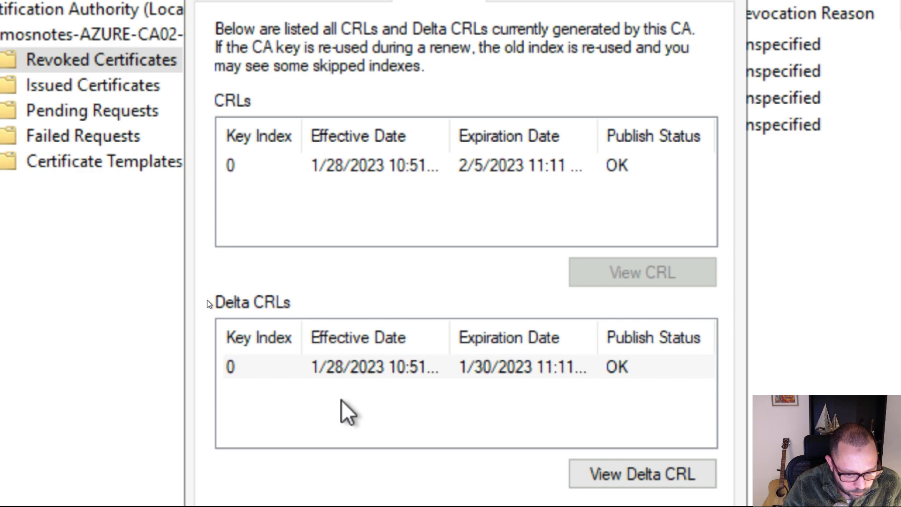
click(398, 393)
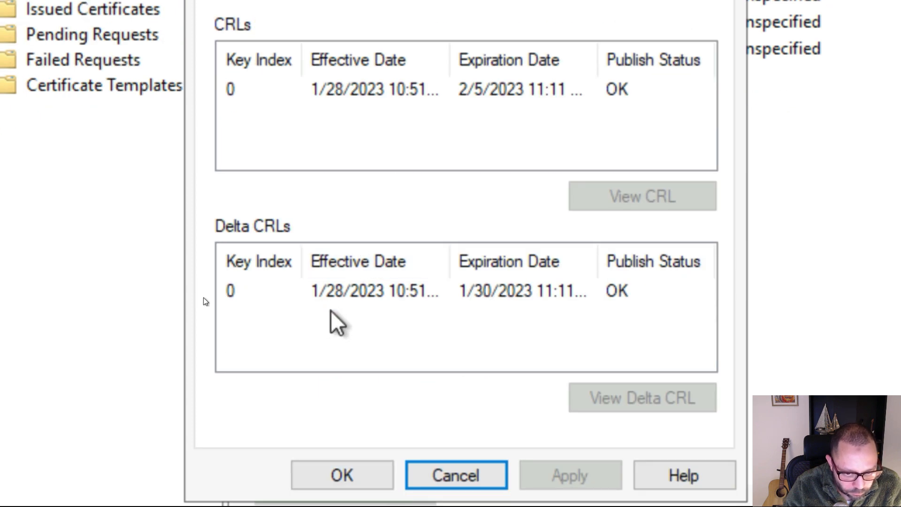
click(388, 311)
key(super)
key(super)
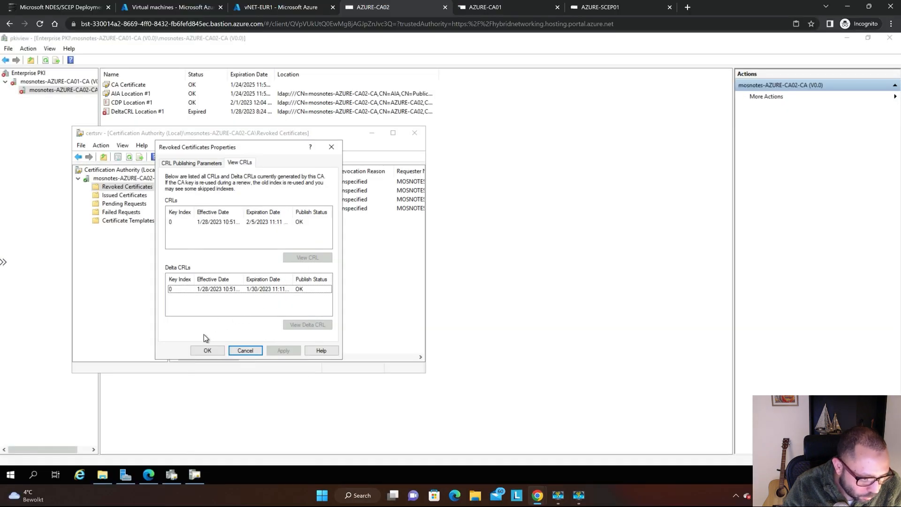
click(207, 351)
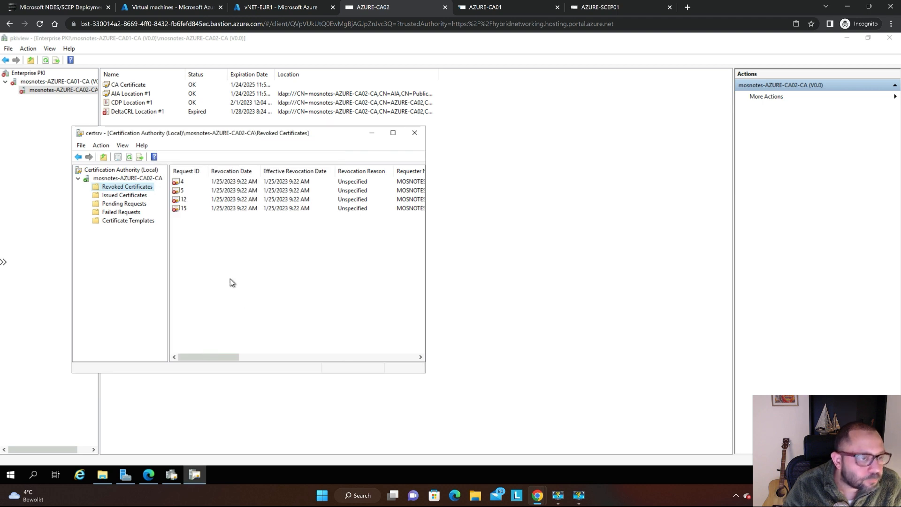
Refresh mosnotes-AZURE-CA02-CA in pkiview on AZURE-CA02 and check the status of DeltaCRL Location #1.
click(46, 168)
key(F5)
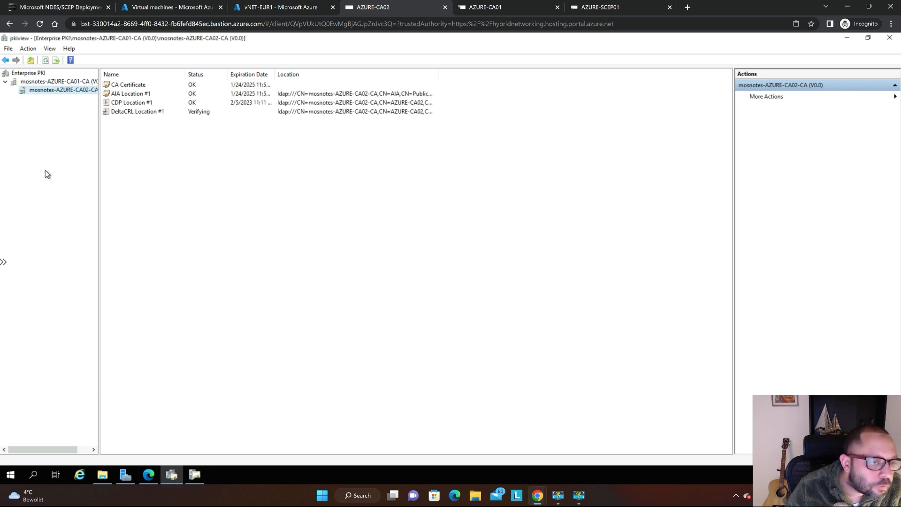
key(super)
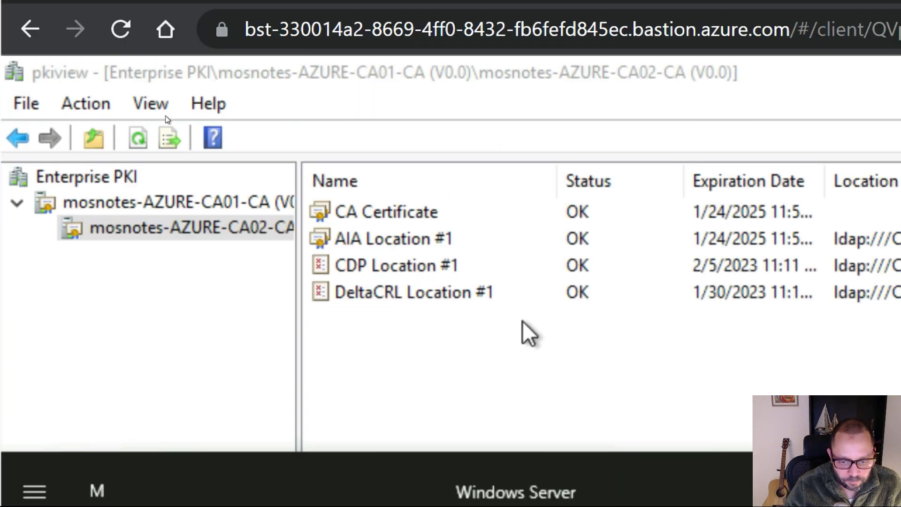
click(486, 295)
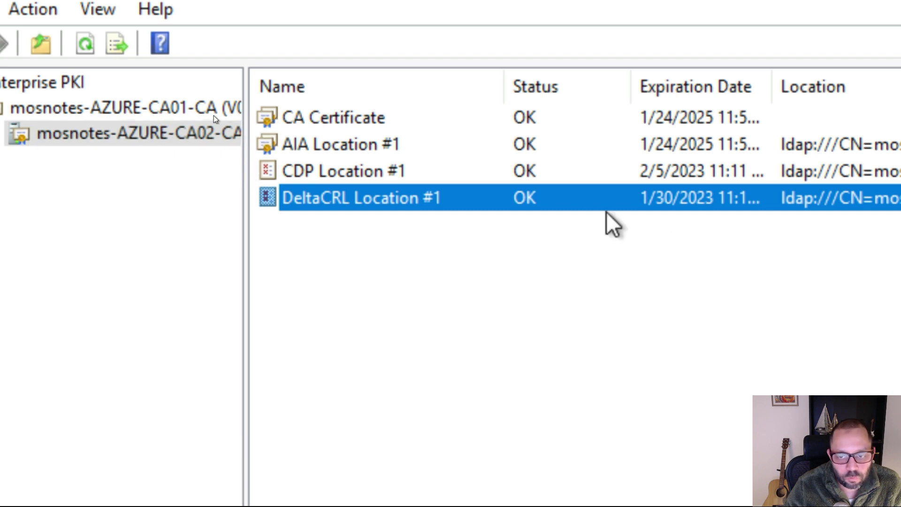
Compare the certificate, AIA and CDP statuses of mosnotes-AZURE-CA01-CA and mosnotes-AZURE-CA02-CA in pkiview.
click(178, 107)
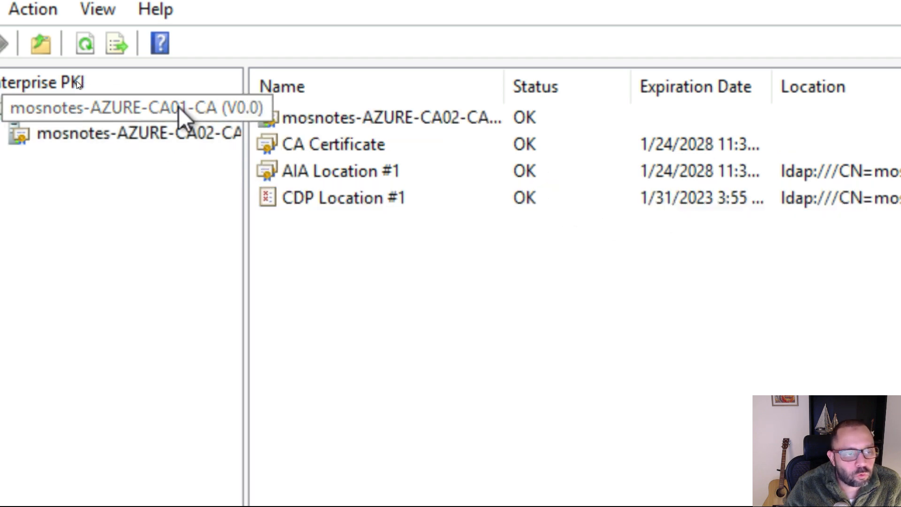
click(157, 134)
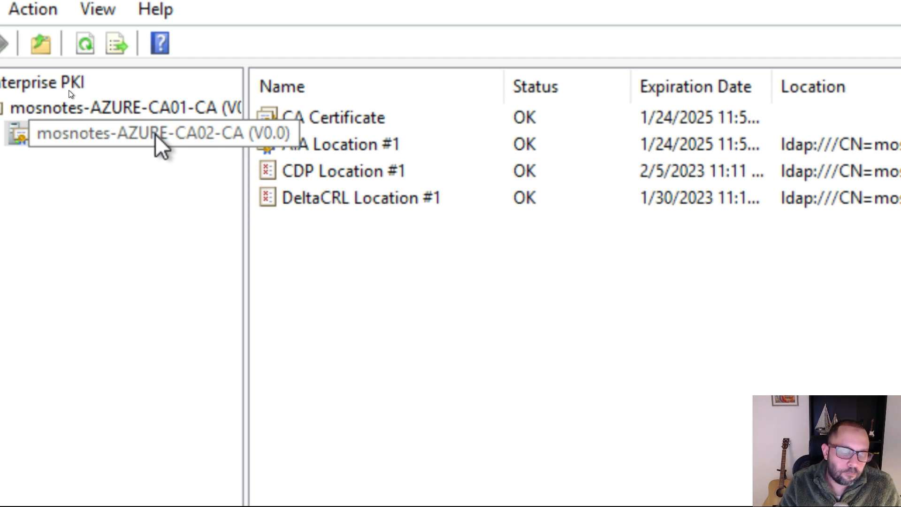
click(112, 106)
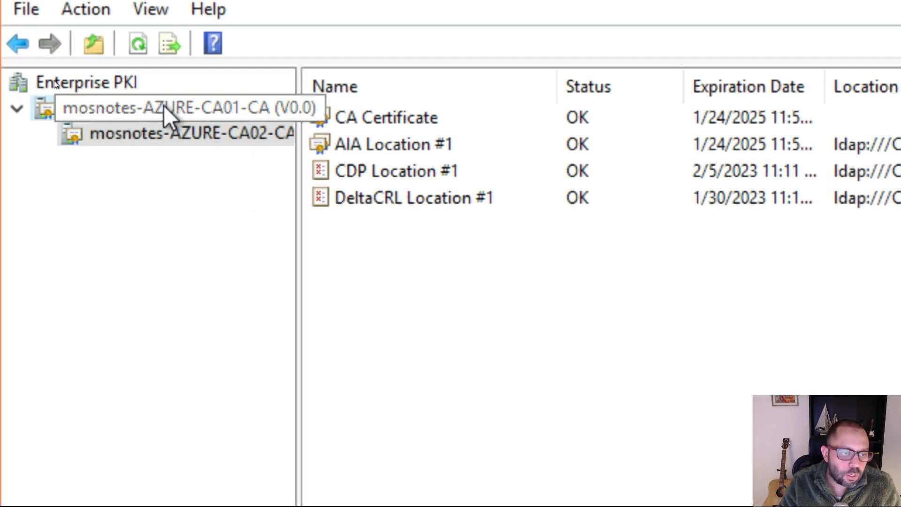
click(179, 134)
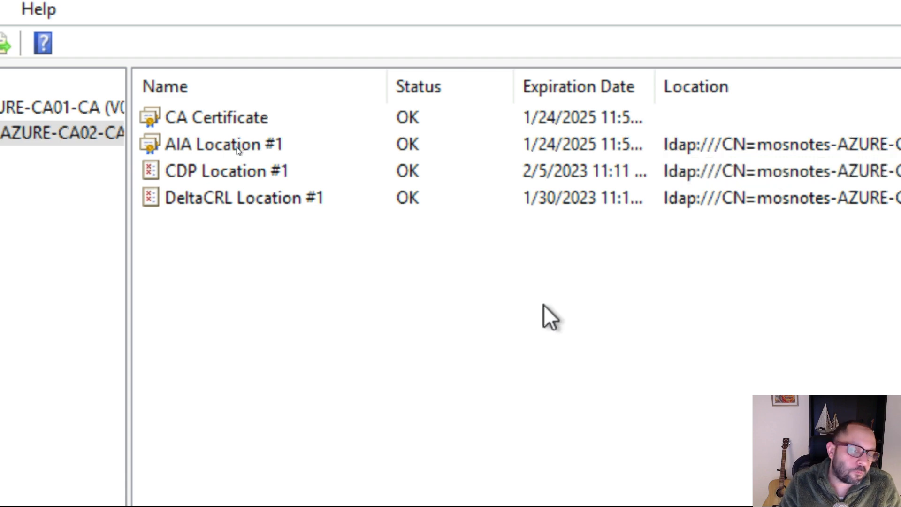
key(super)
click(842, 323)
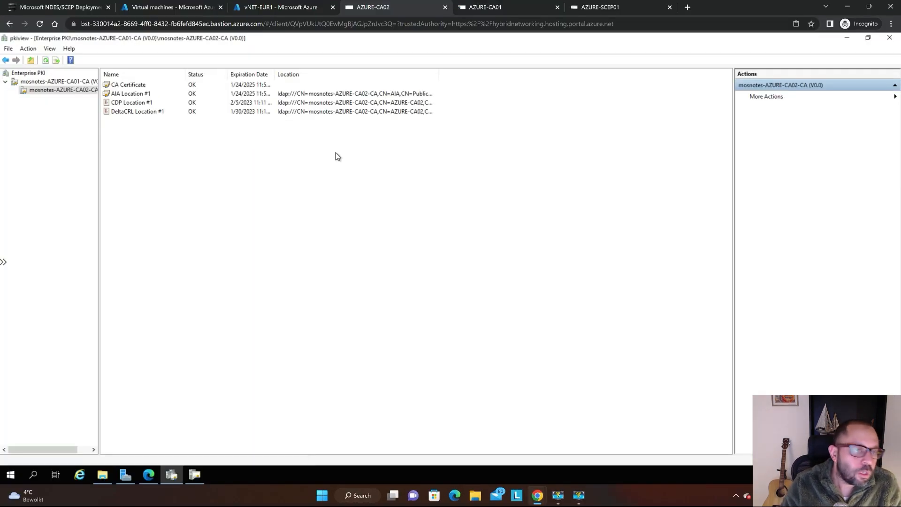
Switch to the AZURE-SCEP01 session, refresh mosnotes-AZURE-CA02-CA in pkiview, and check the status of mosnotes-AZURE-CA01-CA.
key(ctrl+shift+Tab)
key(ctrl+shift+Tab)
key(ctrl+shift+Tab)
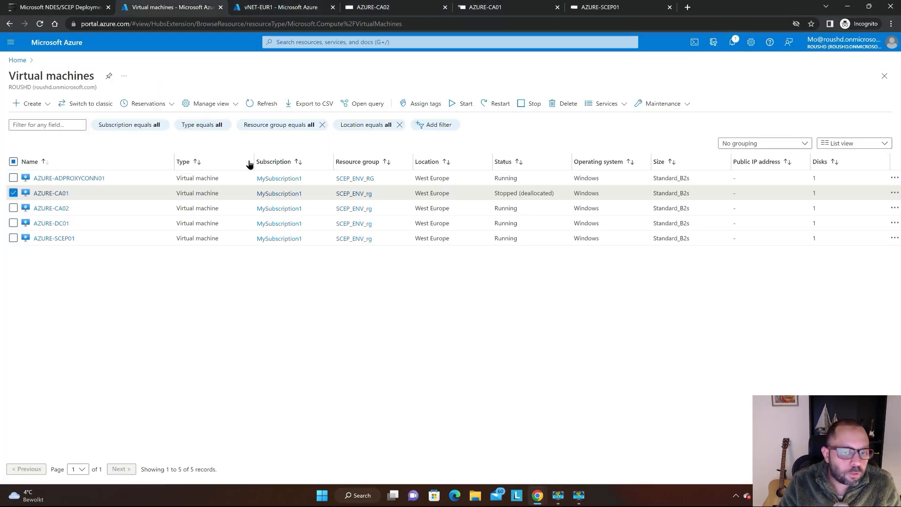
key(ctrl+Tab)
key(ctrl+Tab)
key(ctrl+Tab)
key(ctrl+Tab)
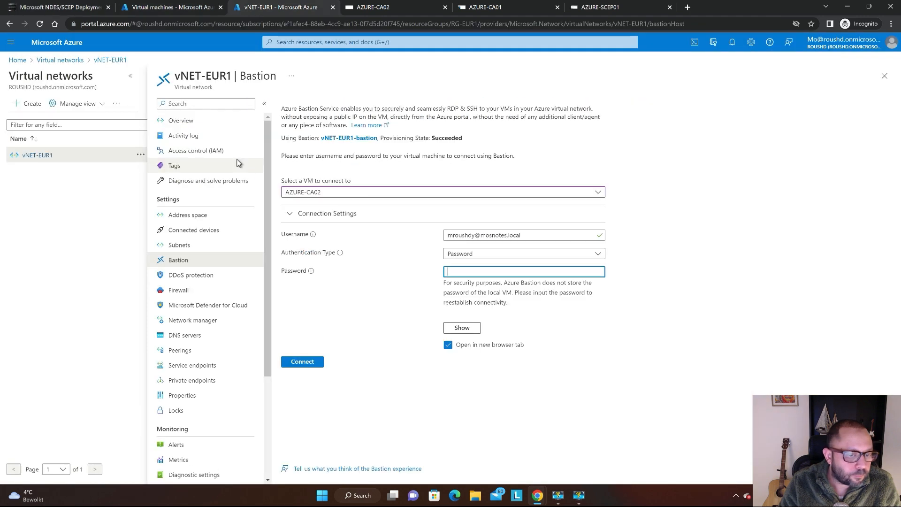
key(ctrl+Tab)
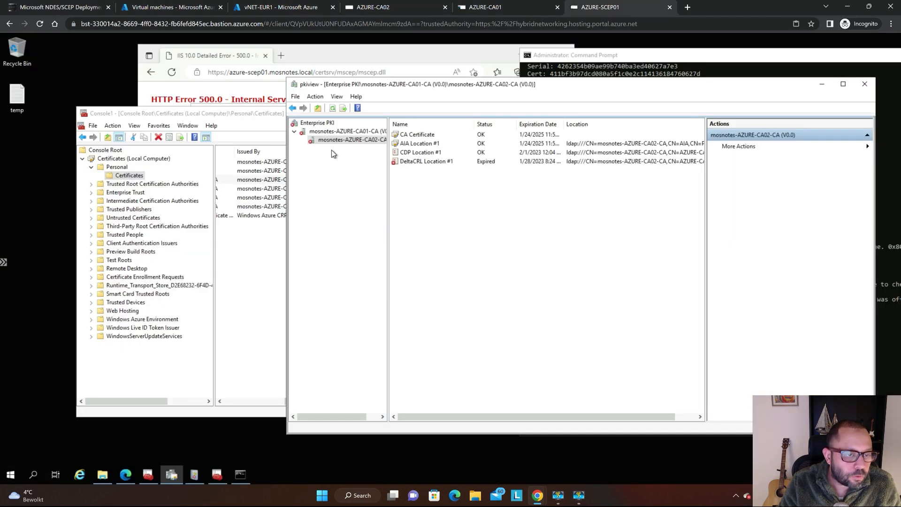
click(232, 100)
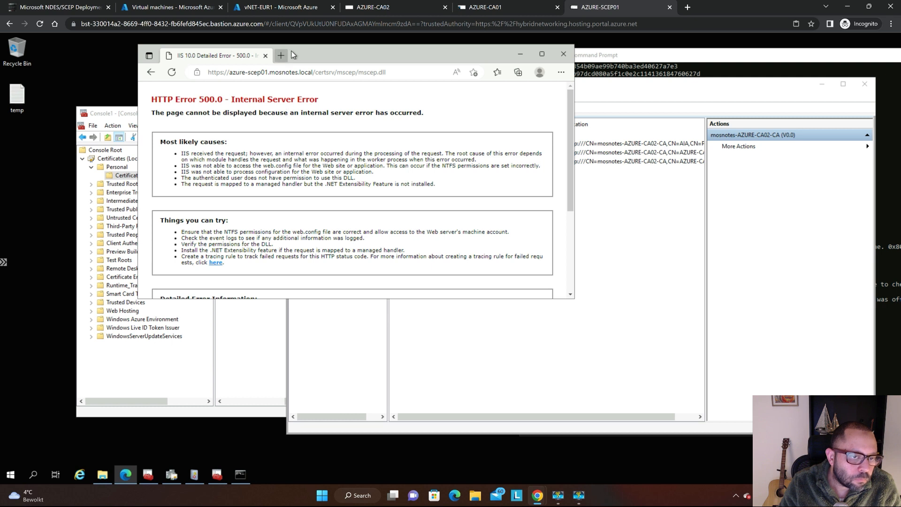
click(503, 348)
key(F5)
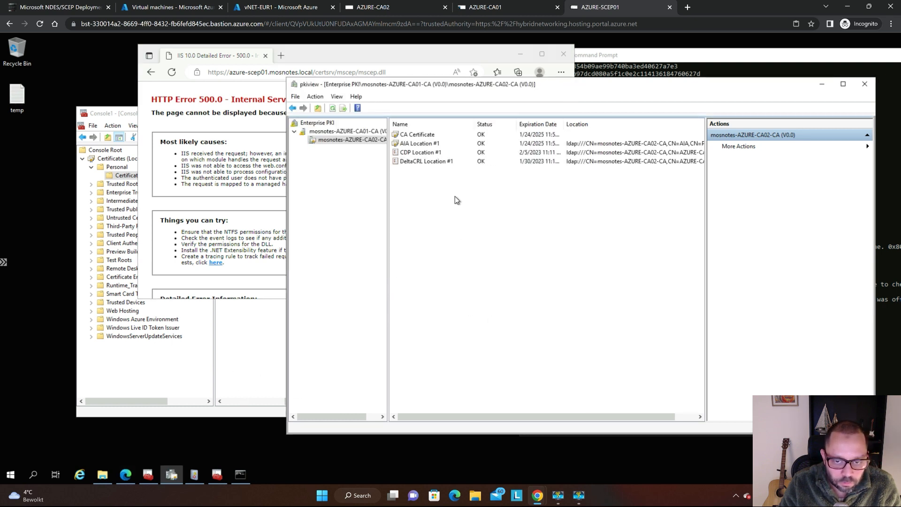
click(351, 132)
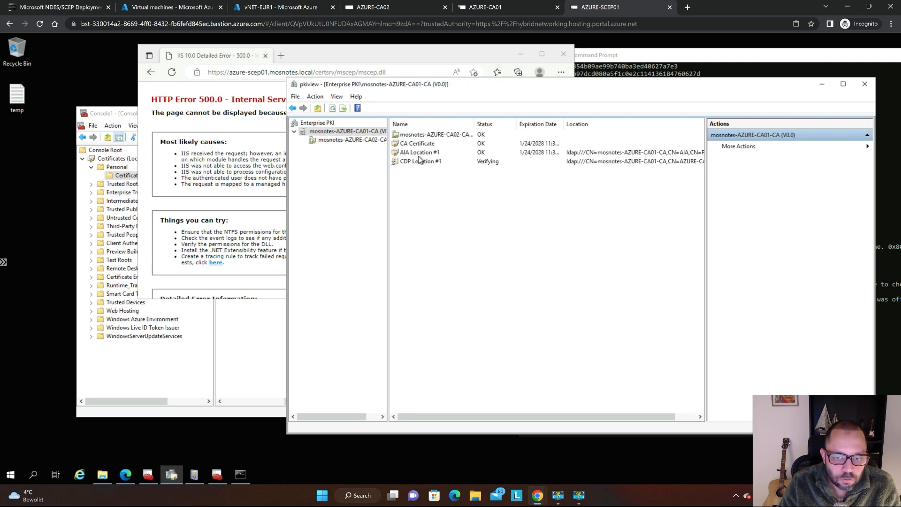
Restart IIS on AZURE-SCEP01 by running iisreset in the administrator Command Prompt, and move its window clear for viewing.
click(231, 154)
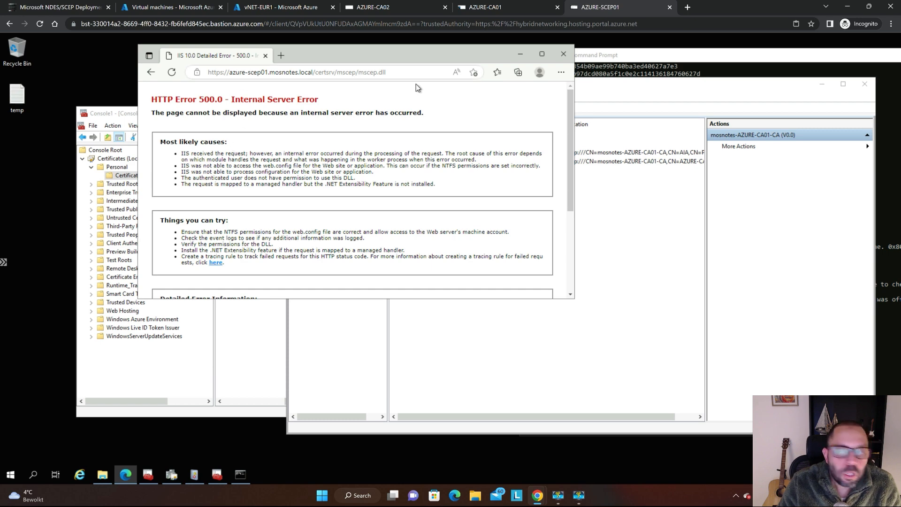
click(696, 66)
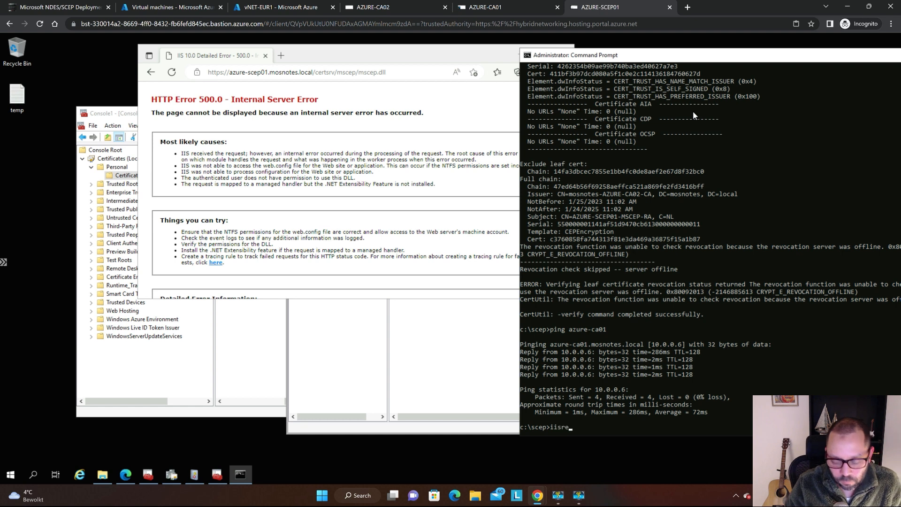
key(Return)
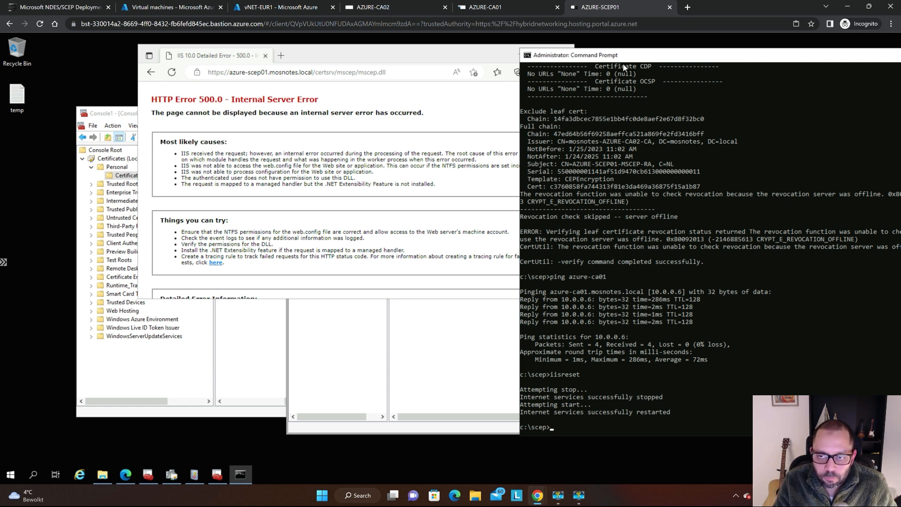
drag(615, 58, 524, 65)
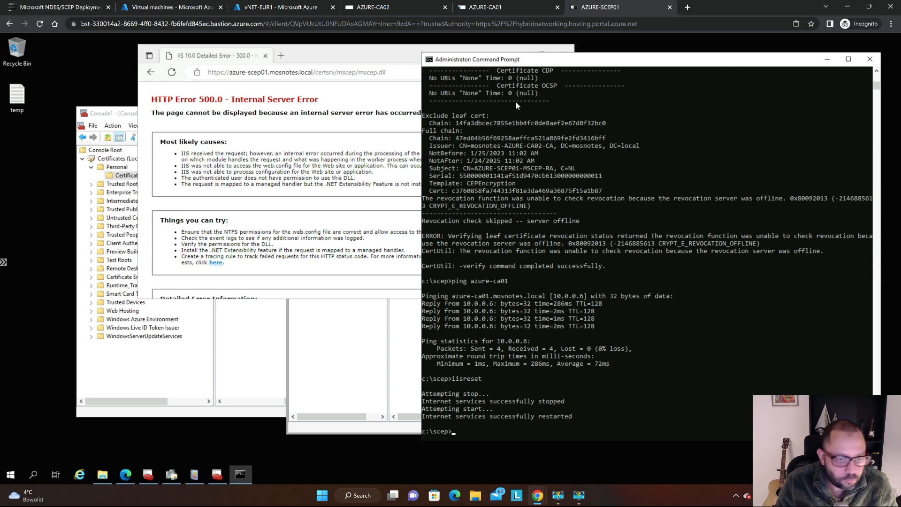
Reload the azure-scep01.mosnotes.local/certsrv/mscep/mscep.dll page and reposition its browser window over the Command Prompt.
click(313, 145)
key(F5)
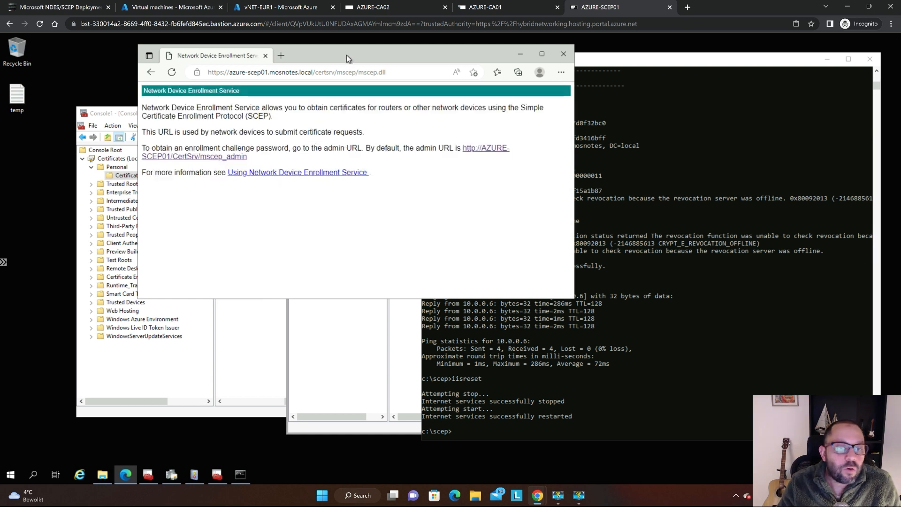
drag(409, 54, 569, 61)
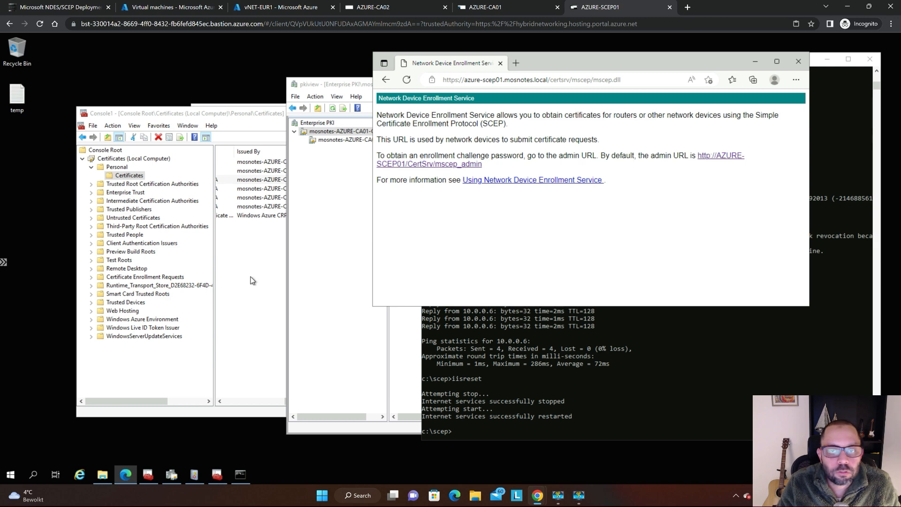
Look at the pkiview status in the AZURE-CA01 session, then return to the AZURE-CA02 session.
key(ctrl+shift+Tab)
click(453, 213)
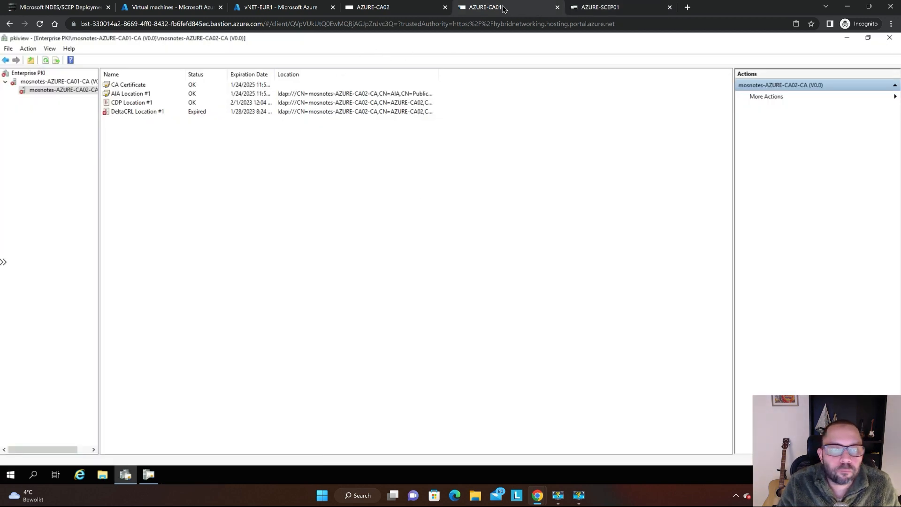
key(super+plus)
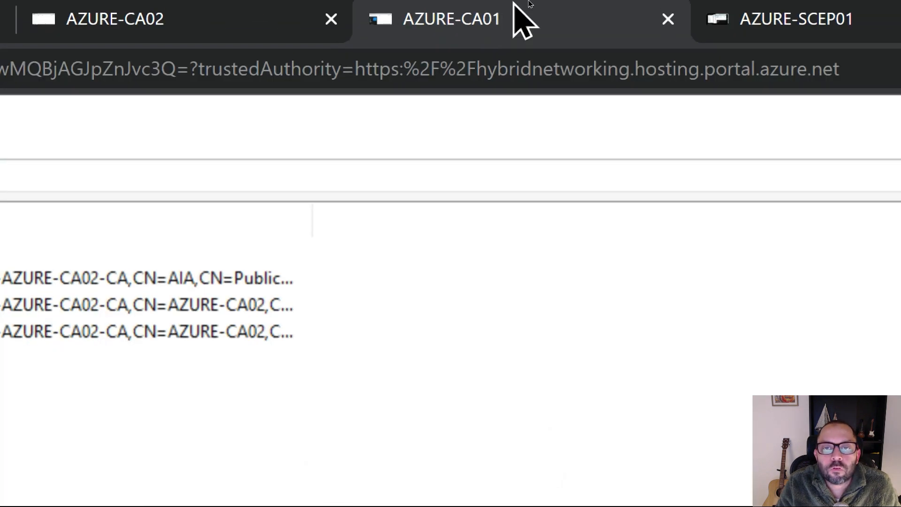
click(196, 32)
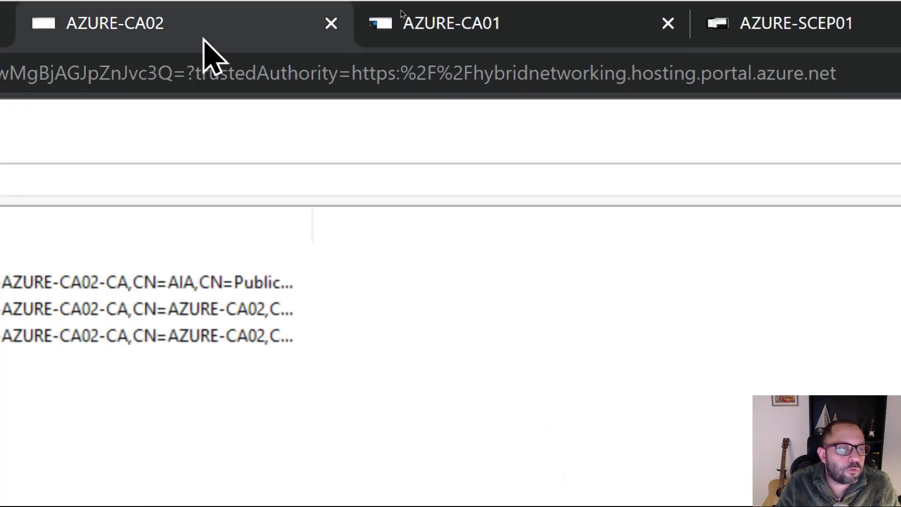
key(super+Escape)
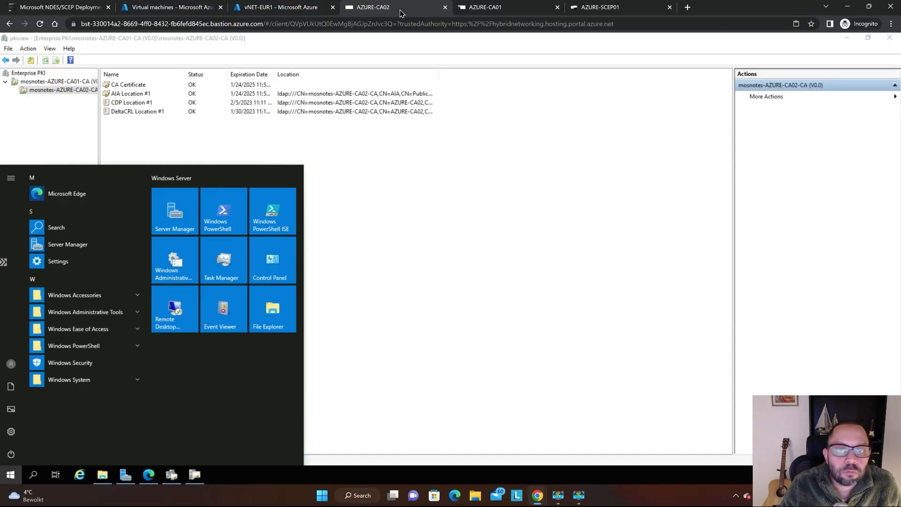
Switch to the AZURE-CA01 session and open the \\localhost network location through Run.
click(483, 7)
click(418, 327)
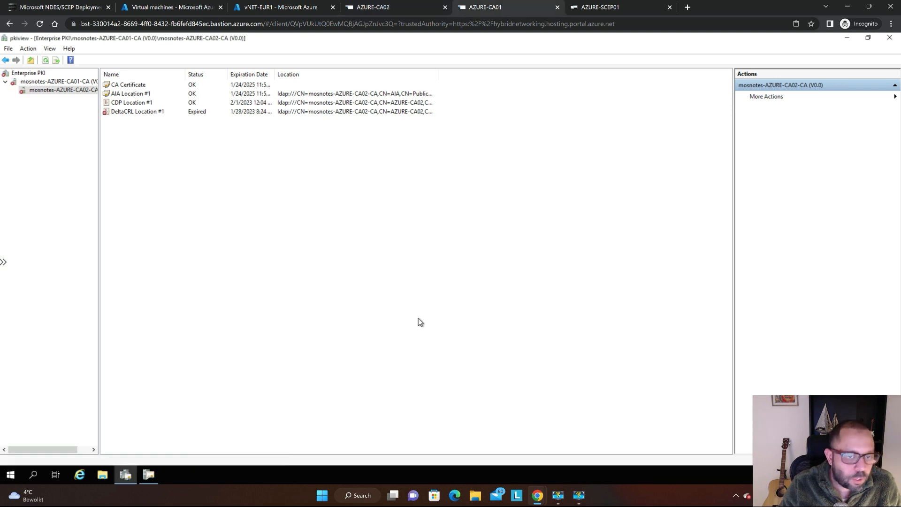
click(12, 476)
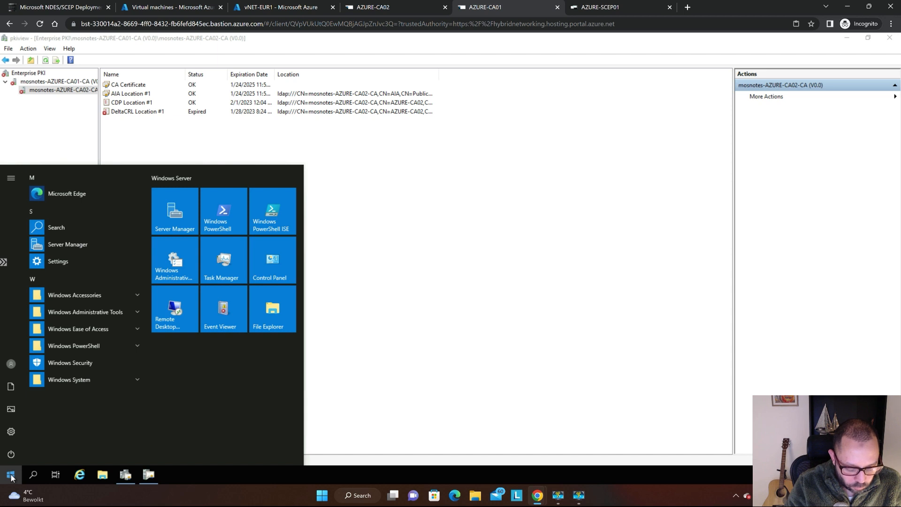
text(run)
key(Return)
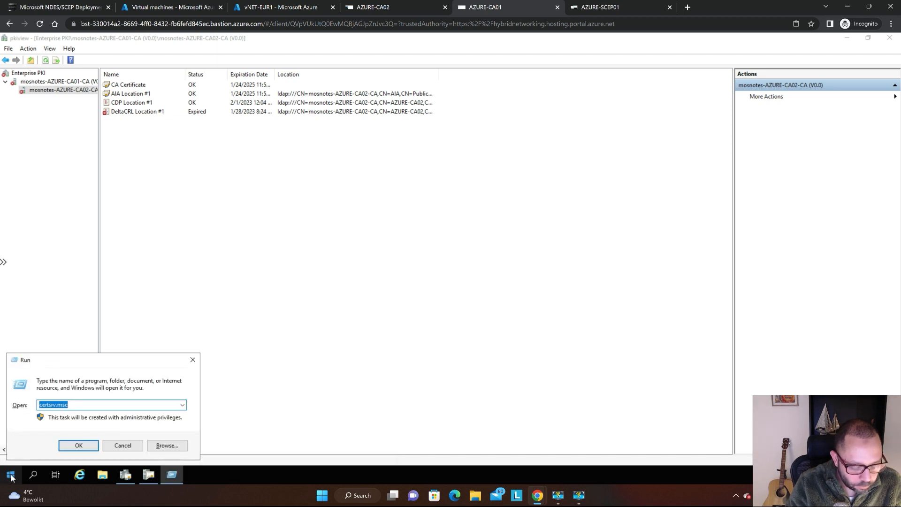
text(\\localhost)
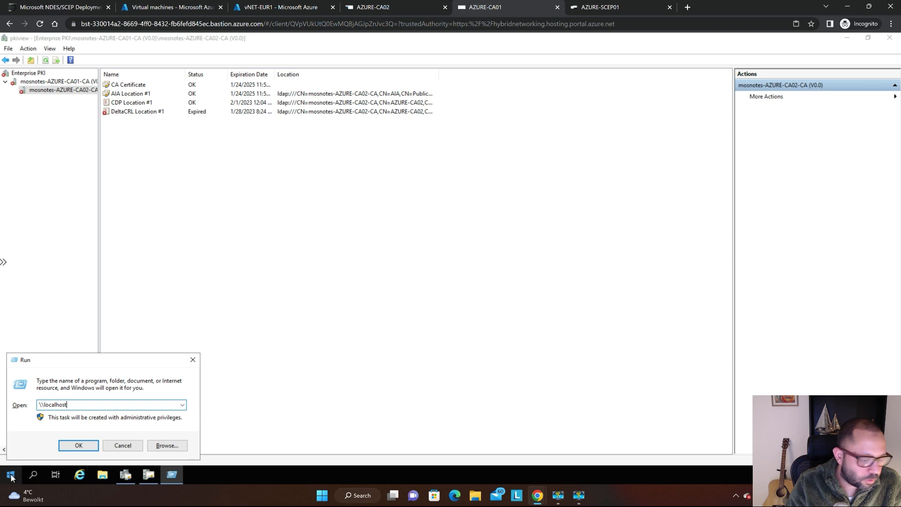
key(Return)
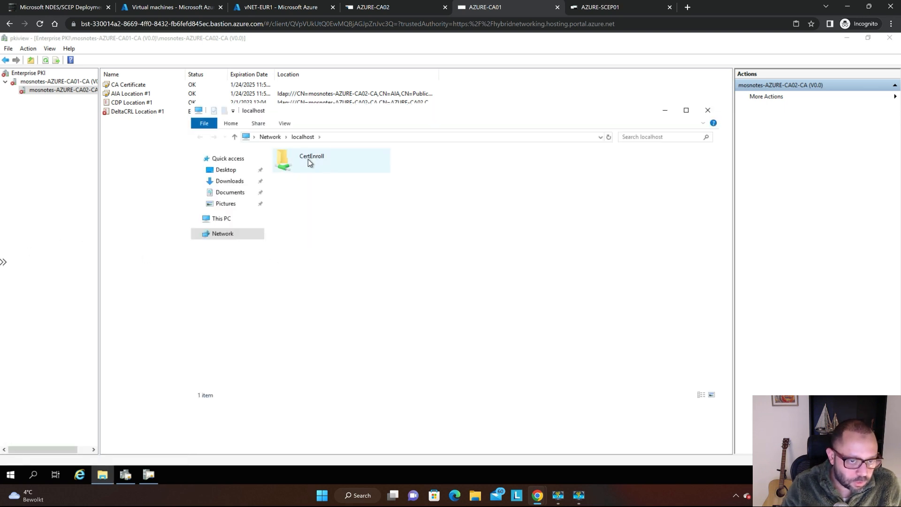
Open the CertEnroll share on localhost and widen its Name column to fit the full file names.
key(super+plus)
key(super+plus)
click(309, 159)
double_click(309, 160)
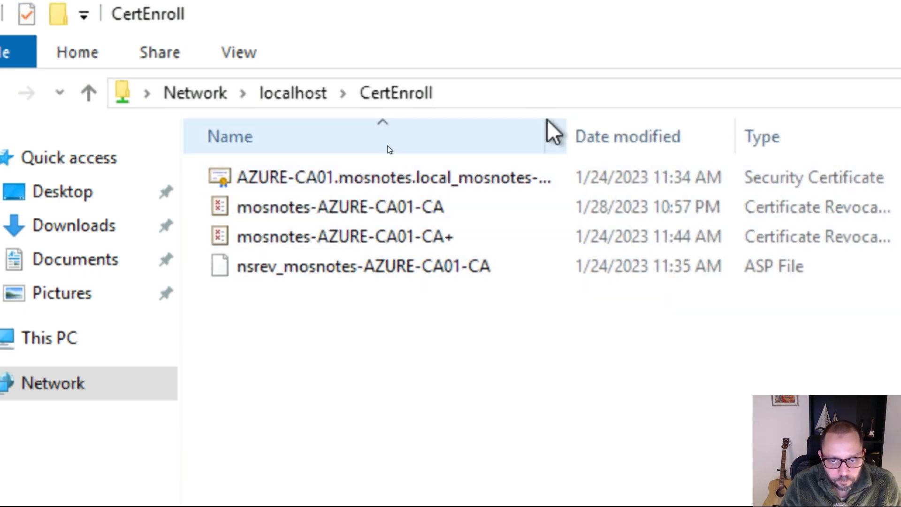
drag(573, 129, 790, 168)
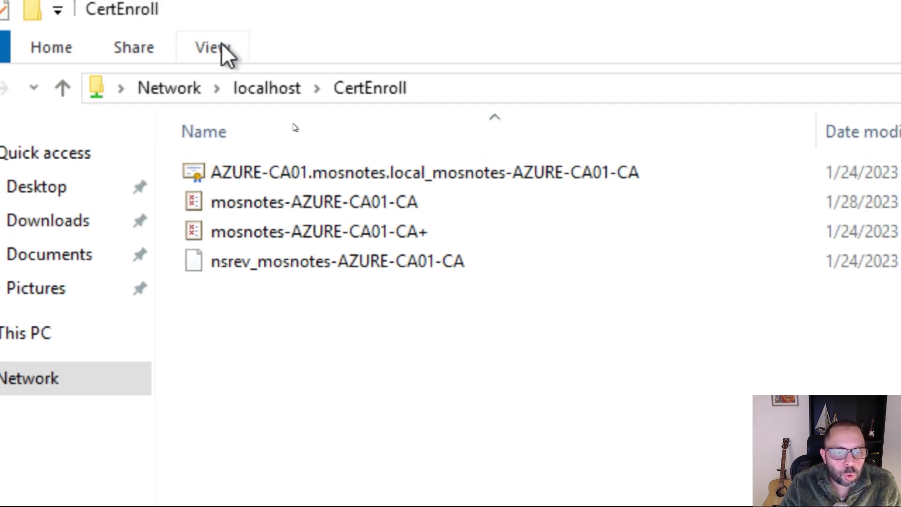
Turn off "Hide extensions for known file types" in Folder Options and apply the change.
click(220, 30)
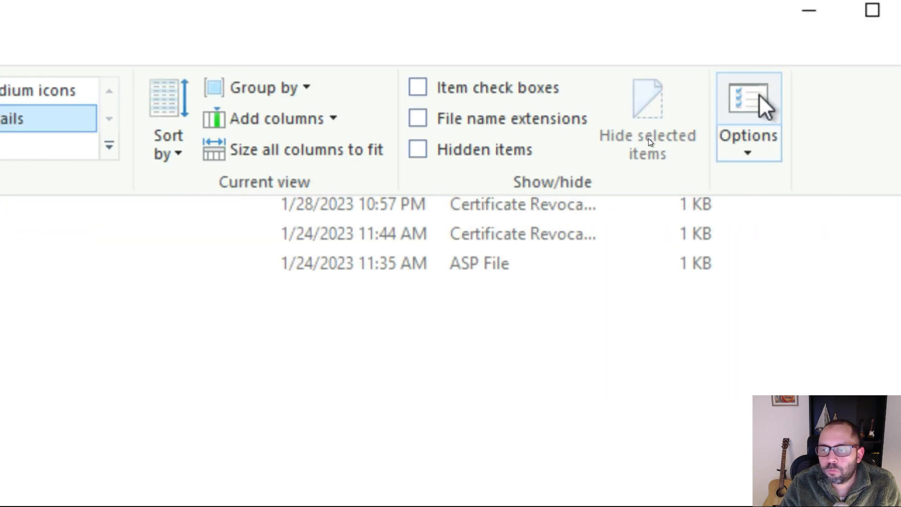
click(760, 102)
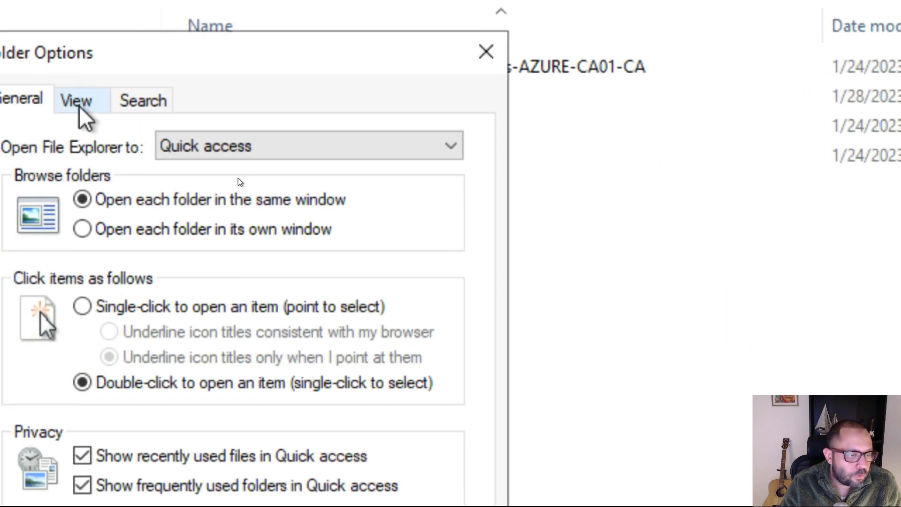
click(76, 101)
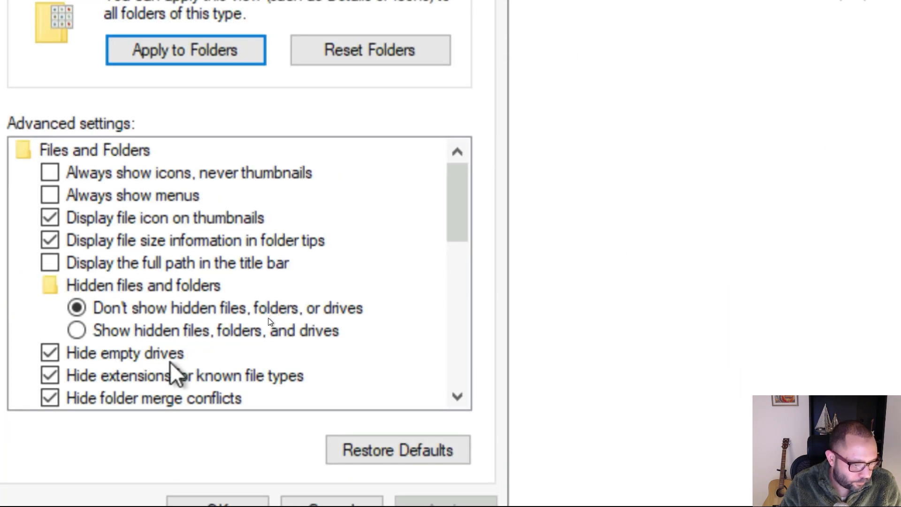
click(180, 376)
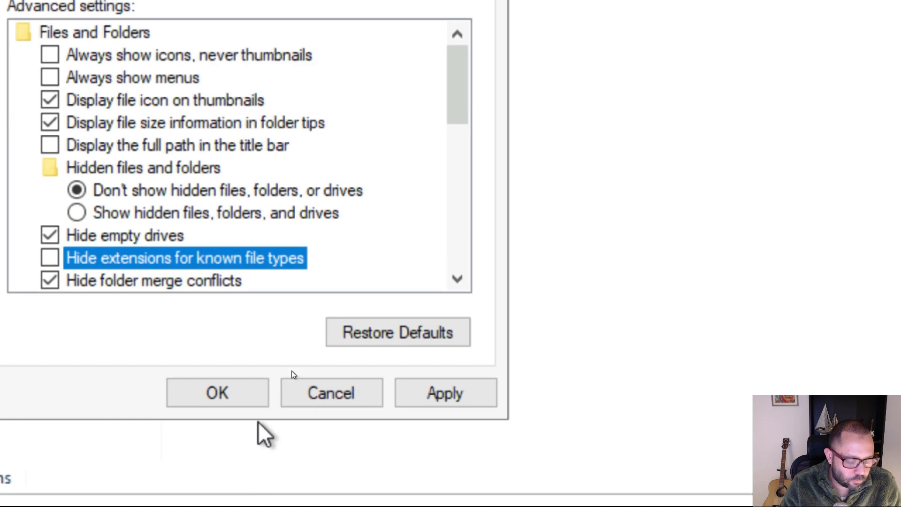
click(233, 403)
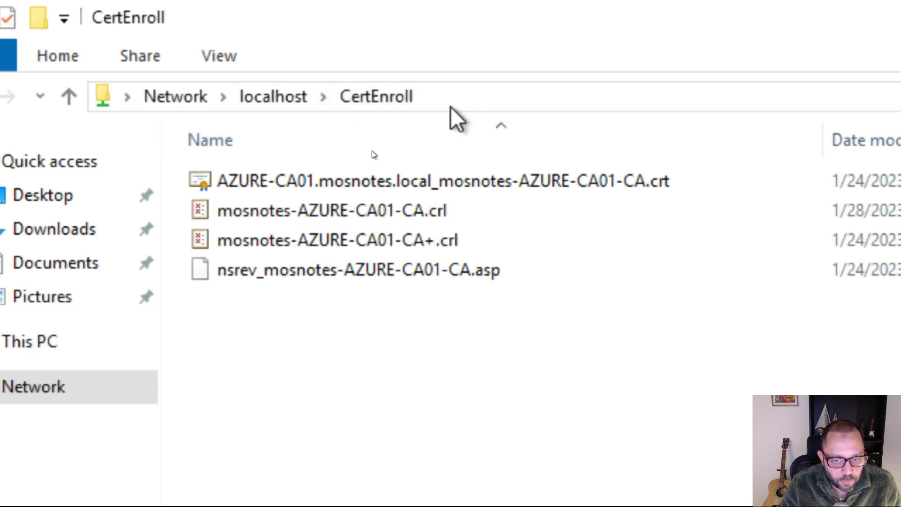
Check the mosnotes-AZURE-CA01-CA.crl and mosnotes-AZURE-CA01-CA+.crl files in CertEnroll, then return to pkiview.
click(495, 205)
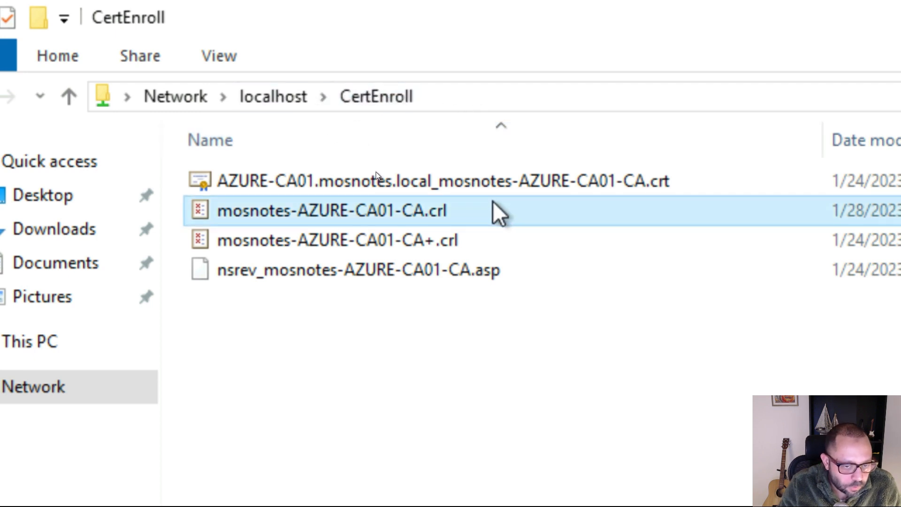
click(523, 247)
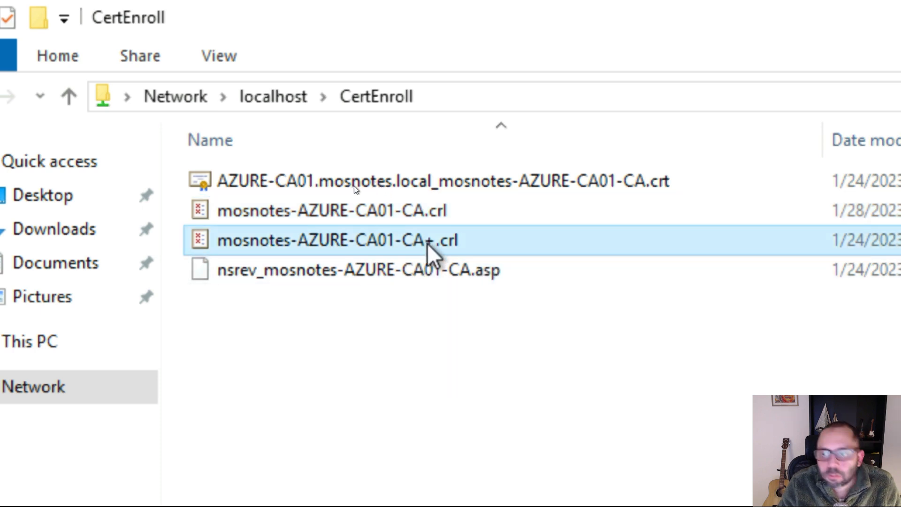
key(super+Escape)
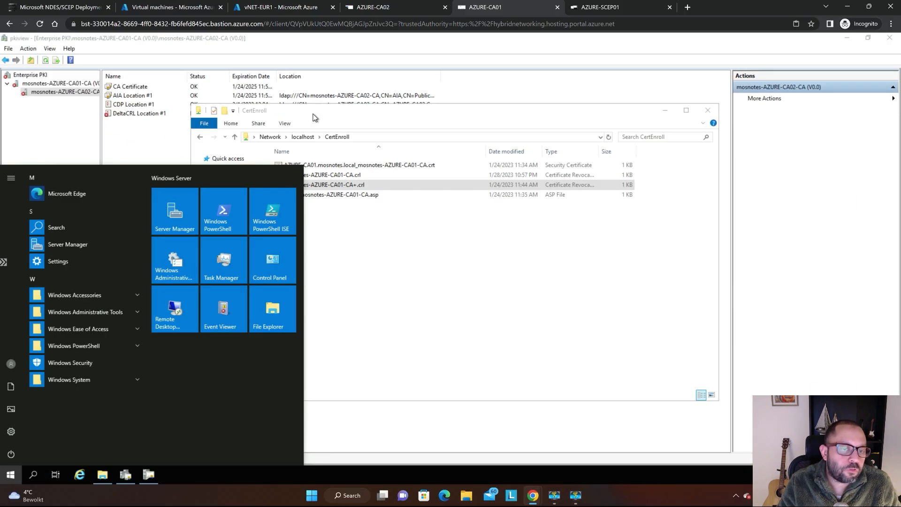
click(125, 140)
click(109, 201)
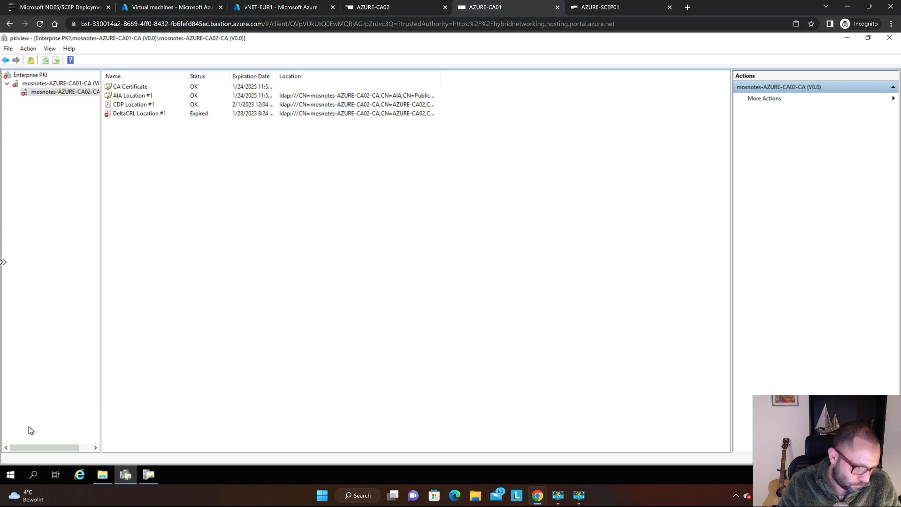
Open IIS Manager on AZURE-CA01 and expand Sites down to the contents of Default Web Site.
click(10, 483)
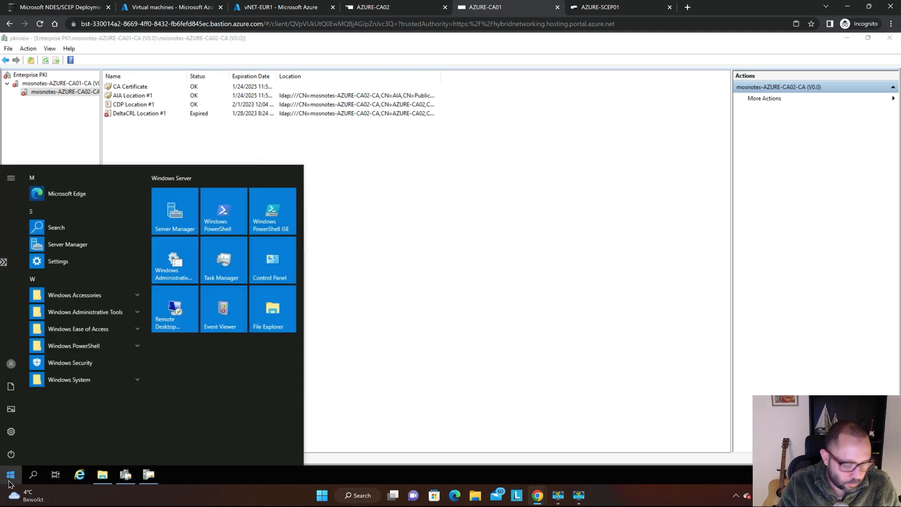
text(iis)
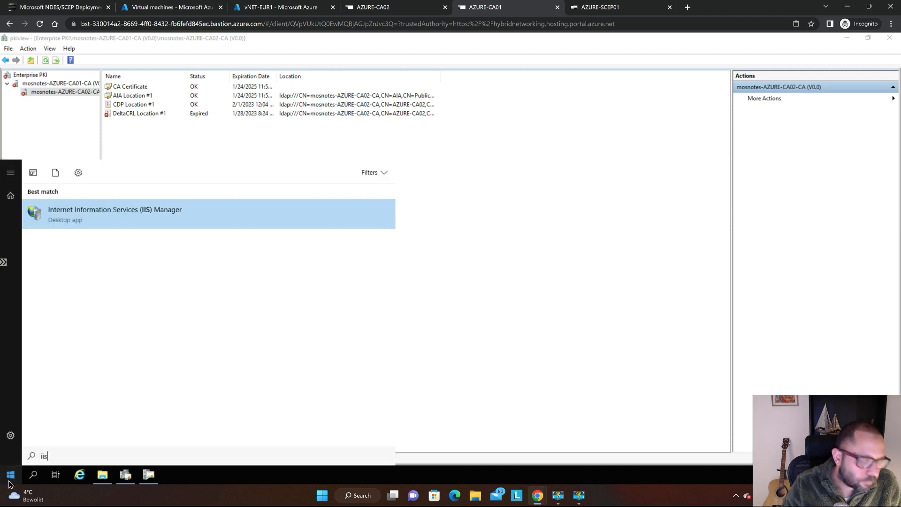
key(Return)
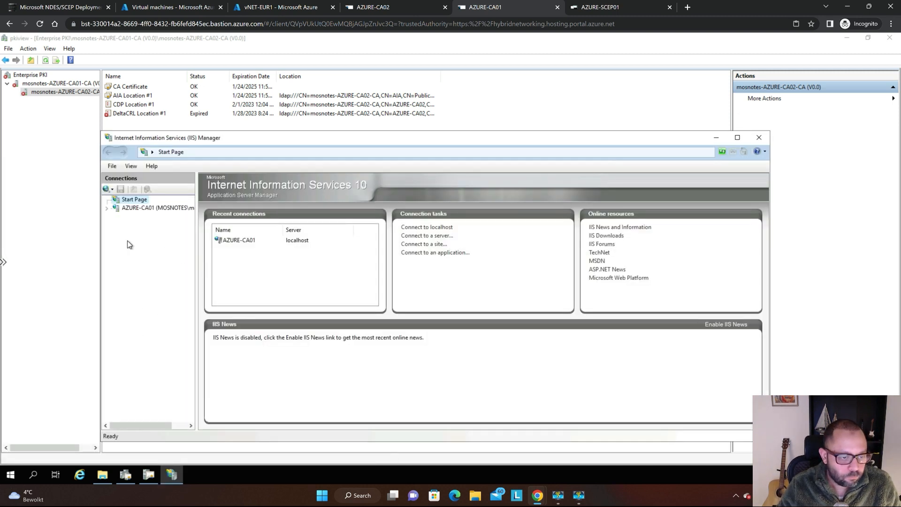
key(super+plus)
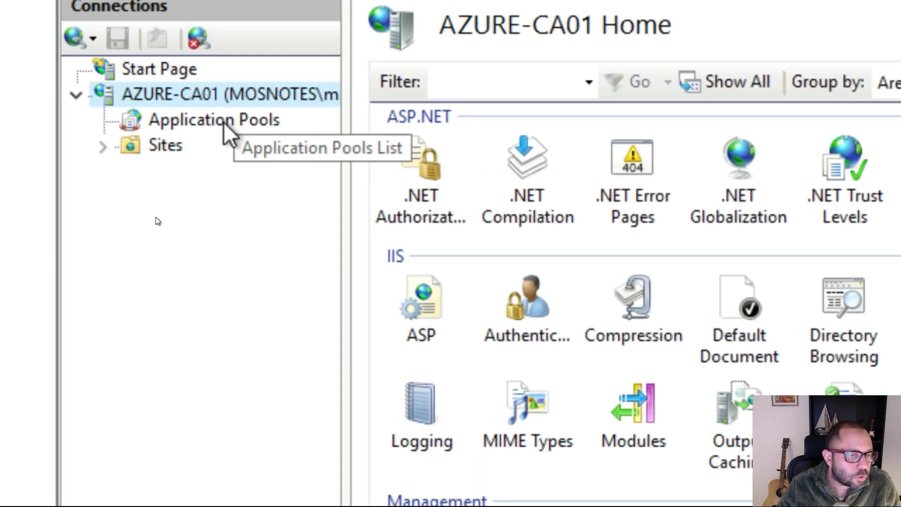
click(162, 146)
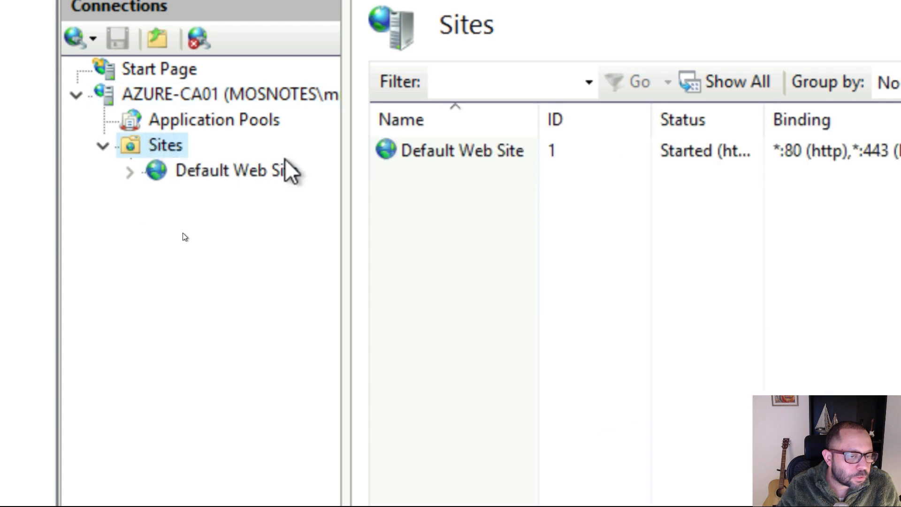
click(254, 180)
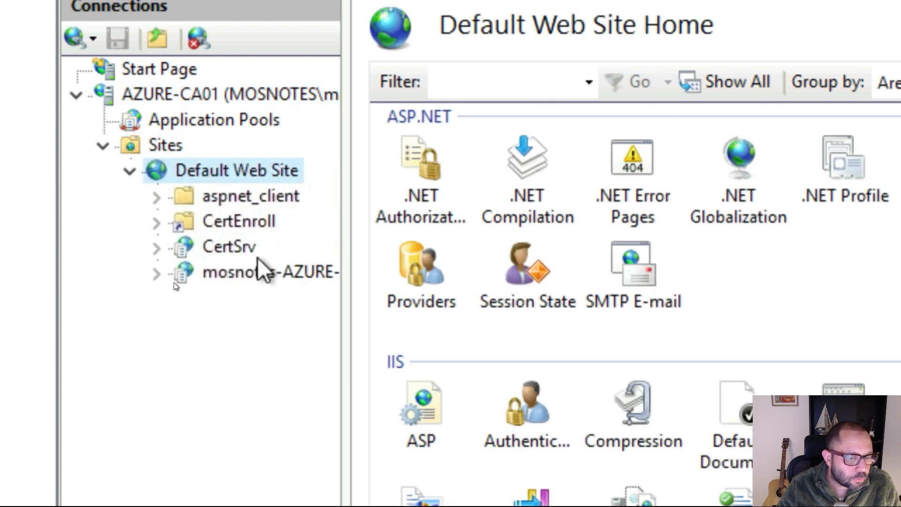
Browse the CertEnroll virtual directory of Default Web Site in the web browser.
click(224, 249)
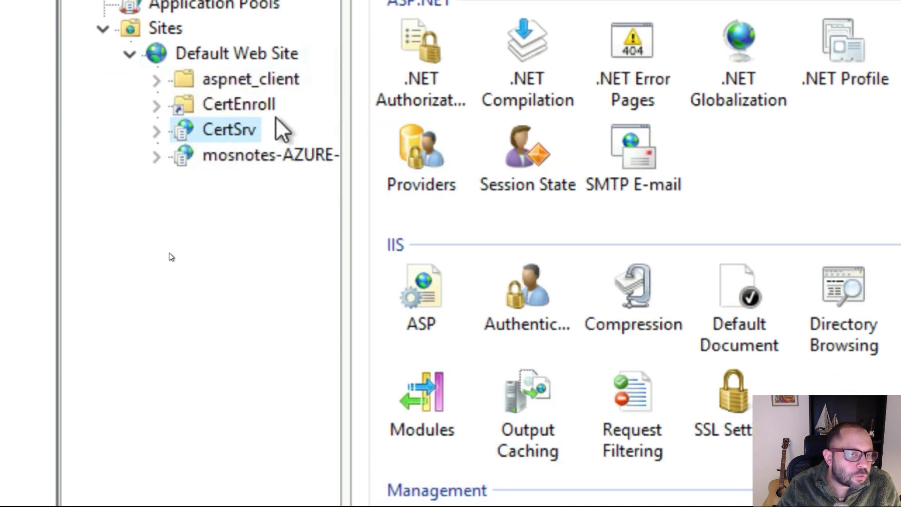
click(243, 104)
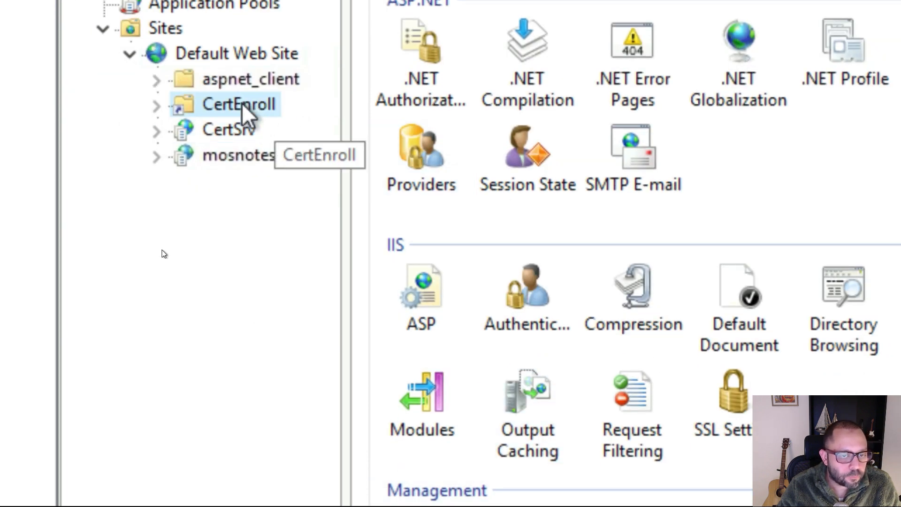
right_click(242, 104)
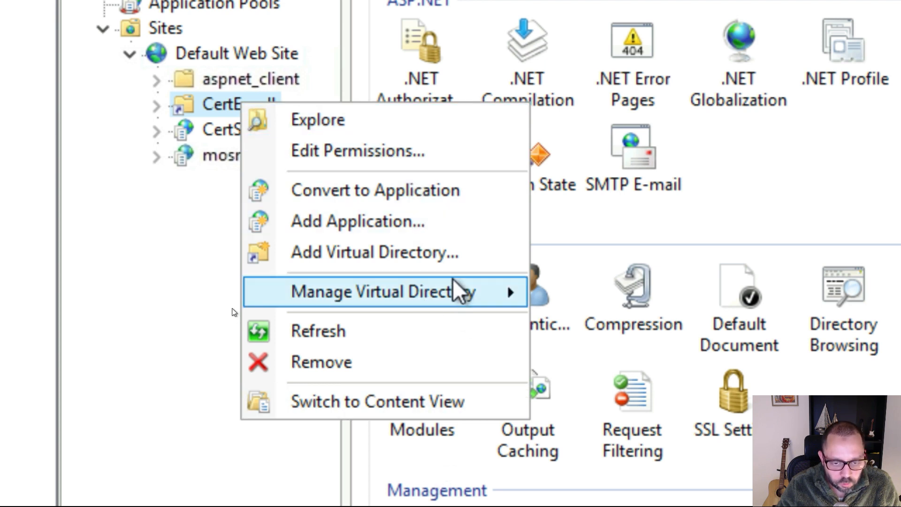
mouse_move(455, 289)
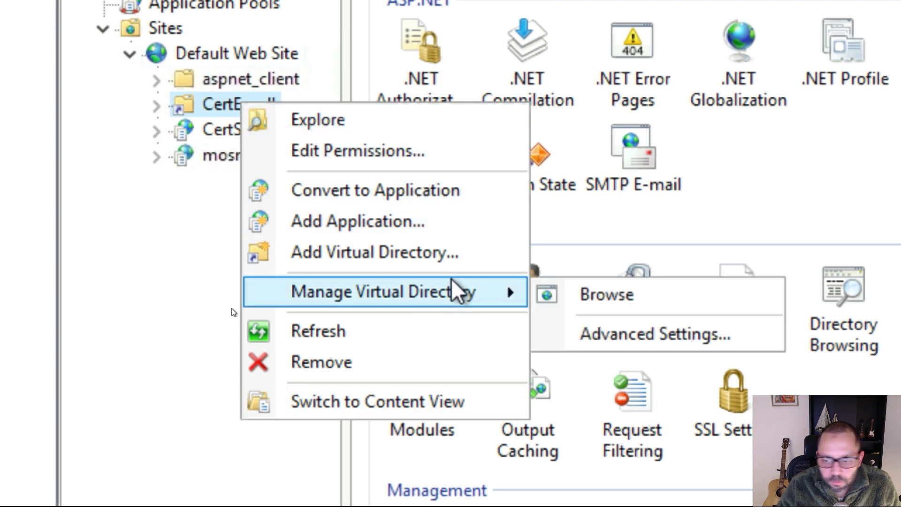
click(637, 292)
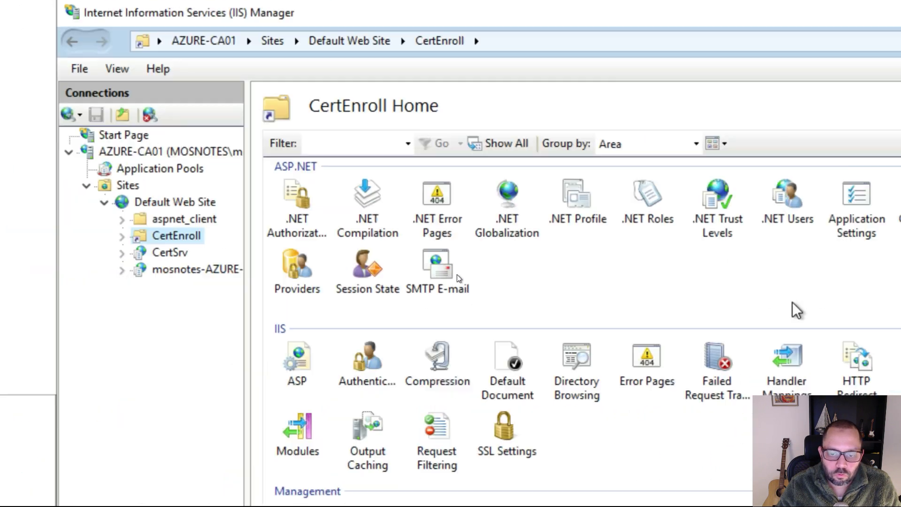
Move the IIS Manager window aside to view the localhost/CertEnroll page, then bring IIS Manager back to the front.
key(super)
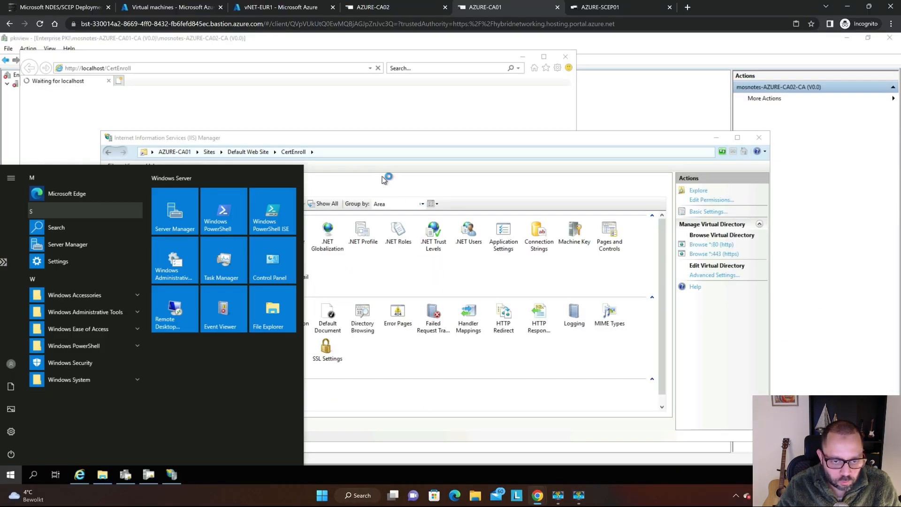
click(379, 175)
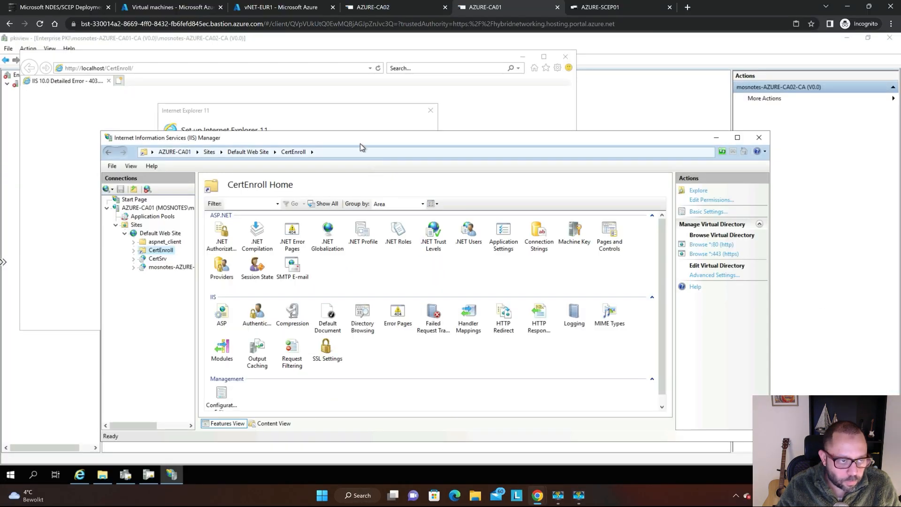
drag(358, 140, 552, 84)
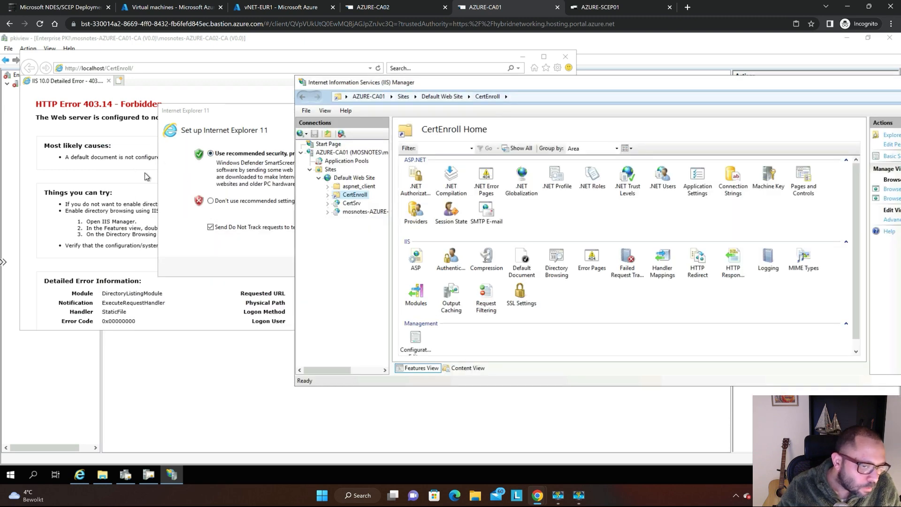
click(105, 153)
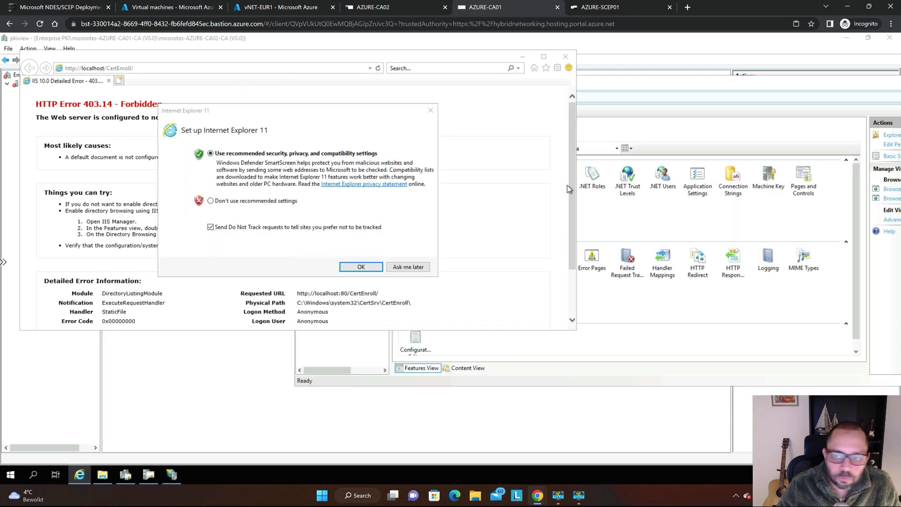
click(603, 149)
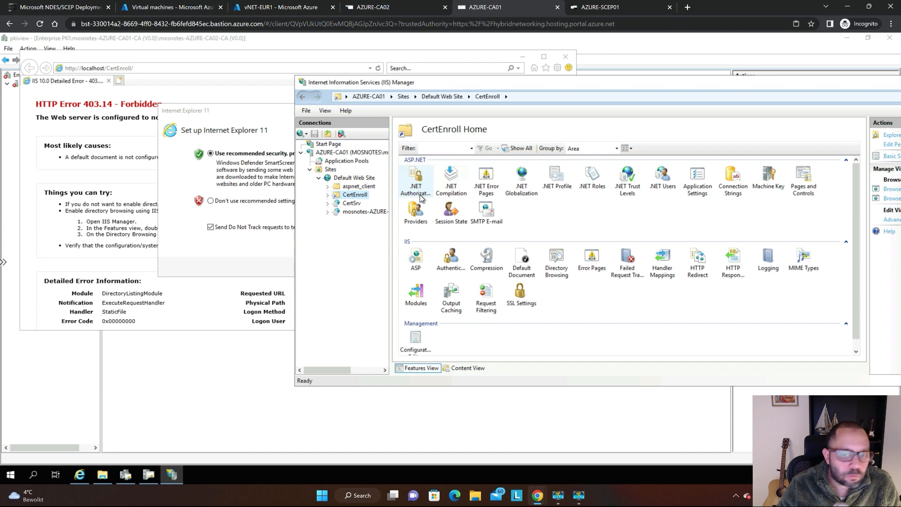
Look through Default Web Site and its CertEnroll and CertSrv entries in IIS Manager.
key(super+plus)
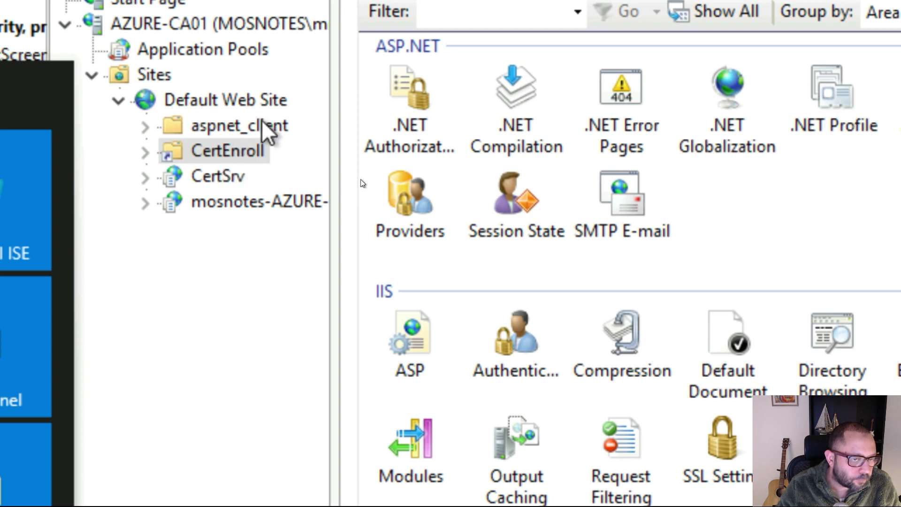
click(216, 99)
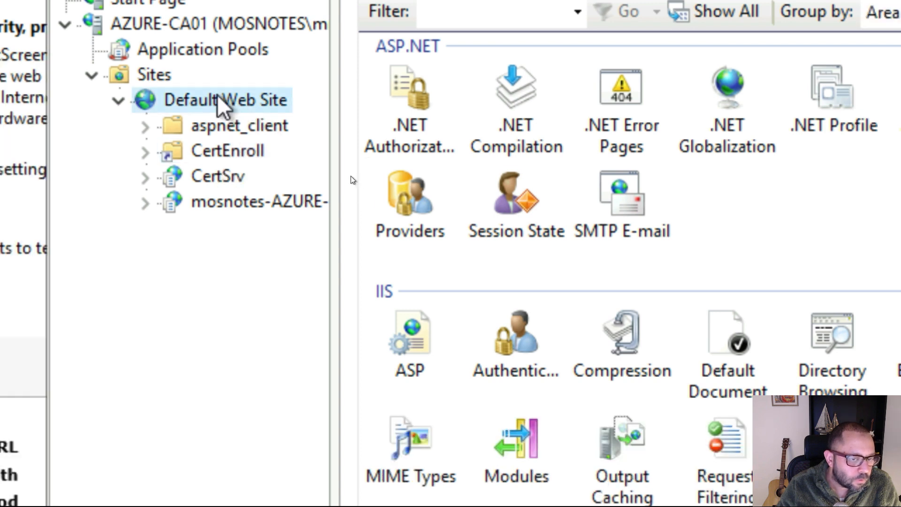
click(225, 155)
click(206, 176)
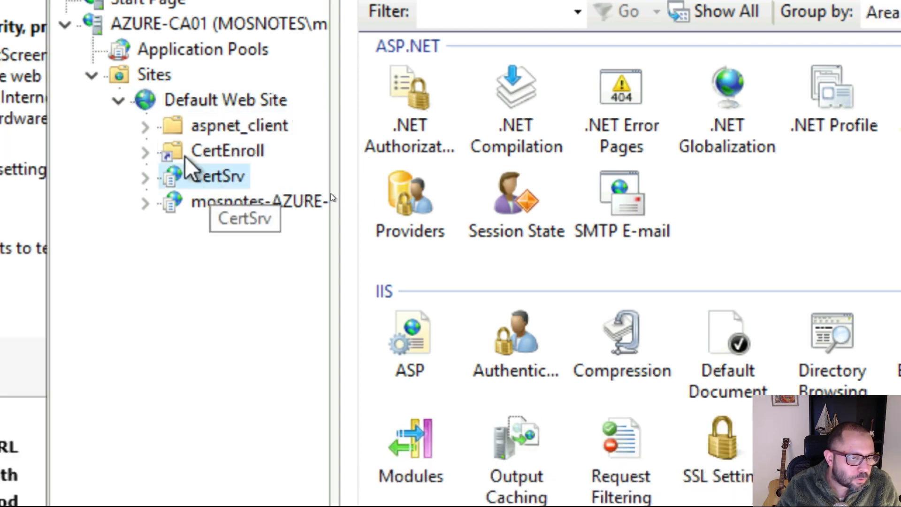
Select the CertEnroll virtual directory in IIS Manager and open Control Panel on AZURE-CA01.
click(230, 152)
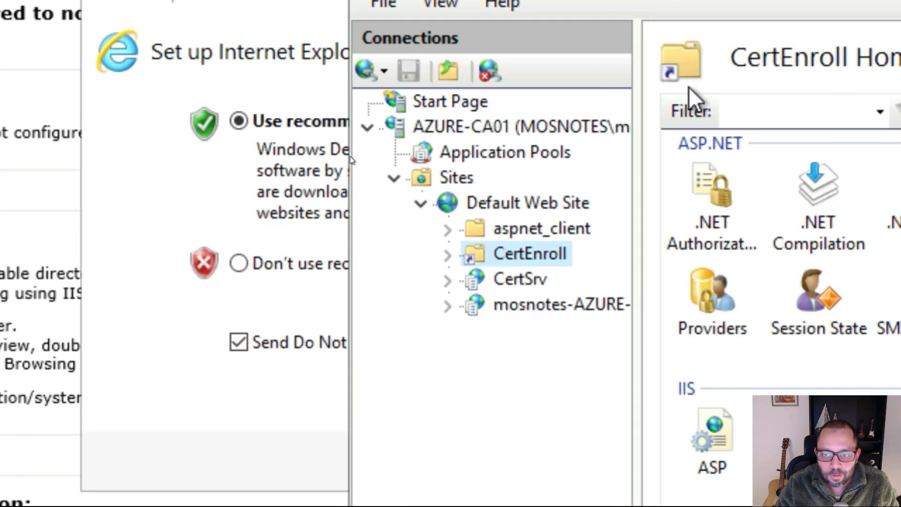
key(super)
key(Escape)
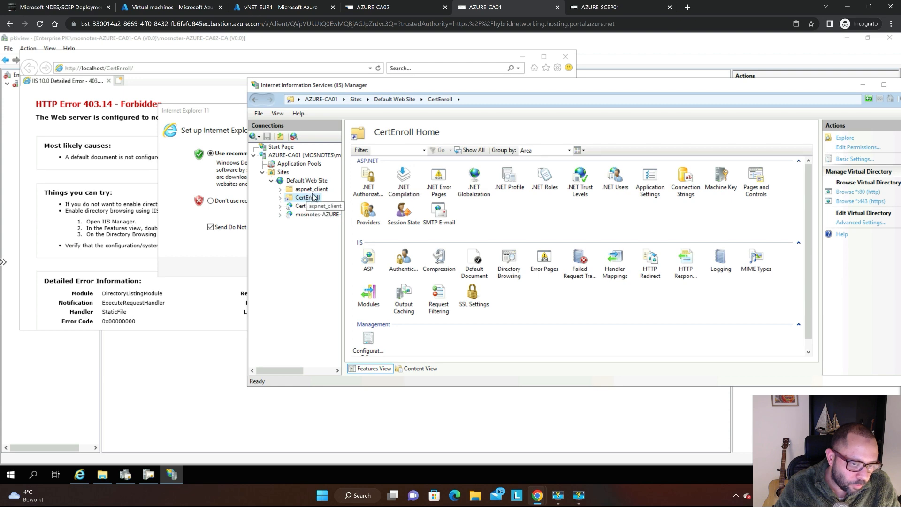
click(11, 476)
text(control)
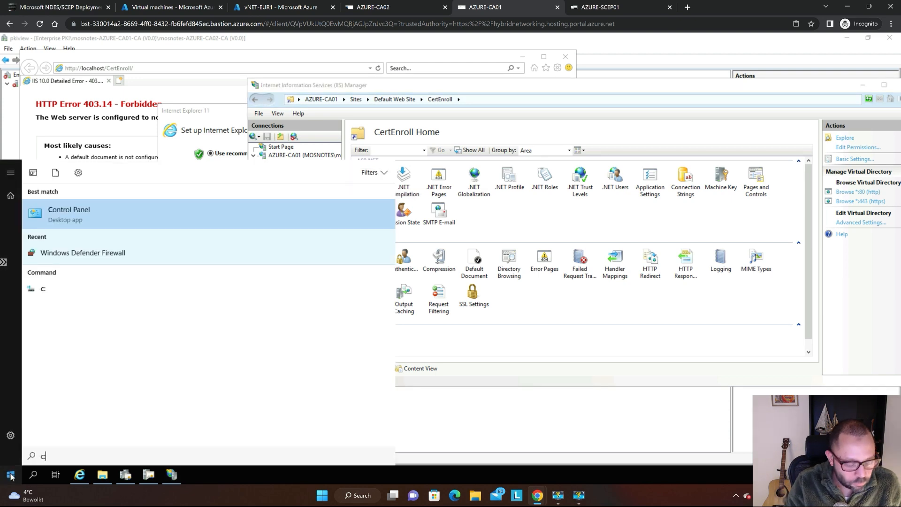
key(Return)
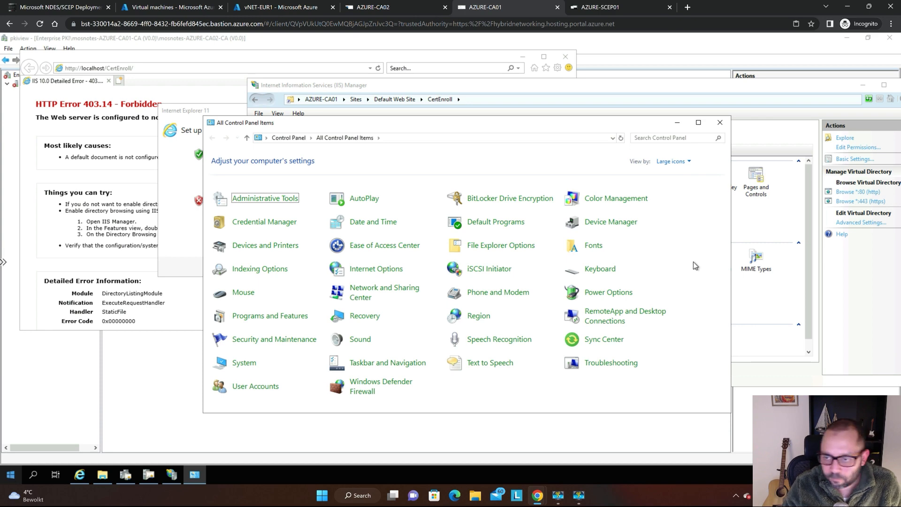
Open the C: drive of AZURE-CA01 in File Explorer.
key(super)
text(c:)
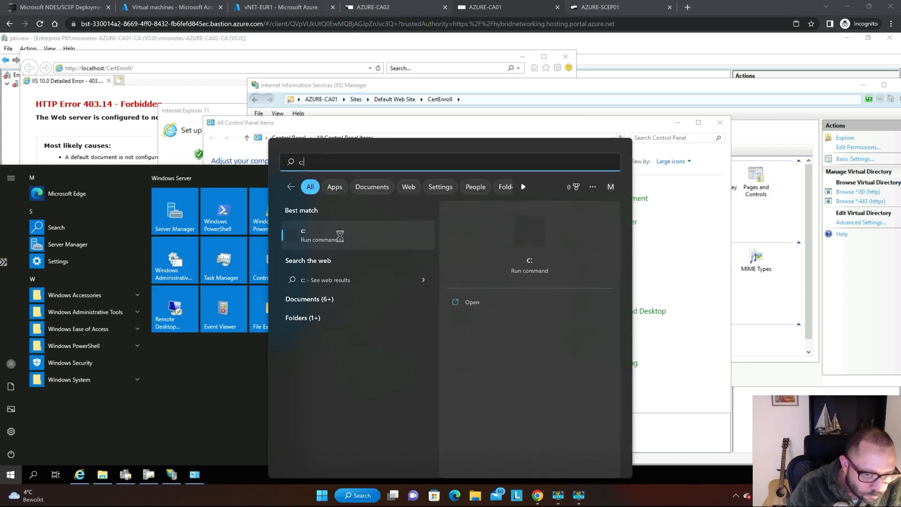
key(Escape)
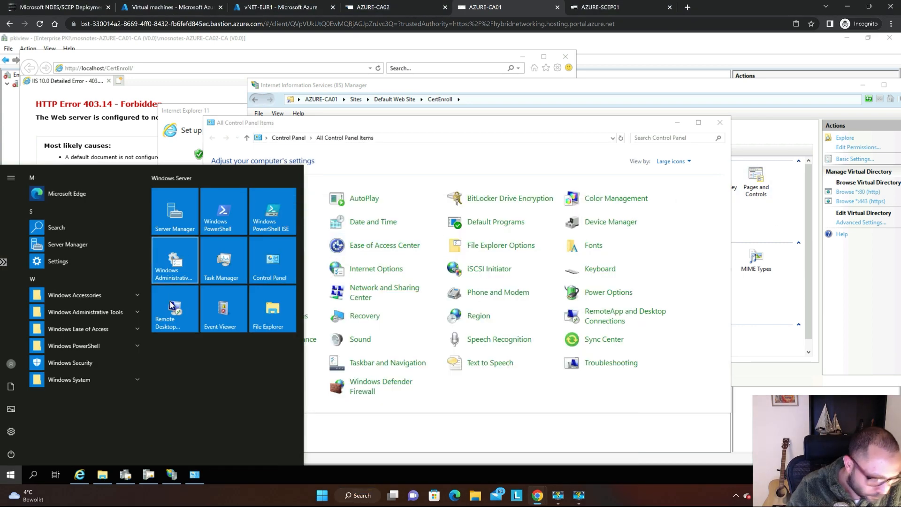
text(c)
key(Down)
key(Down)
key(Down)
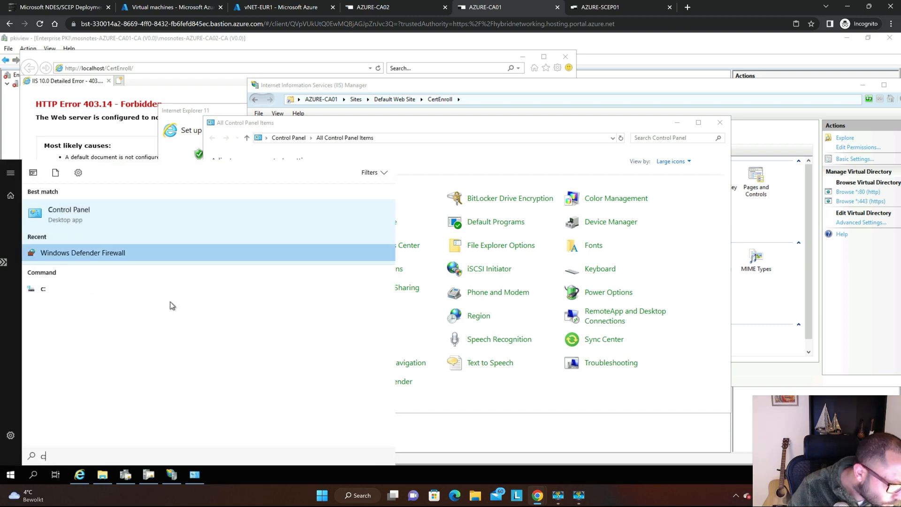
key(Up)
key(Return)
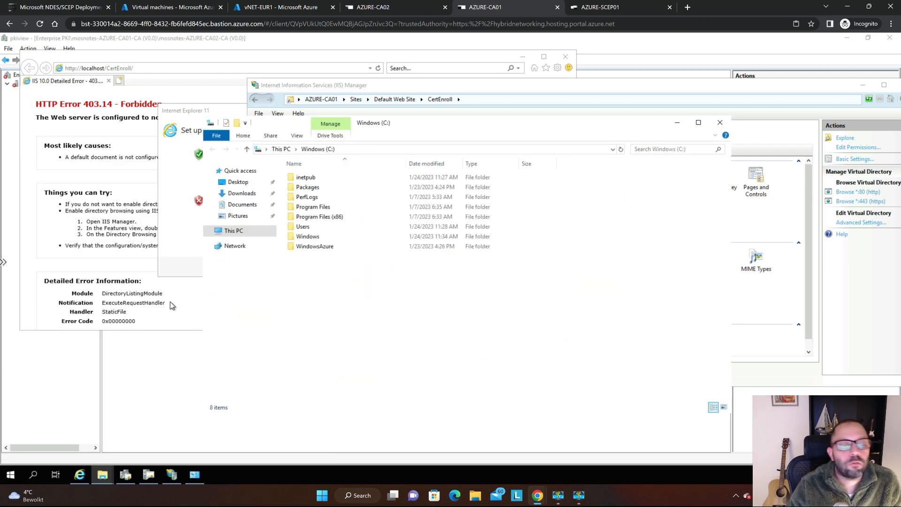
Look through C:\inetpub\wwwroot and its aspnet_client\system_web subfolders for the CRL files, and go back up to the C: drive.
key(super+plus)
key(super+plus)
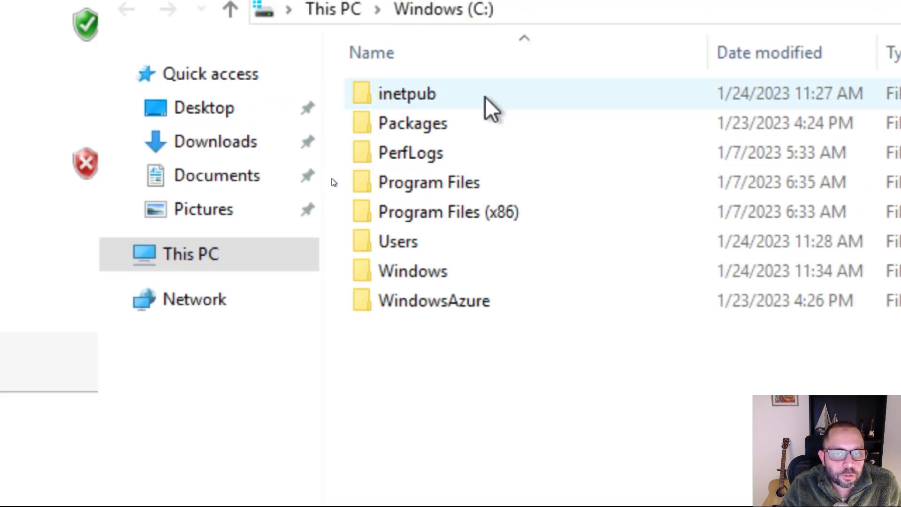
double_click(491, 100)
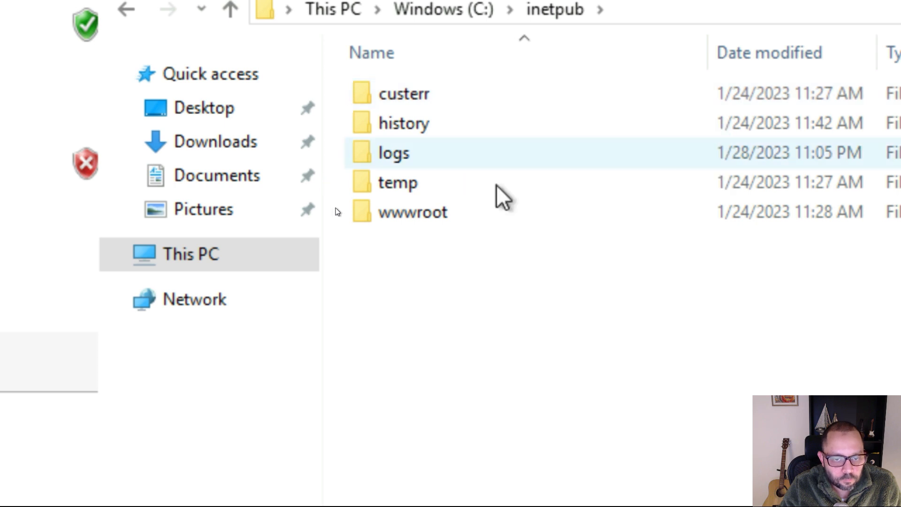
double_click(482, 215)
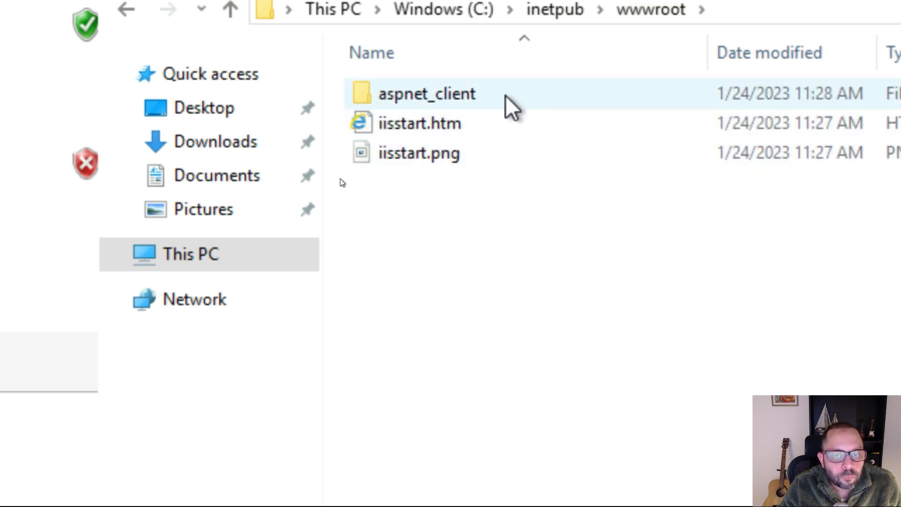
double_click(510, 98)
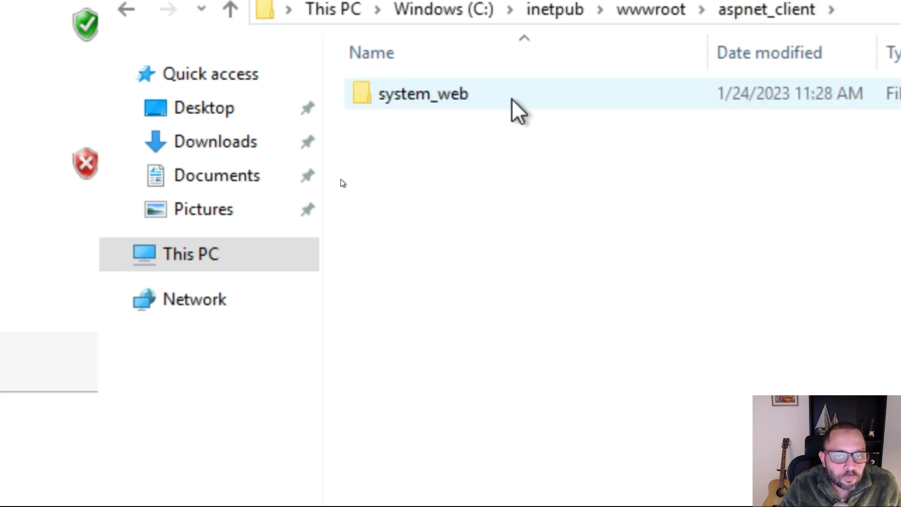
double_click(511, 98)
double_click(512, 99)
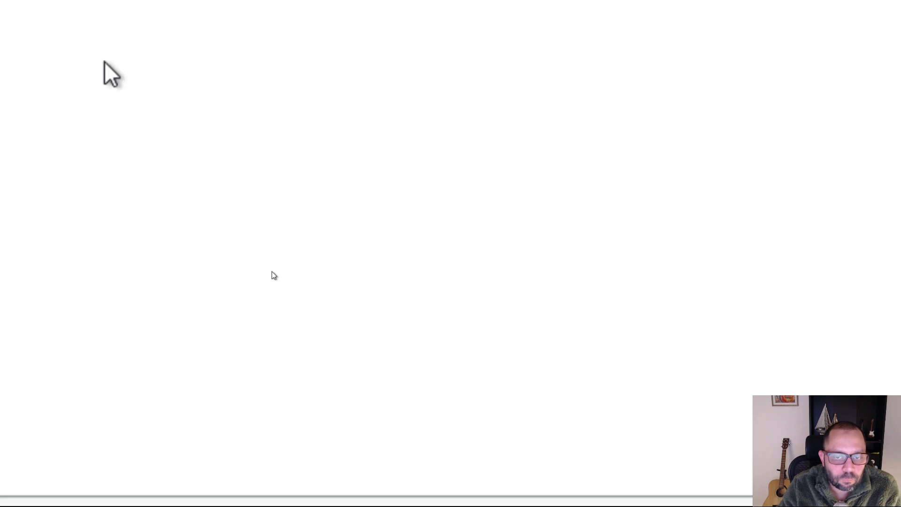
key(alt+Left)
key(alt+Left)
key(alt+Left)
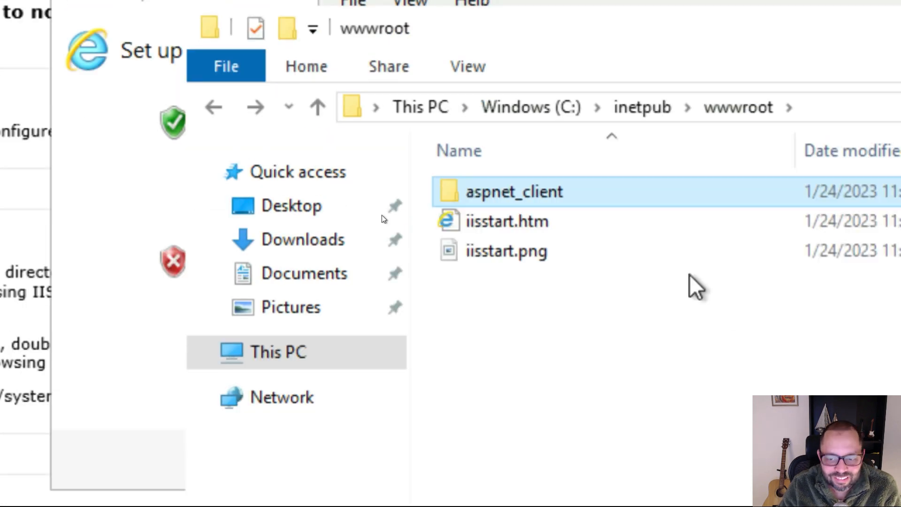
key(alt+Left)
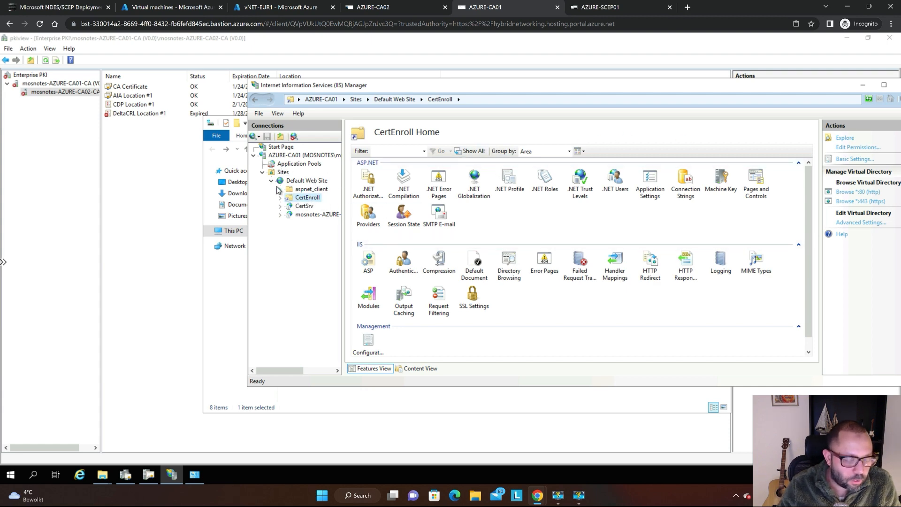
Explore the CertEnroll virtual directory of Default Web Site from IIS Manager to open its physical folder.
key(super+plus)
click(310, 198)
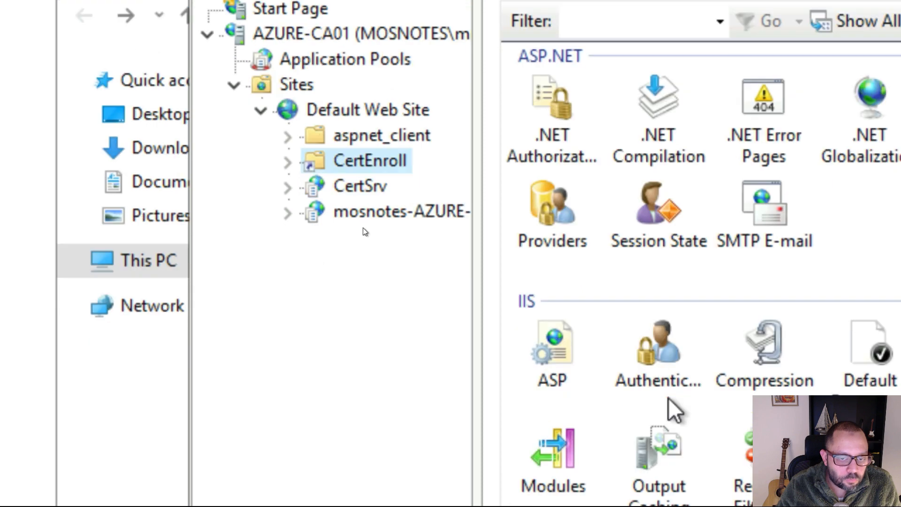
right_click(378, 159)
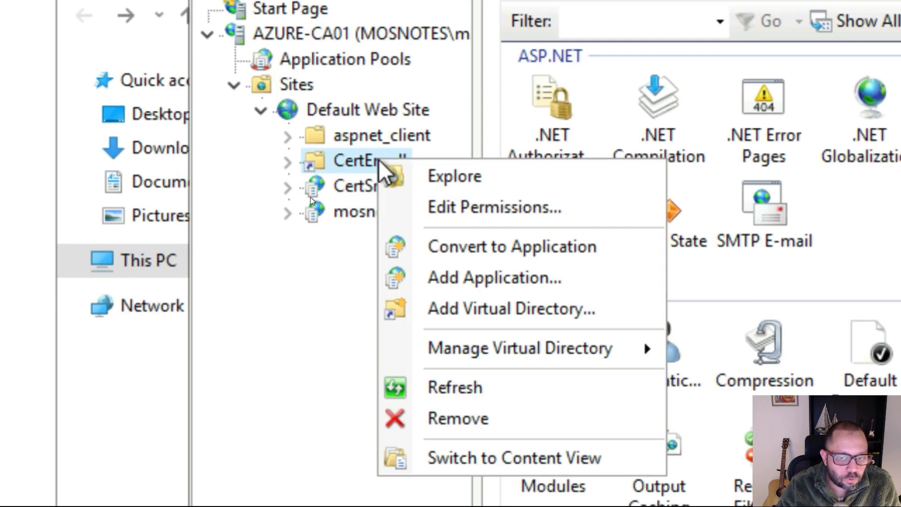
click(485, 176)
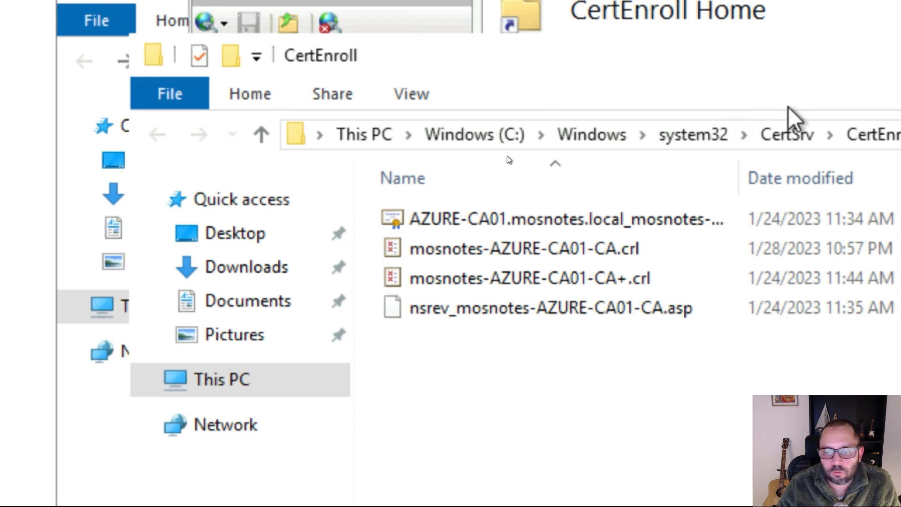
Show the CertEnroll folder's full path and examine the mosnotes-AZURE-CA01-CA.crl and mosnotes-AZURE-CA01-CA+.crl files.
click(753, 137)
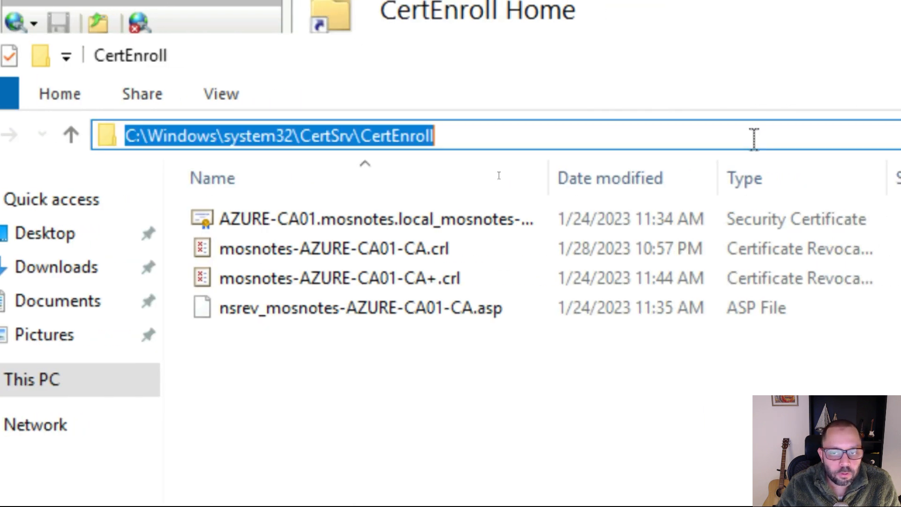
click(478, 138)
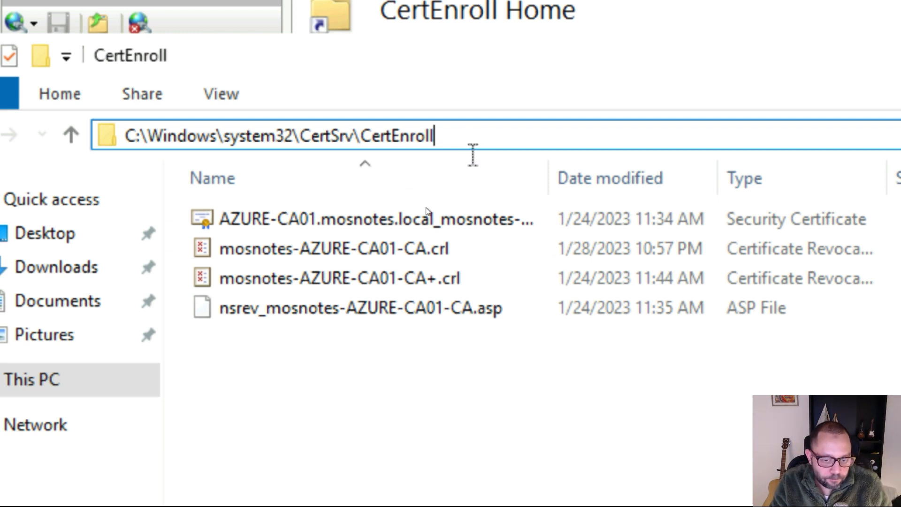
click(461, 250)
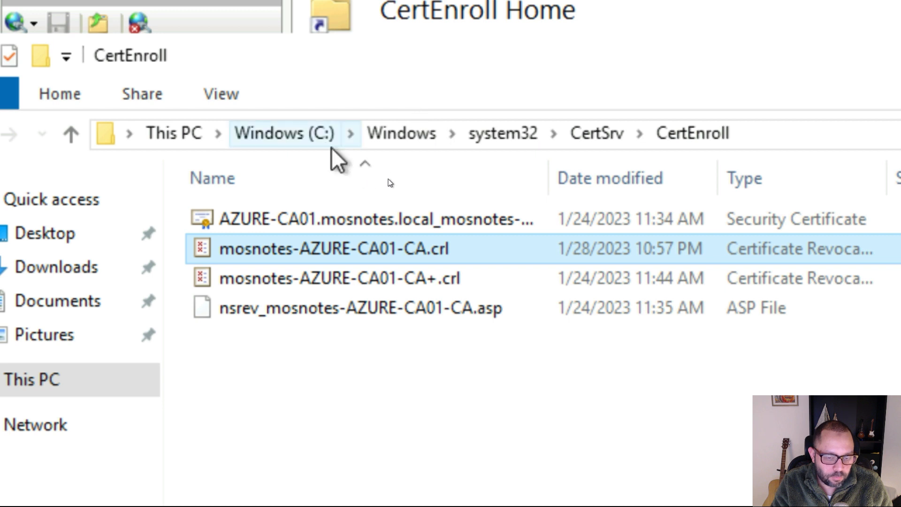
click(478, 279)
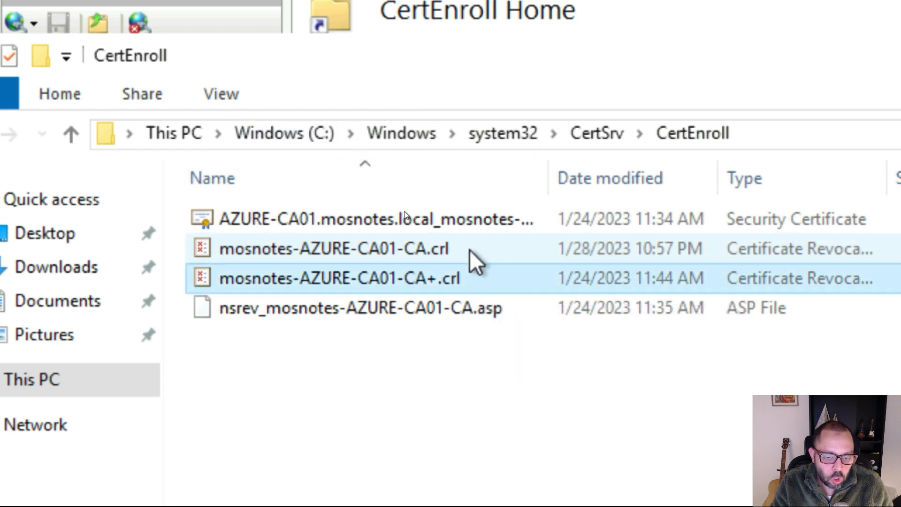
click(471, 248)
click(486, 276)
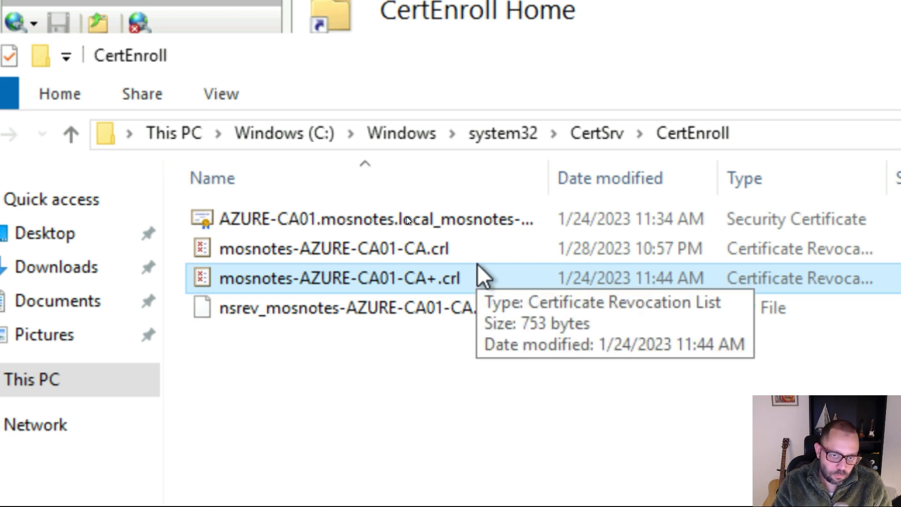
key(super+minus)
key(super+minus)
key(super)
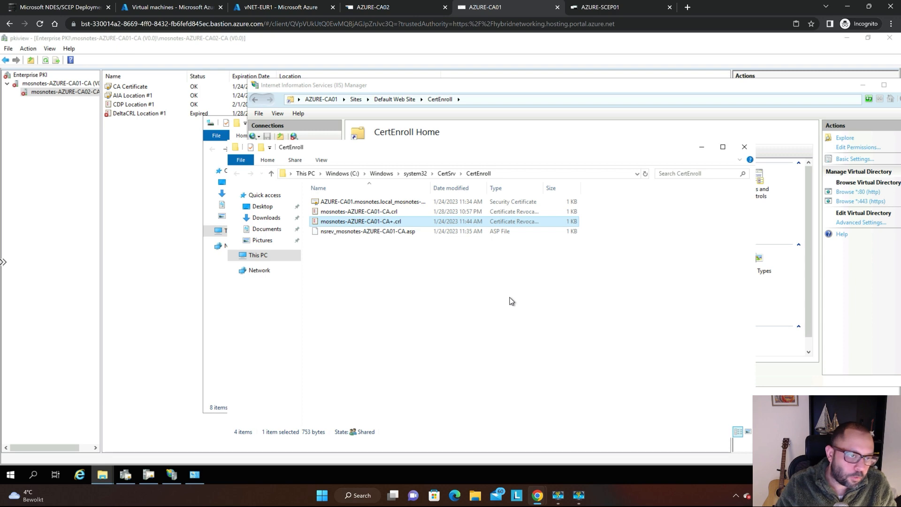
Switch to the AZURE-CA02 session and dismiss its Start menu to view the mosnotes-AZURE-CA02-CA entries in pkiview.
click(374, 7)
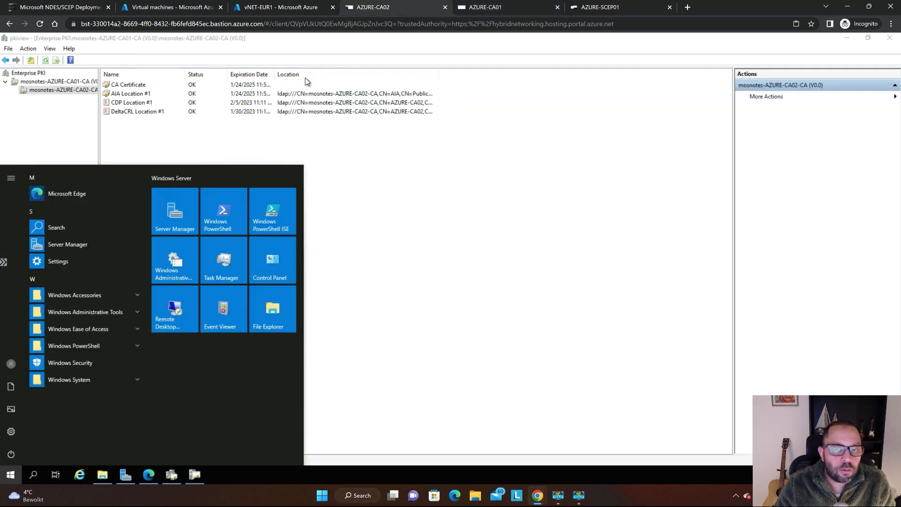
key(ctrl+shift+Tab)
key(ctrl+shift+Tab)
key(ctrl+shift+Tab)
key(ctrl+Tab)
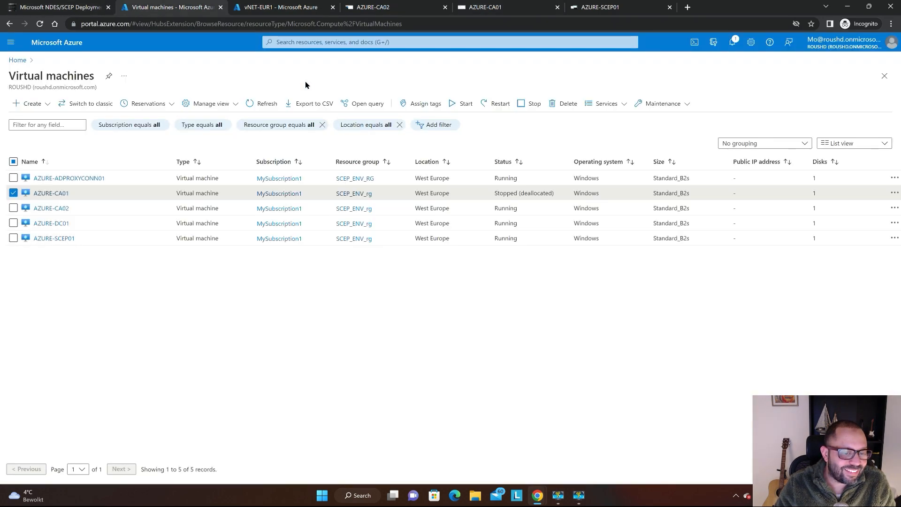
key(ctrl+Tab)
key(ctrl+Tab)
key(ctrl+Tab)
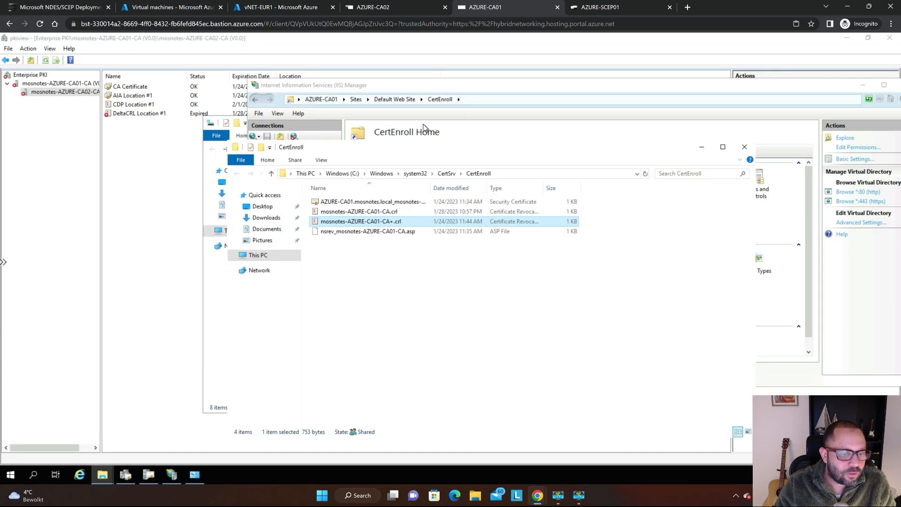
key(ctrl+shift+Tab)
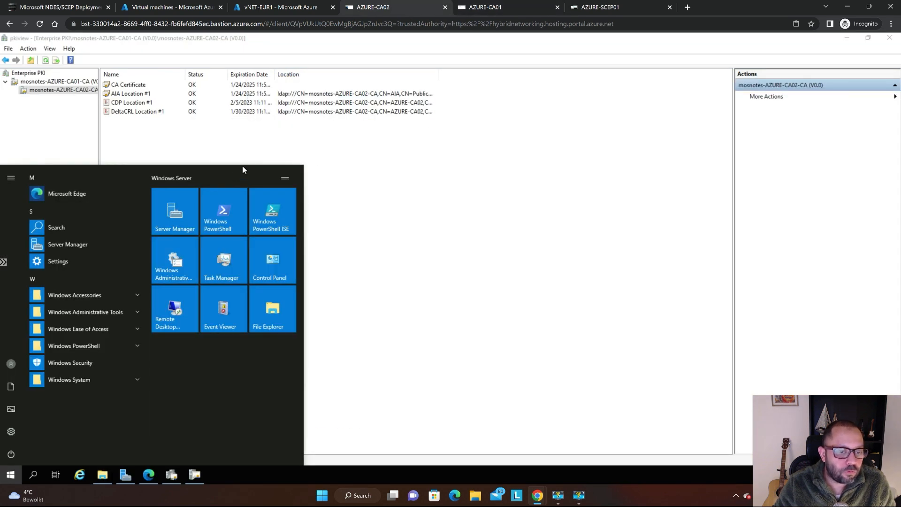
click(339, 150)
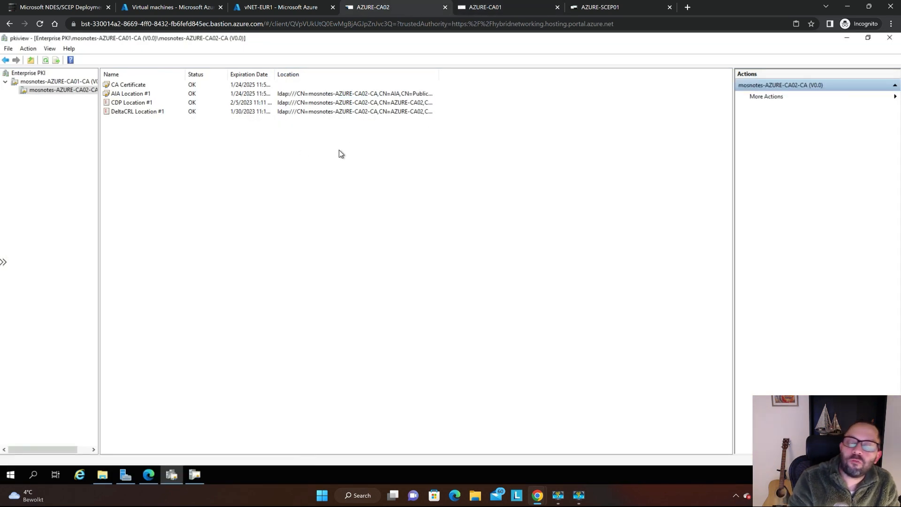